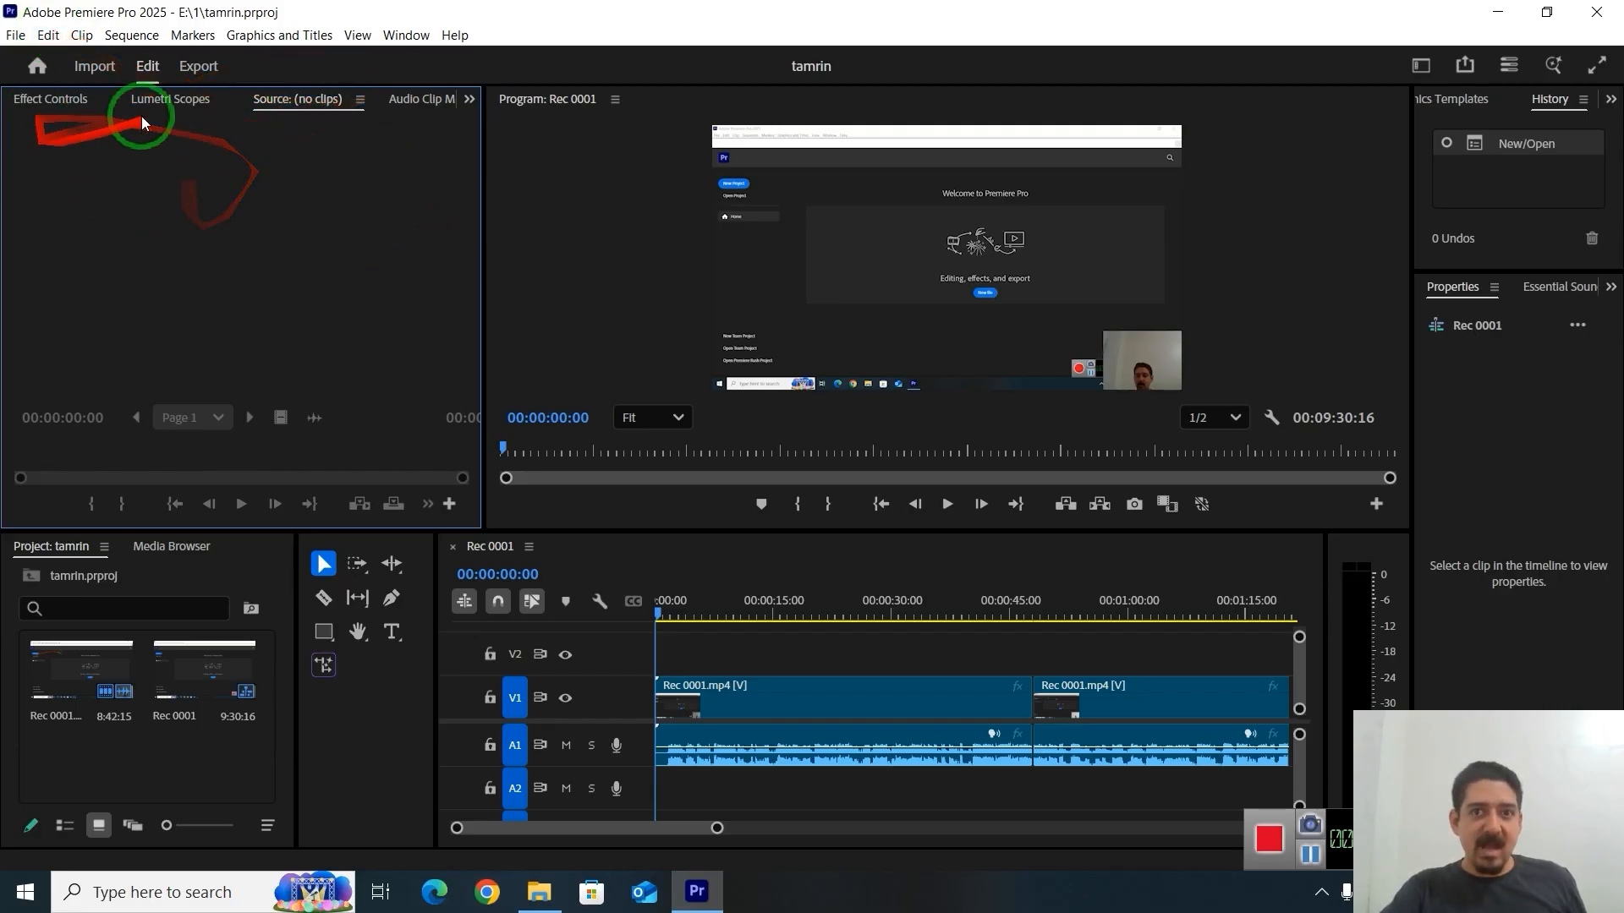
Open the Audio Hardware preferences
left_click(50, 35)
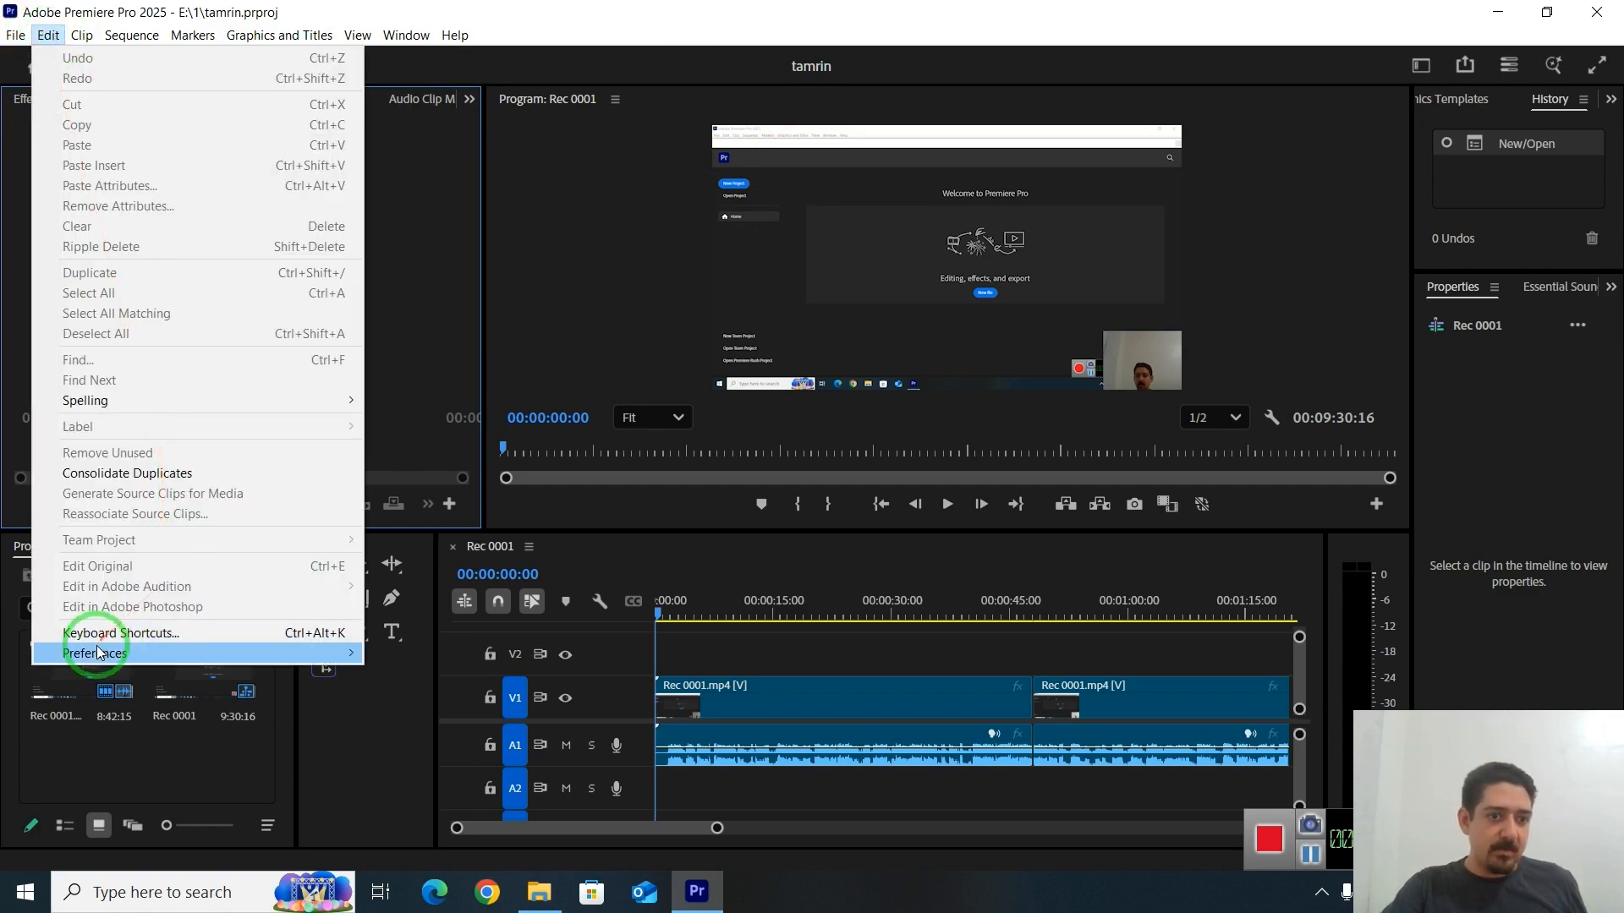
mouse_move(98, 652)
left_click(438, 310)
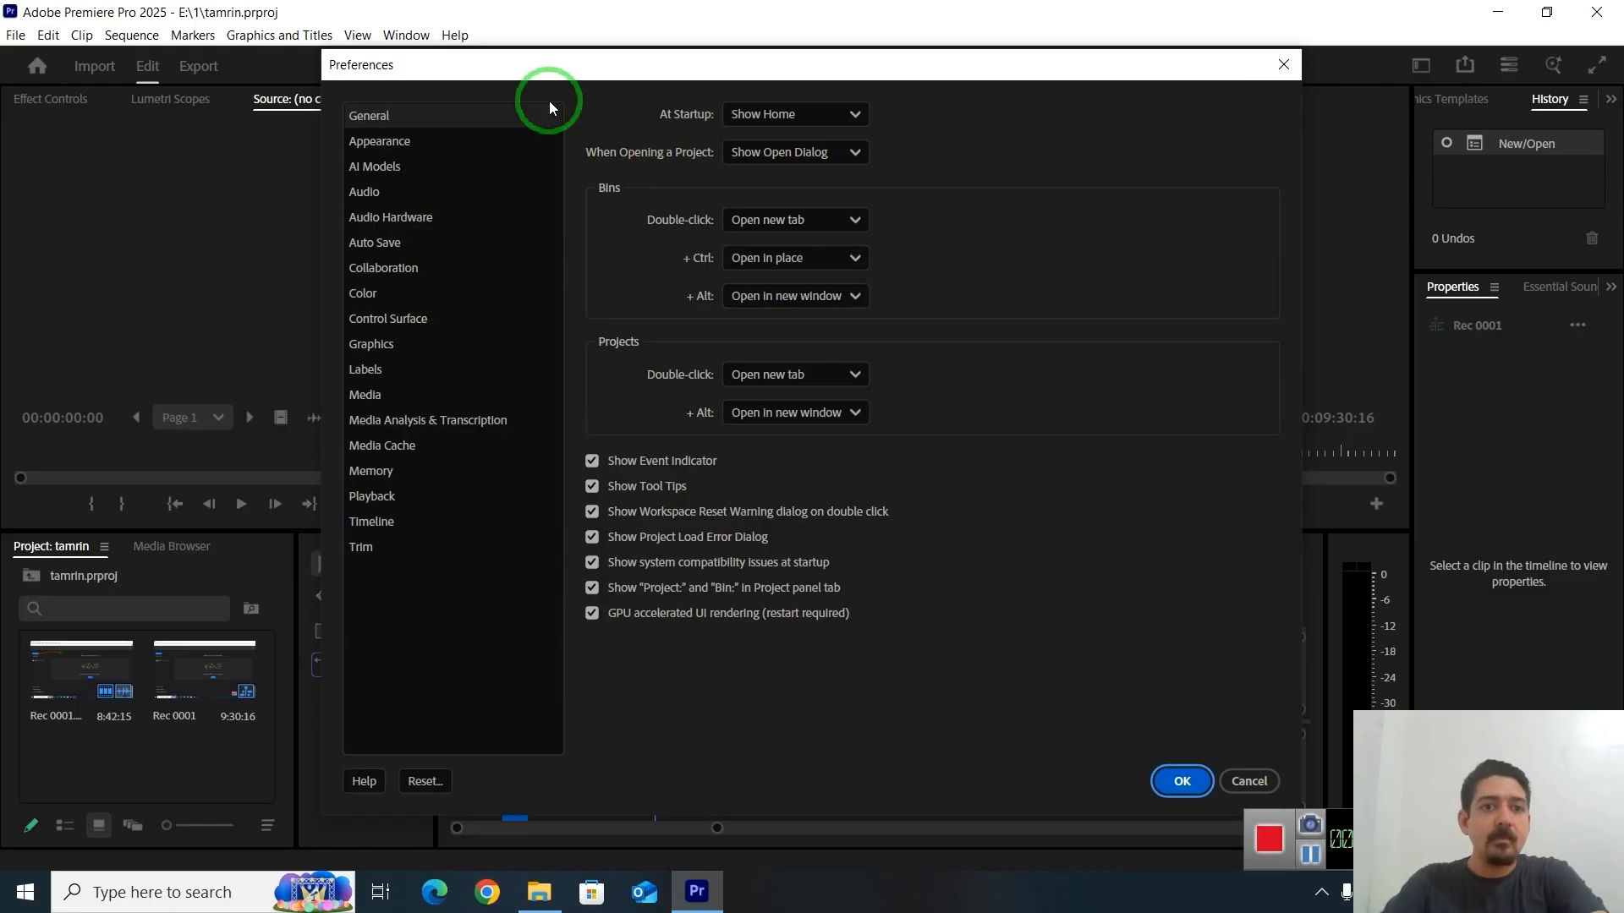
left_click(383, 218)
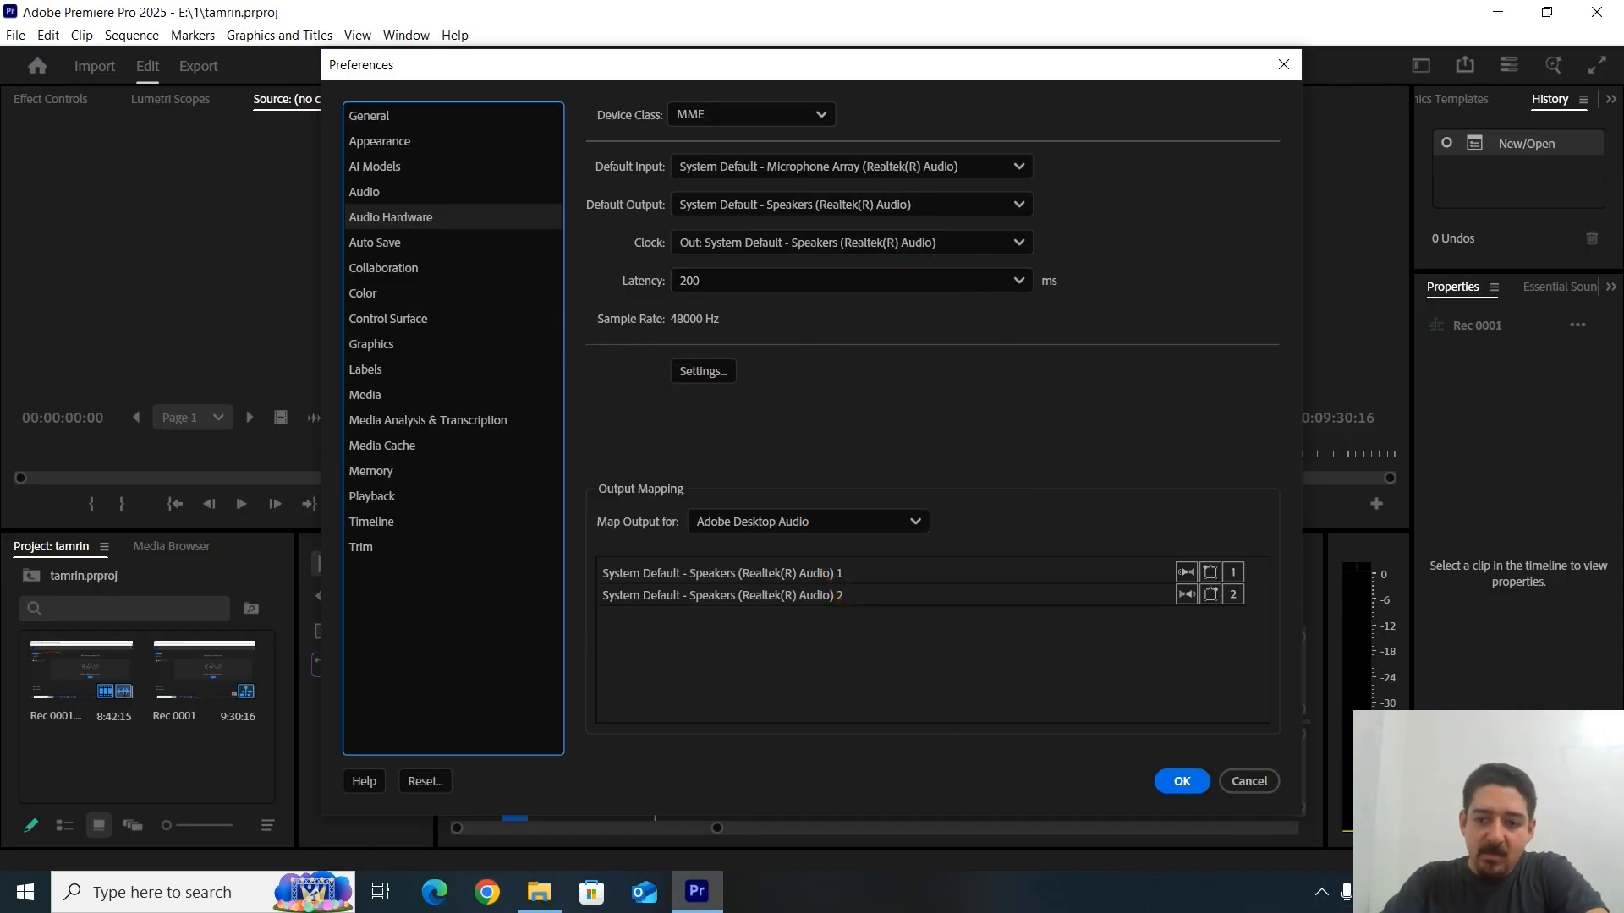
Check which speaker device the system volume control uses
left_click(1424, 892)
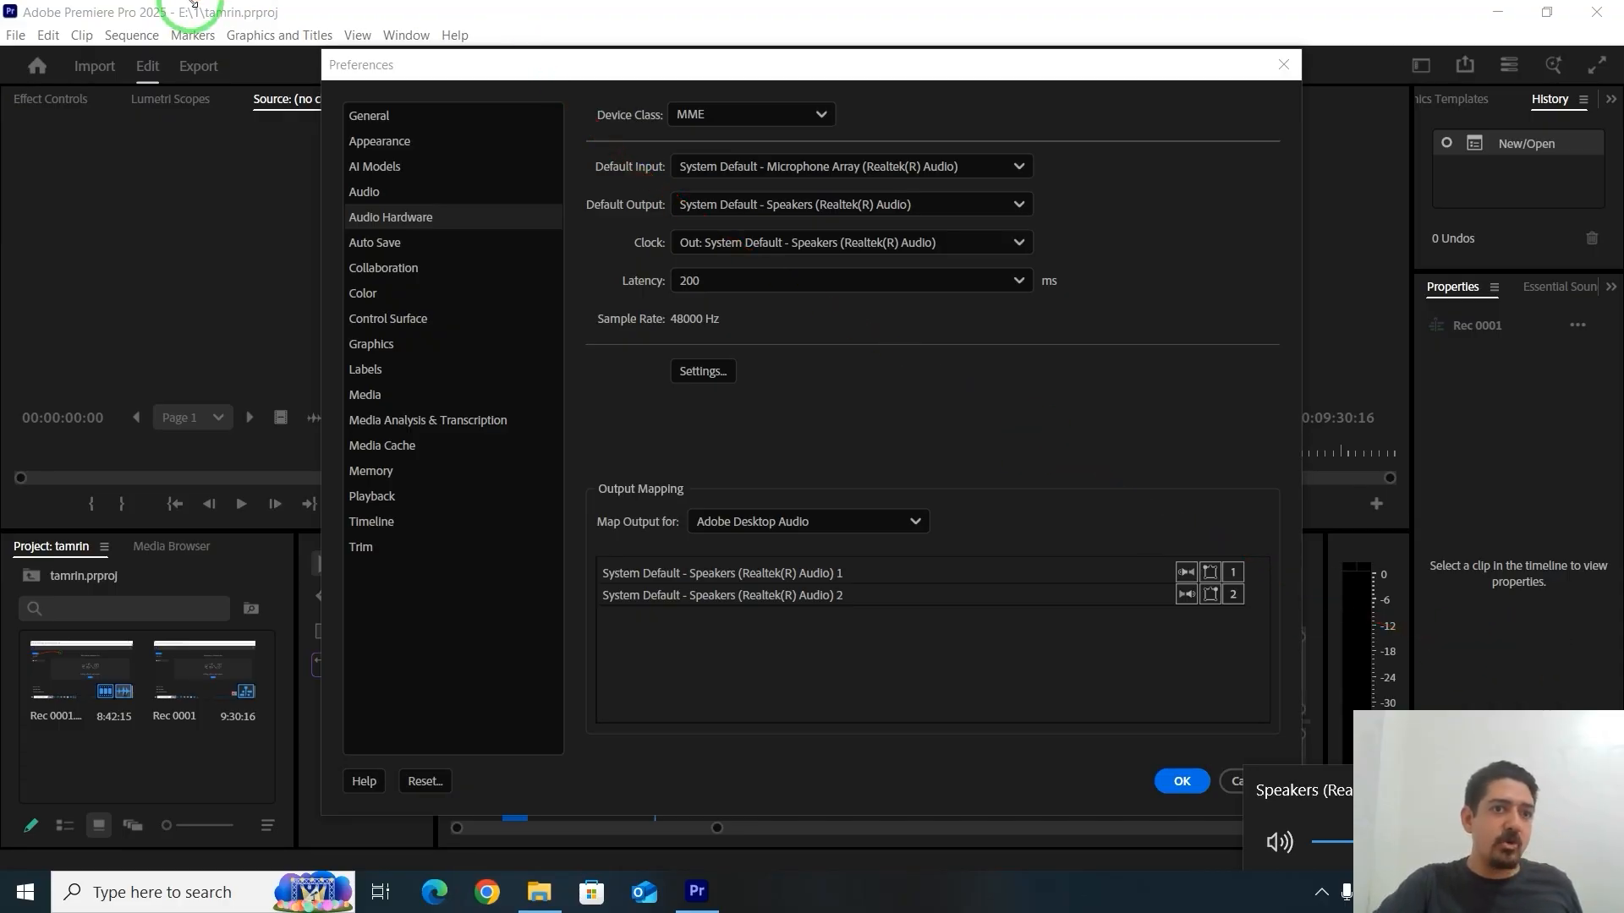
mouse_move(435, 533)
left_mouse_down()
mouse_move(690, 834)
mouse_move(860, 550)
mouse_move(841, 602)
left_mouse_up()
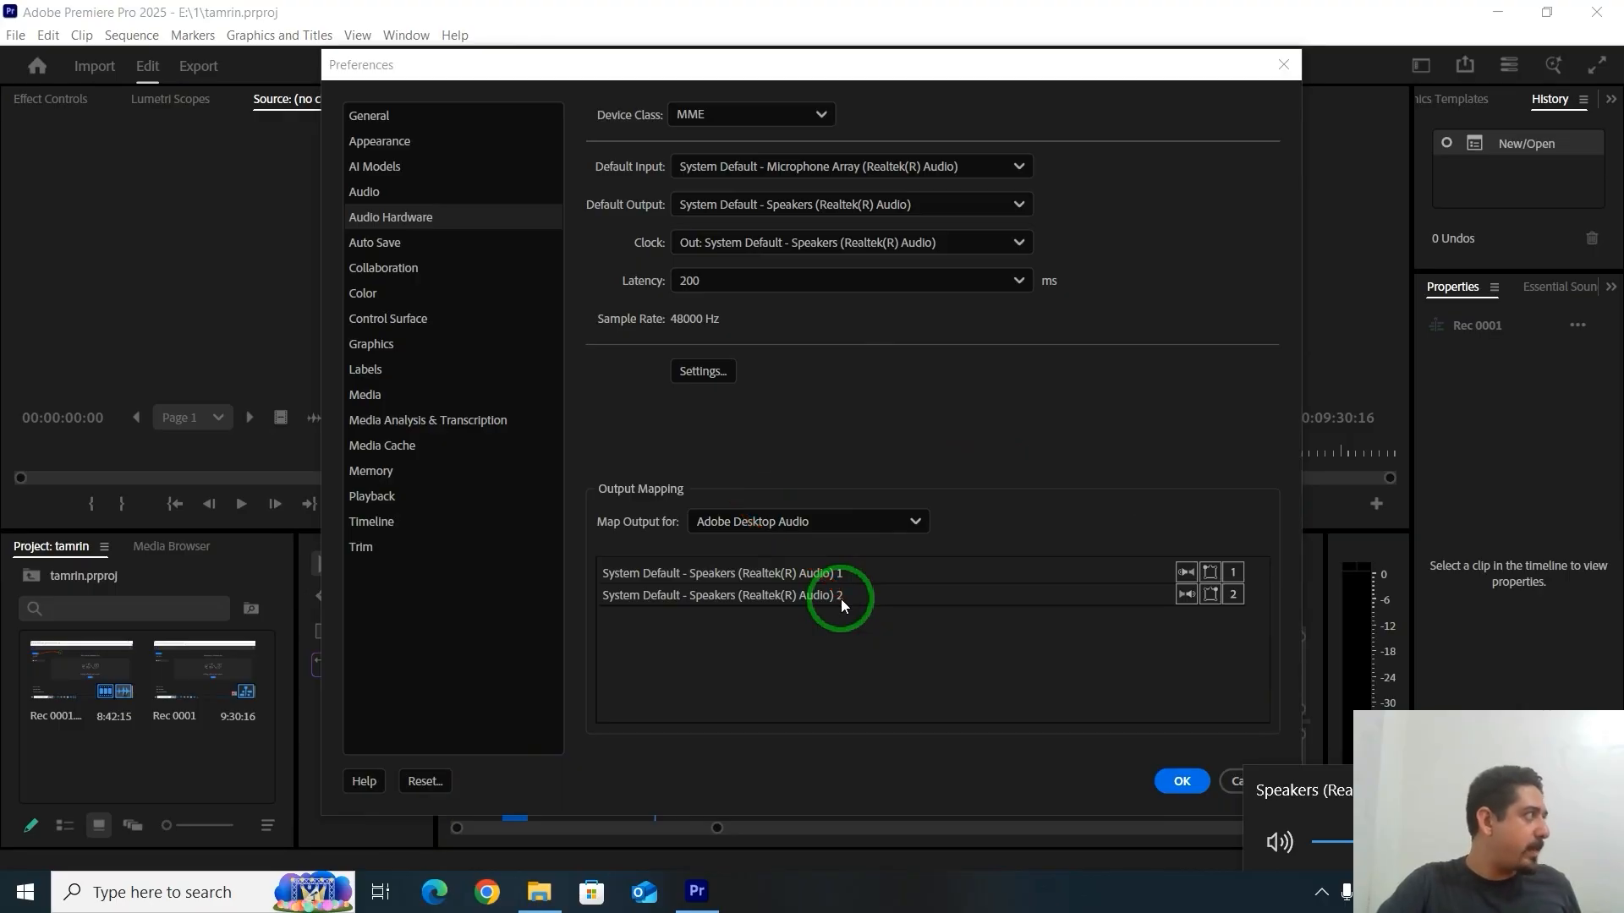
left_click_drag(840, 599, 1133, 877)
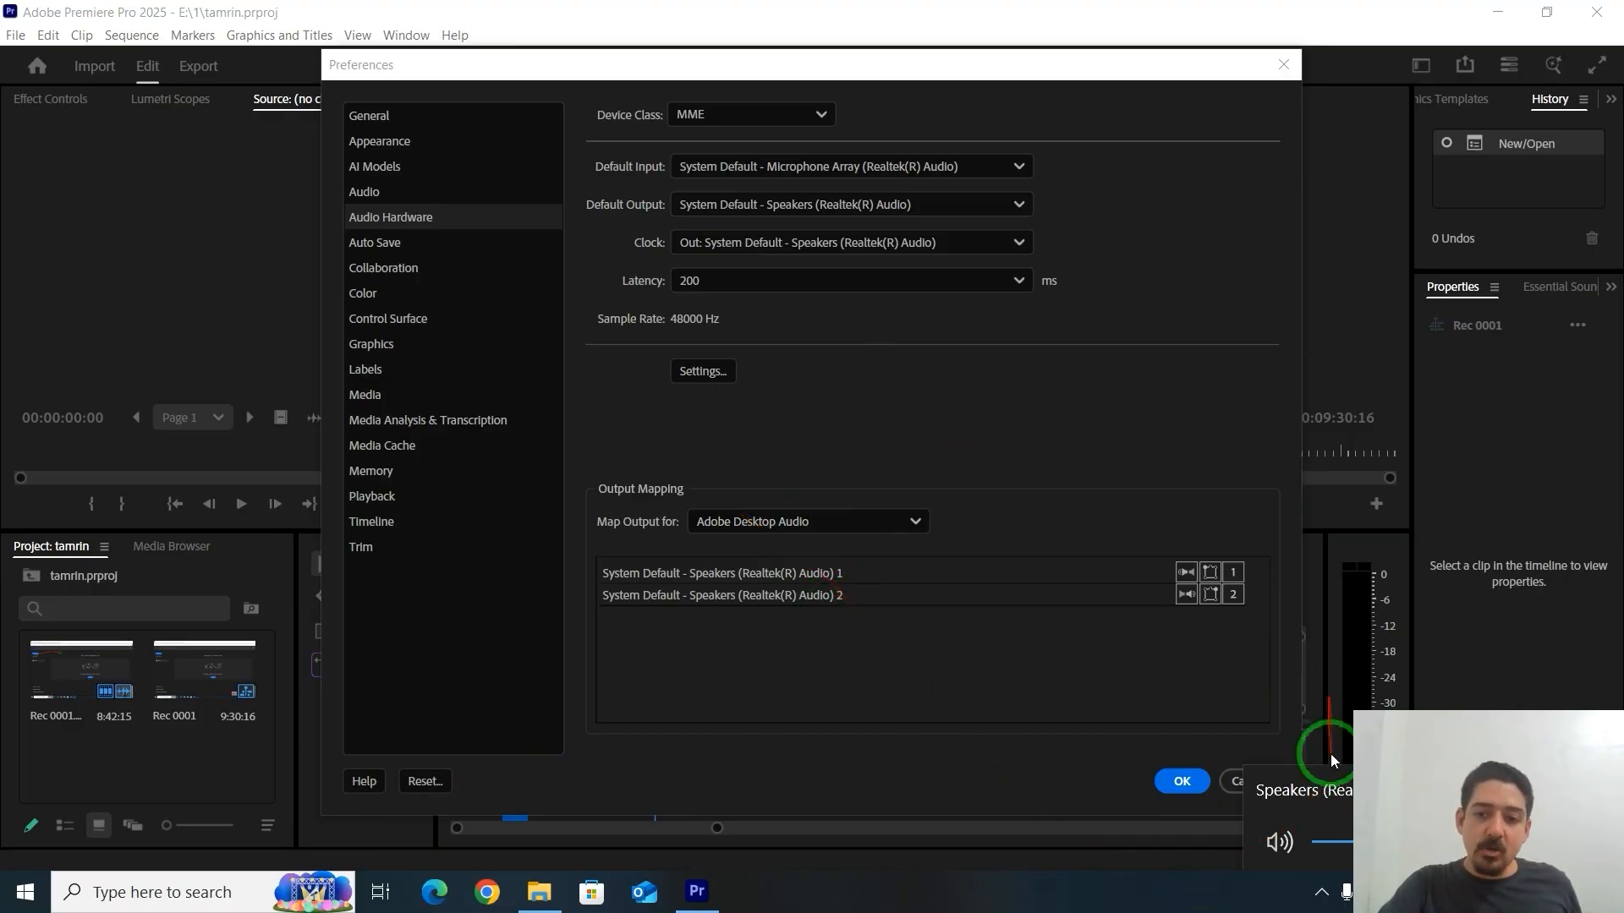
left_click_drag(1302, 827, 1300, 847)
mouse_move(1275, 664)
left_mouse_down()
mouse_move(409, 344)
mouse_move(606, 326)
left_mouse_up()
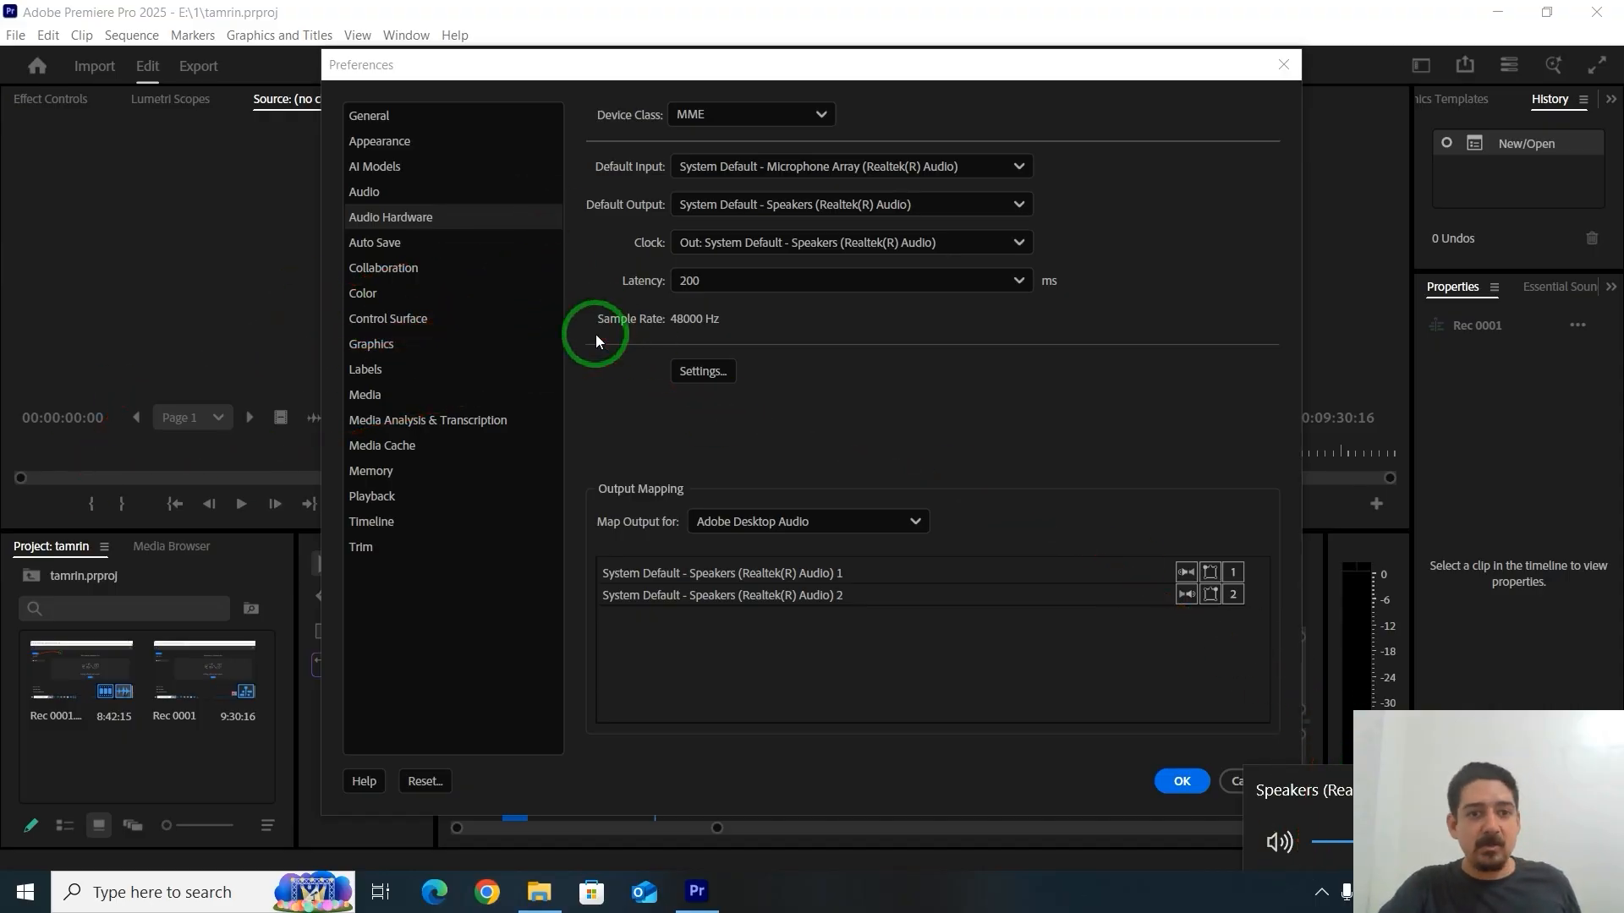
left_click_drag(596, 334, 727, 4)
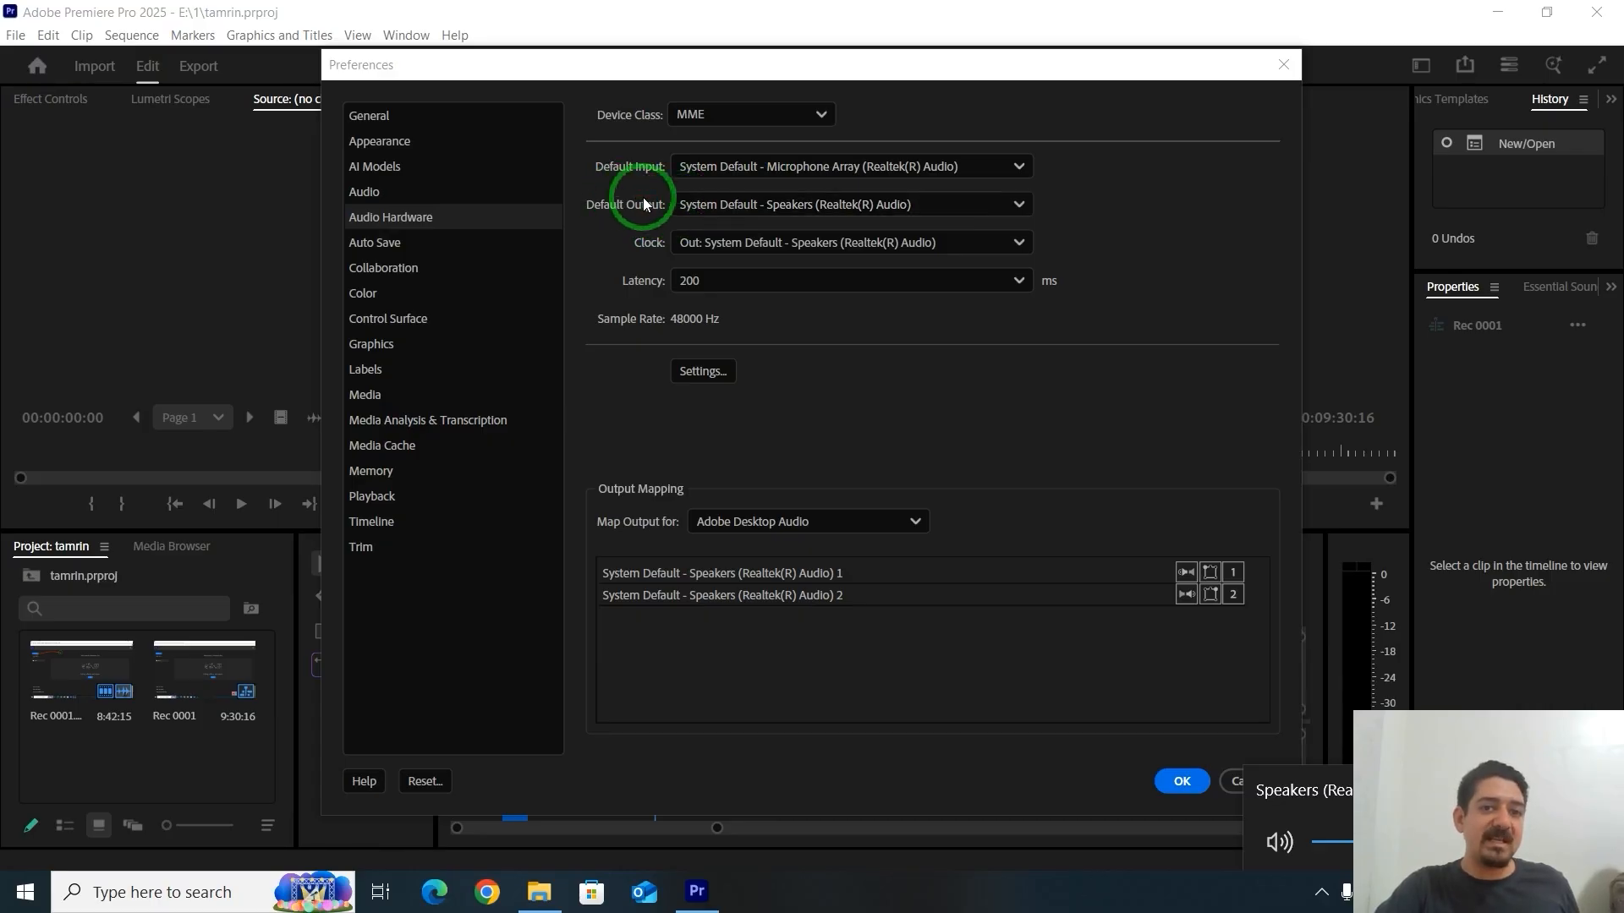
Review the devices available for the default audio output and default audio input, keeping the current choices
left_click(799, 203)
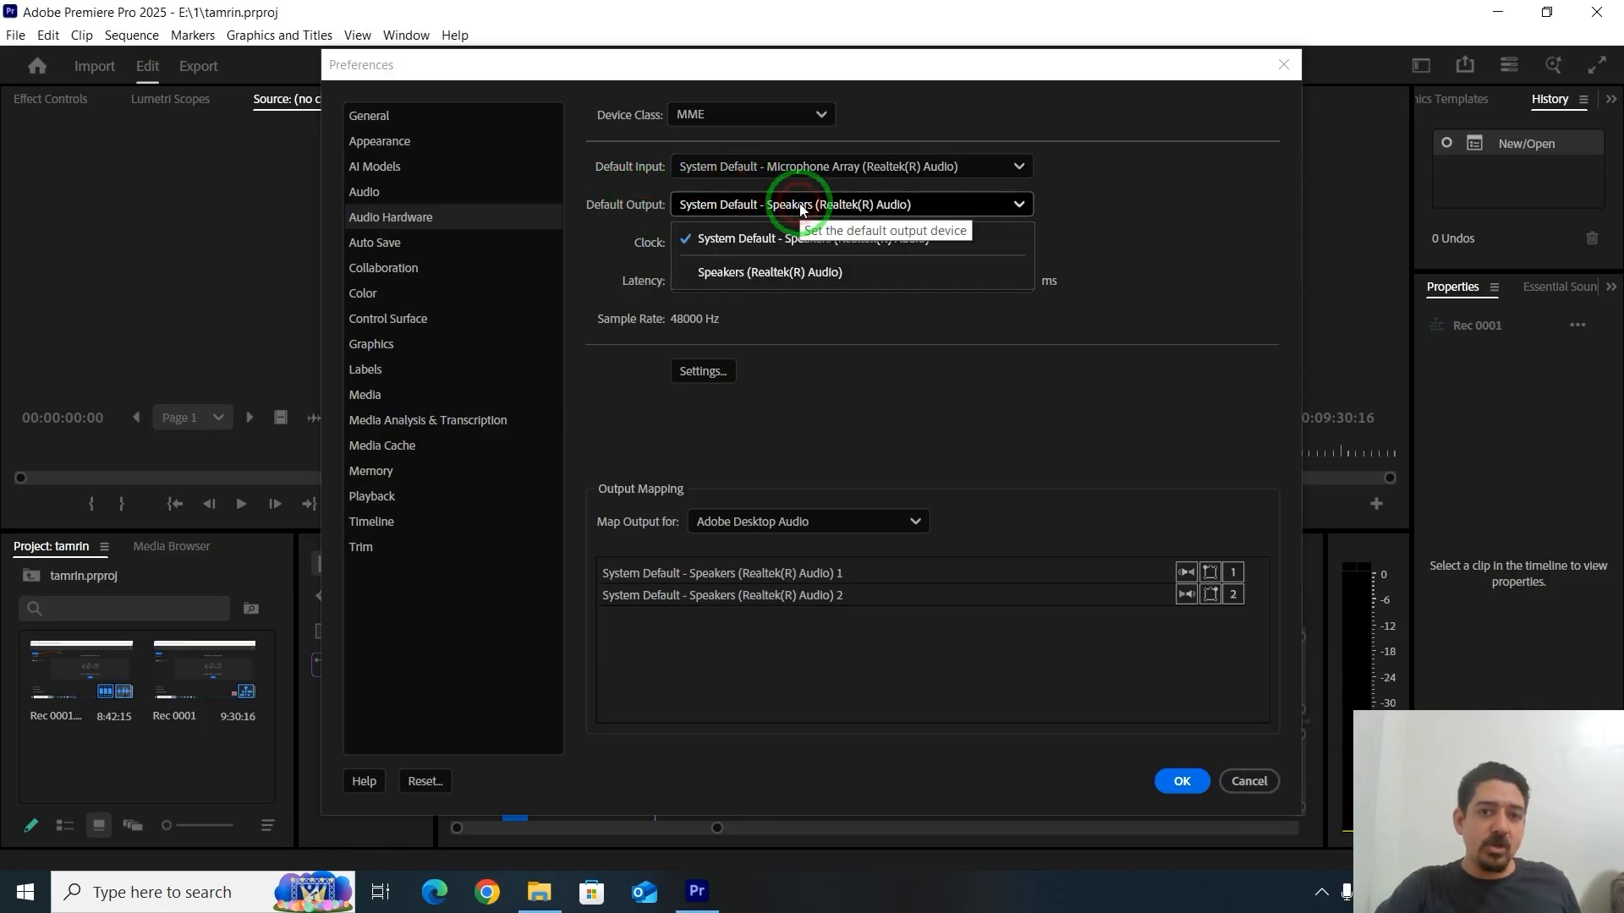
left_click(785, 206)
left_click(803, 166)
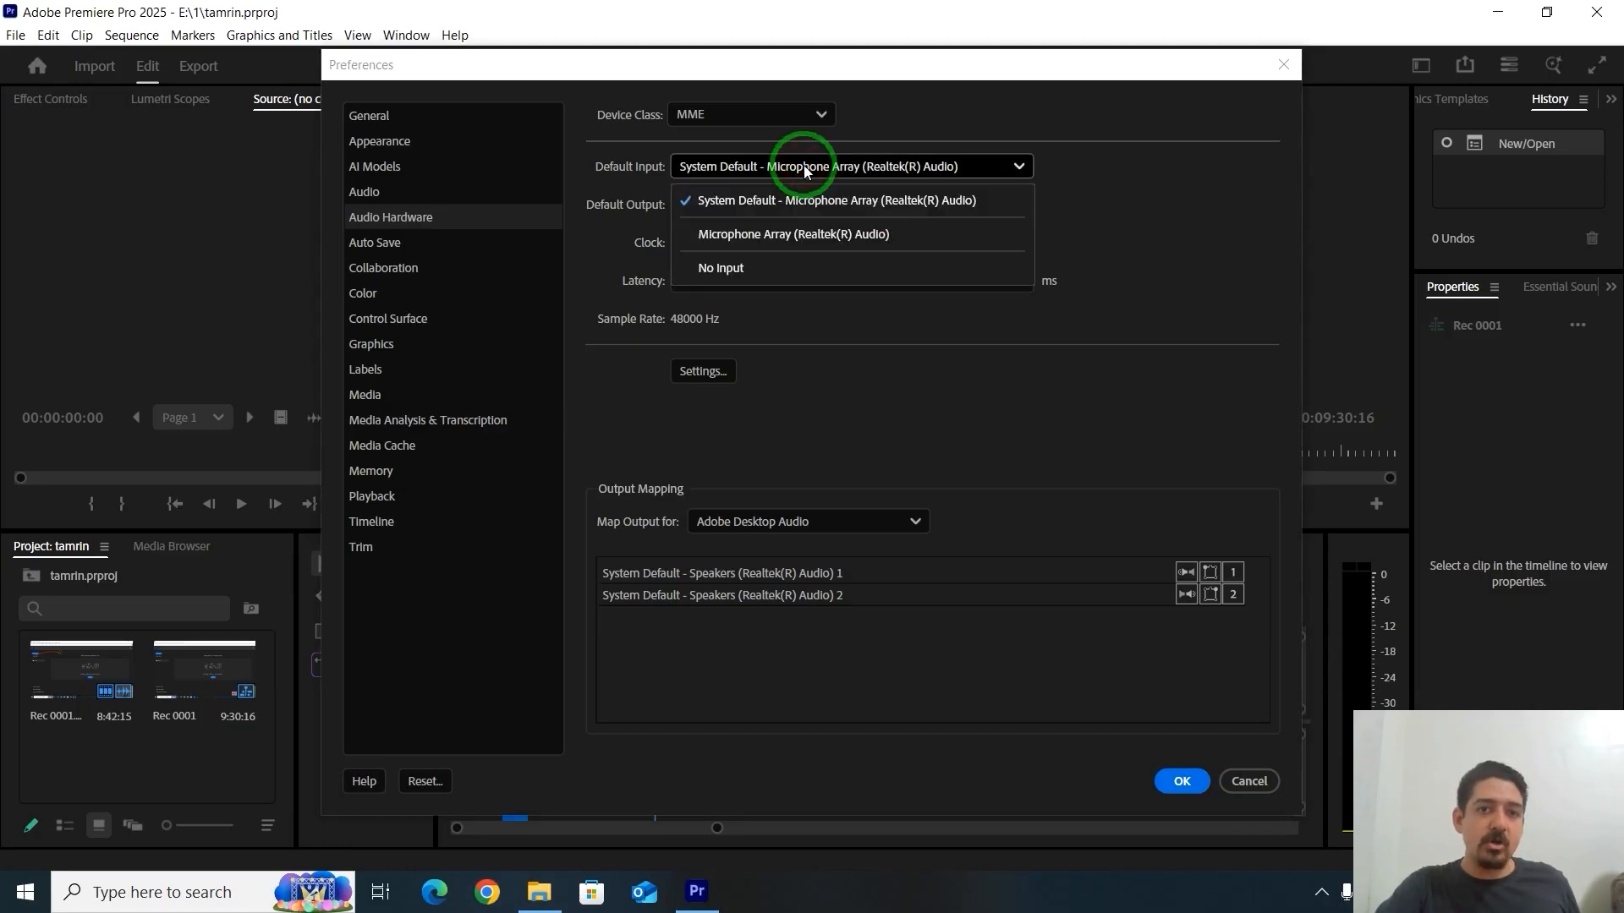
left_click(803, 166)
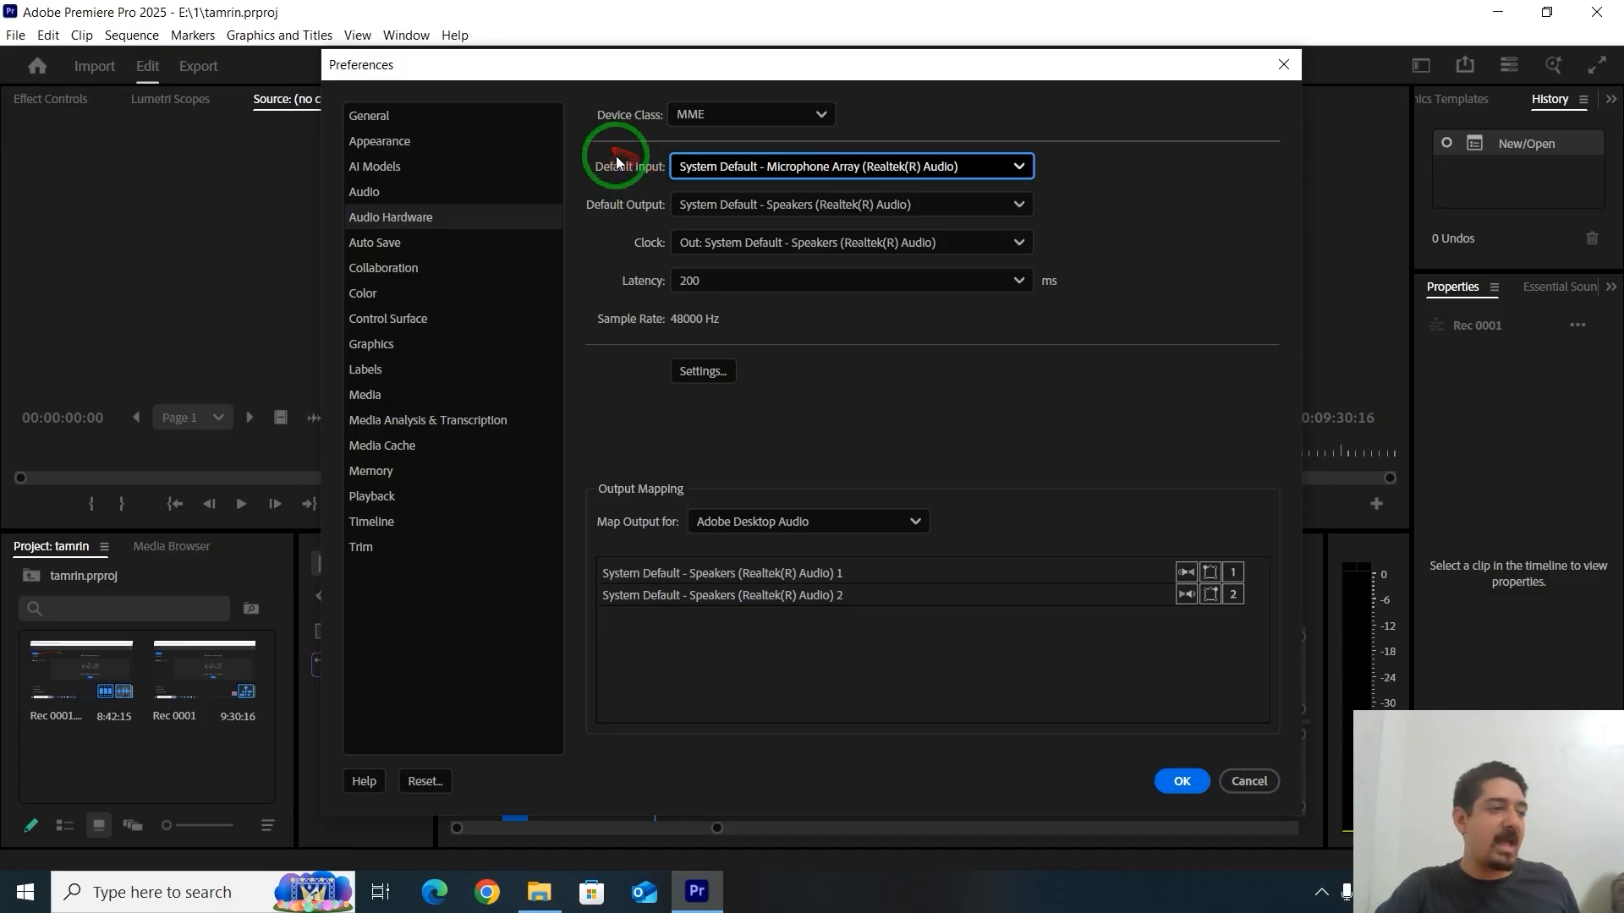
left_click(832, 170)
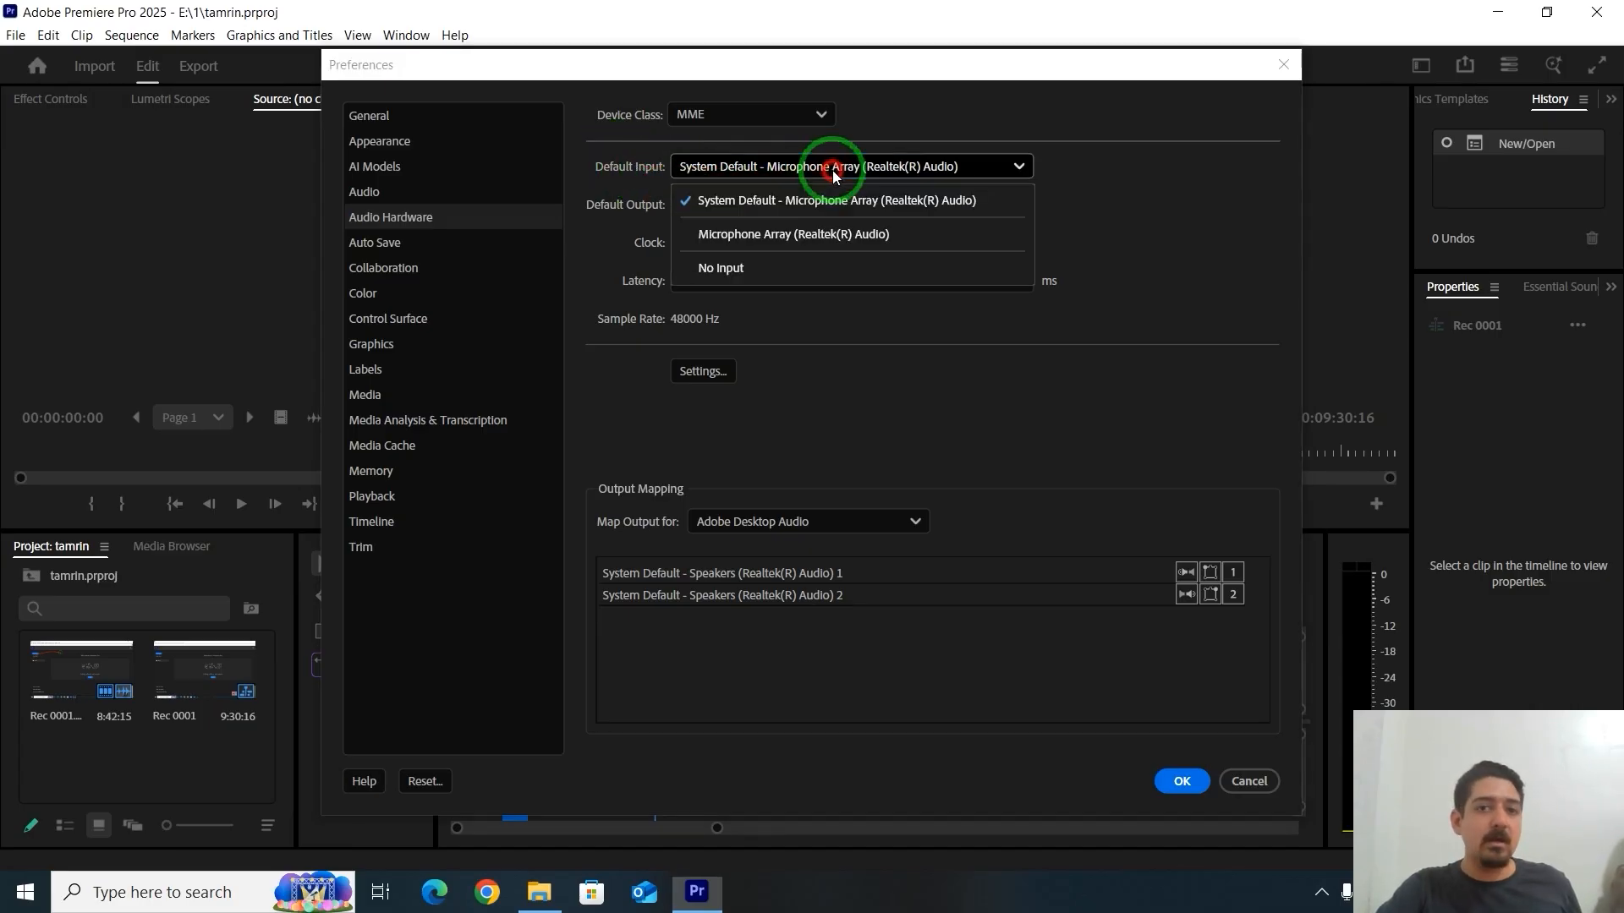
left_click(832, 170)
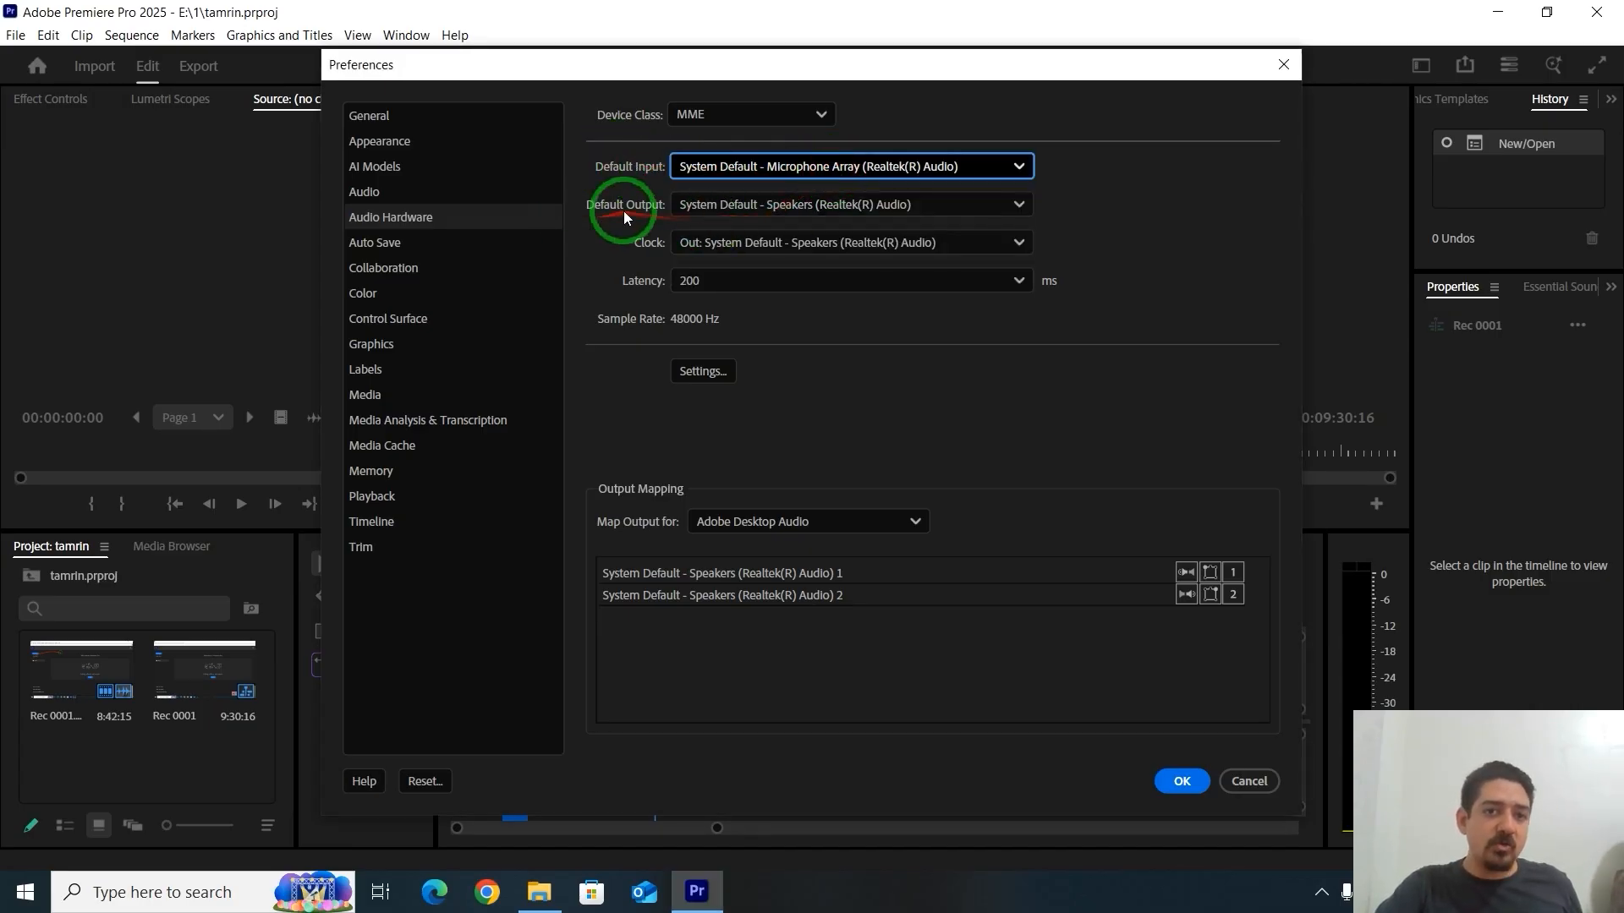
left_click(730, 209)
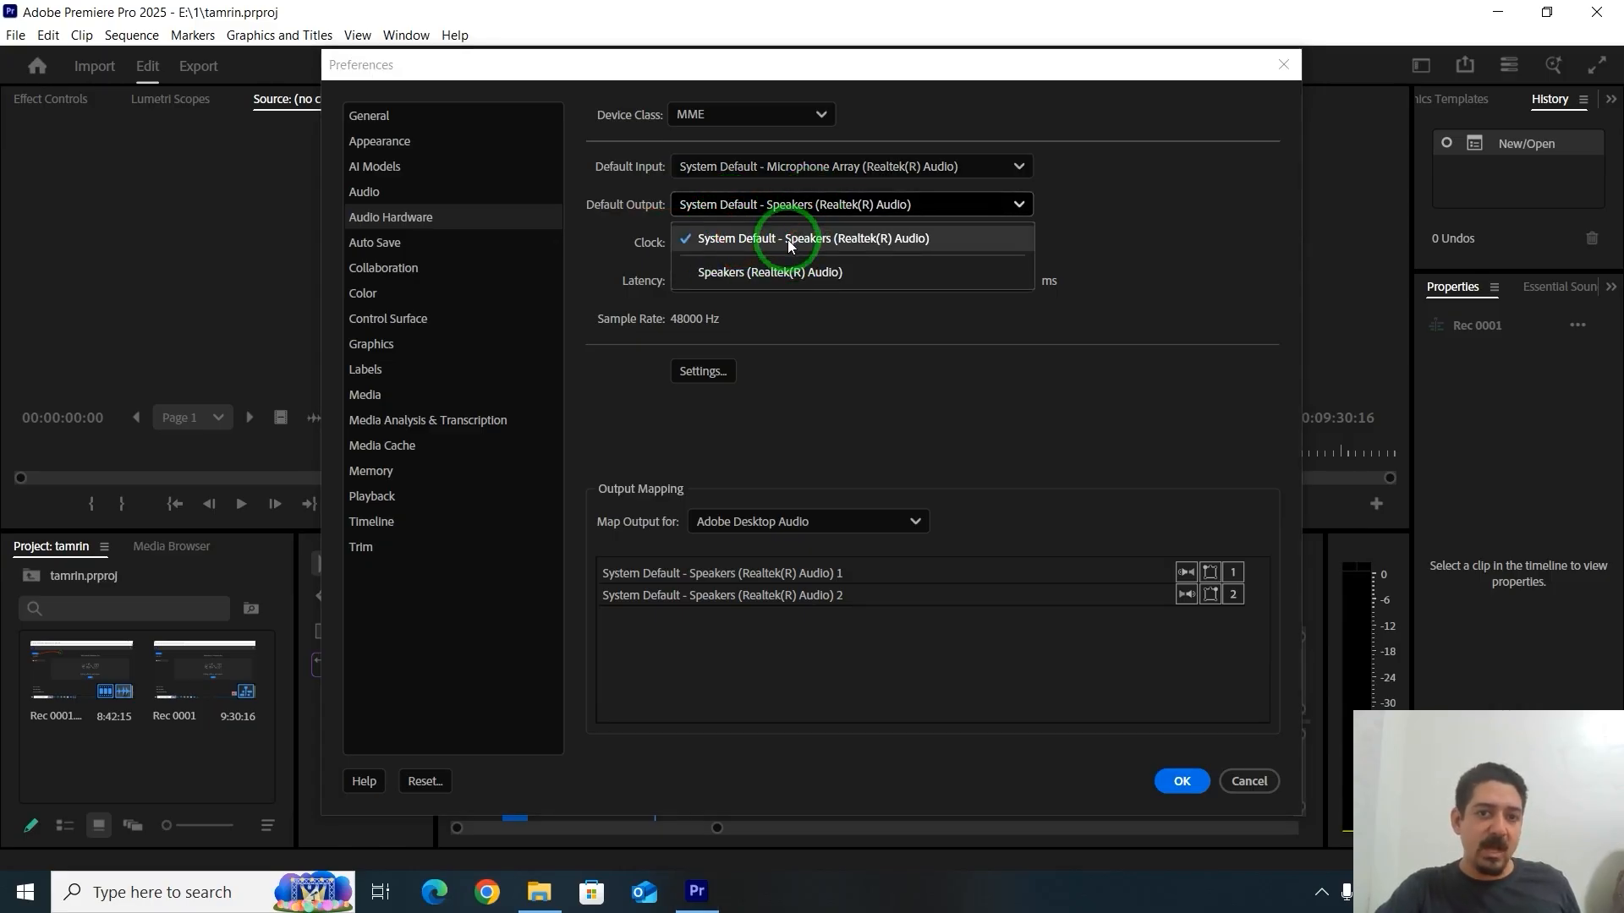
left_click(757, 210)
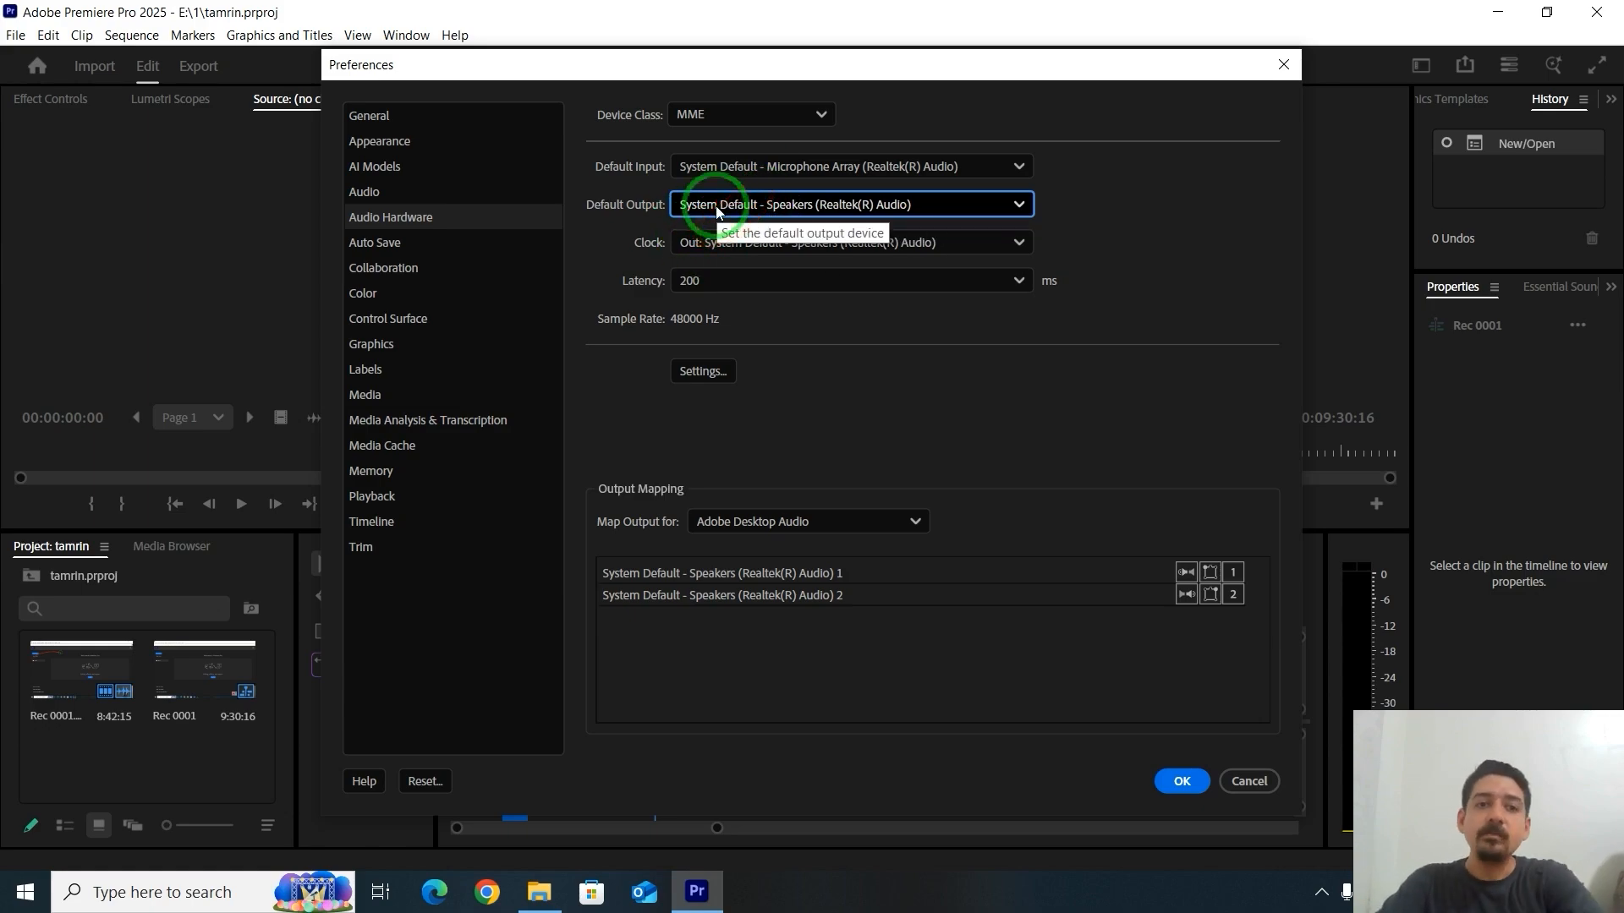
Set the Auto Save preferences to save local projects automatically every 3 minutes
left_click(404, 245)
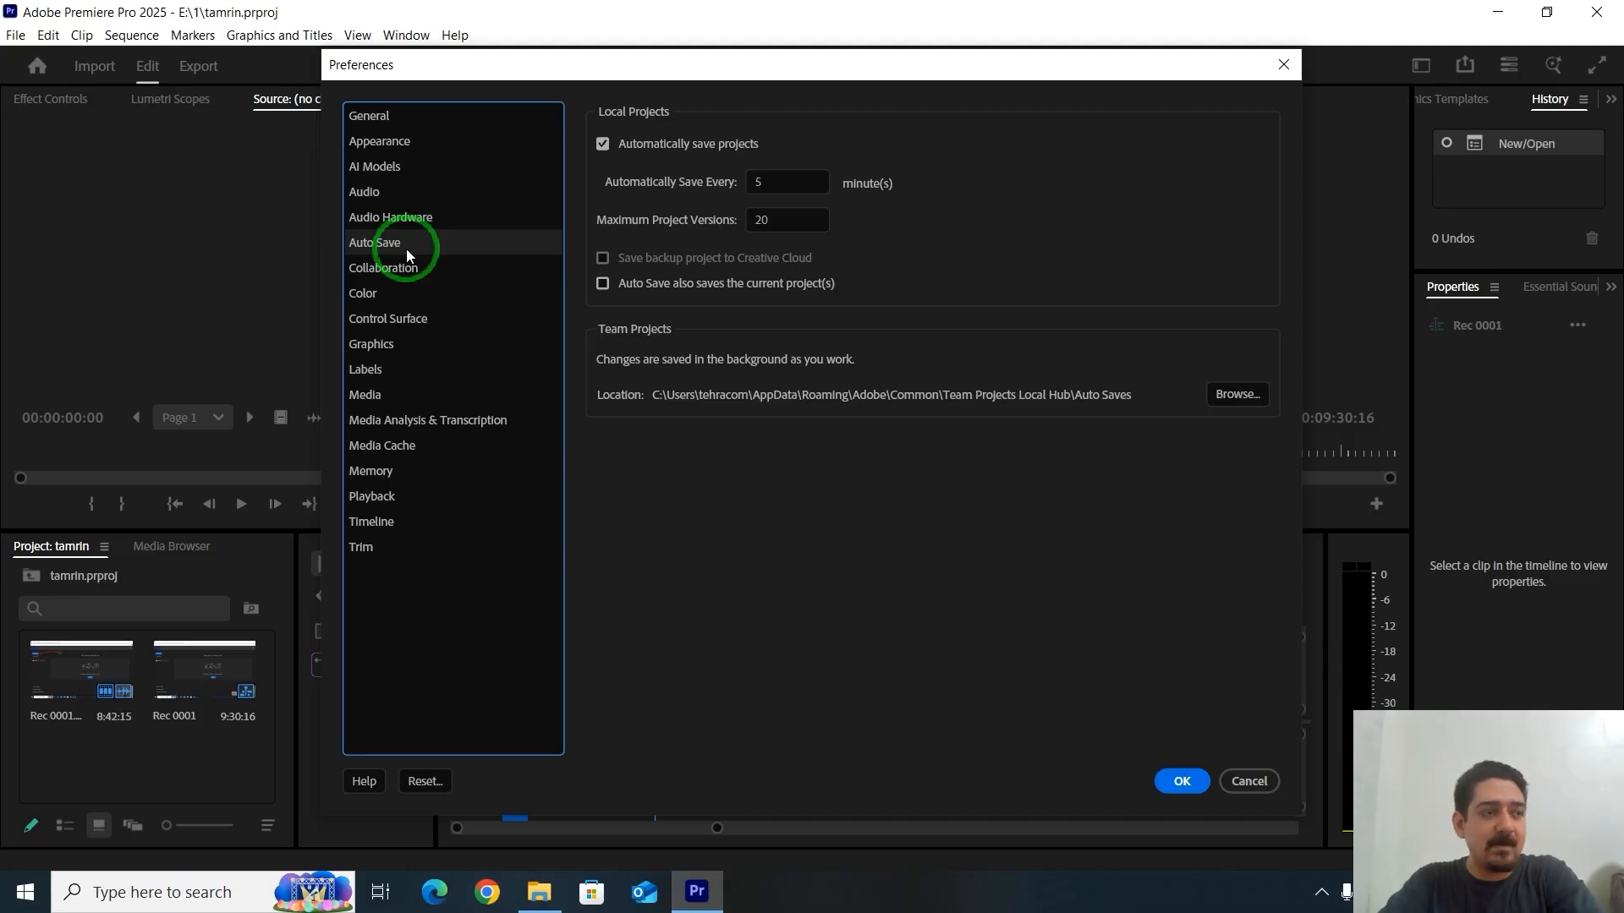
mouse_move(973, 355)
left_mouse_down()
mouse_move(1341, 253)
mouse_move(699, 228)
mouse_move(1139, 293)
left_mouse_up()
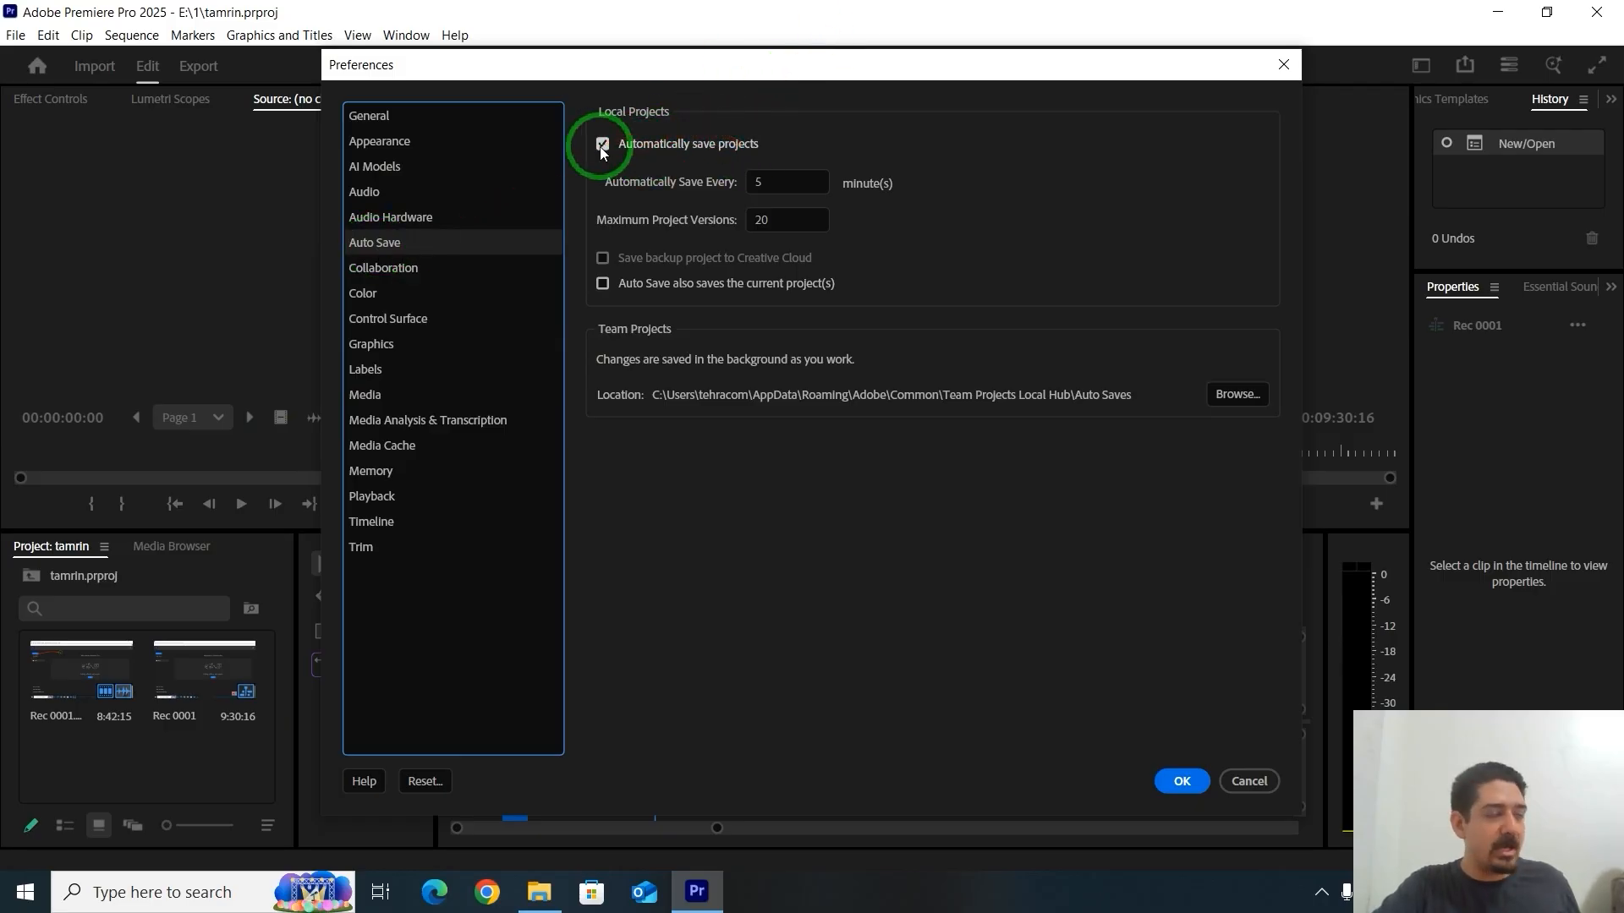
left_click(775, 184)
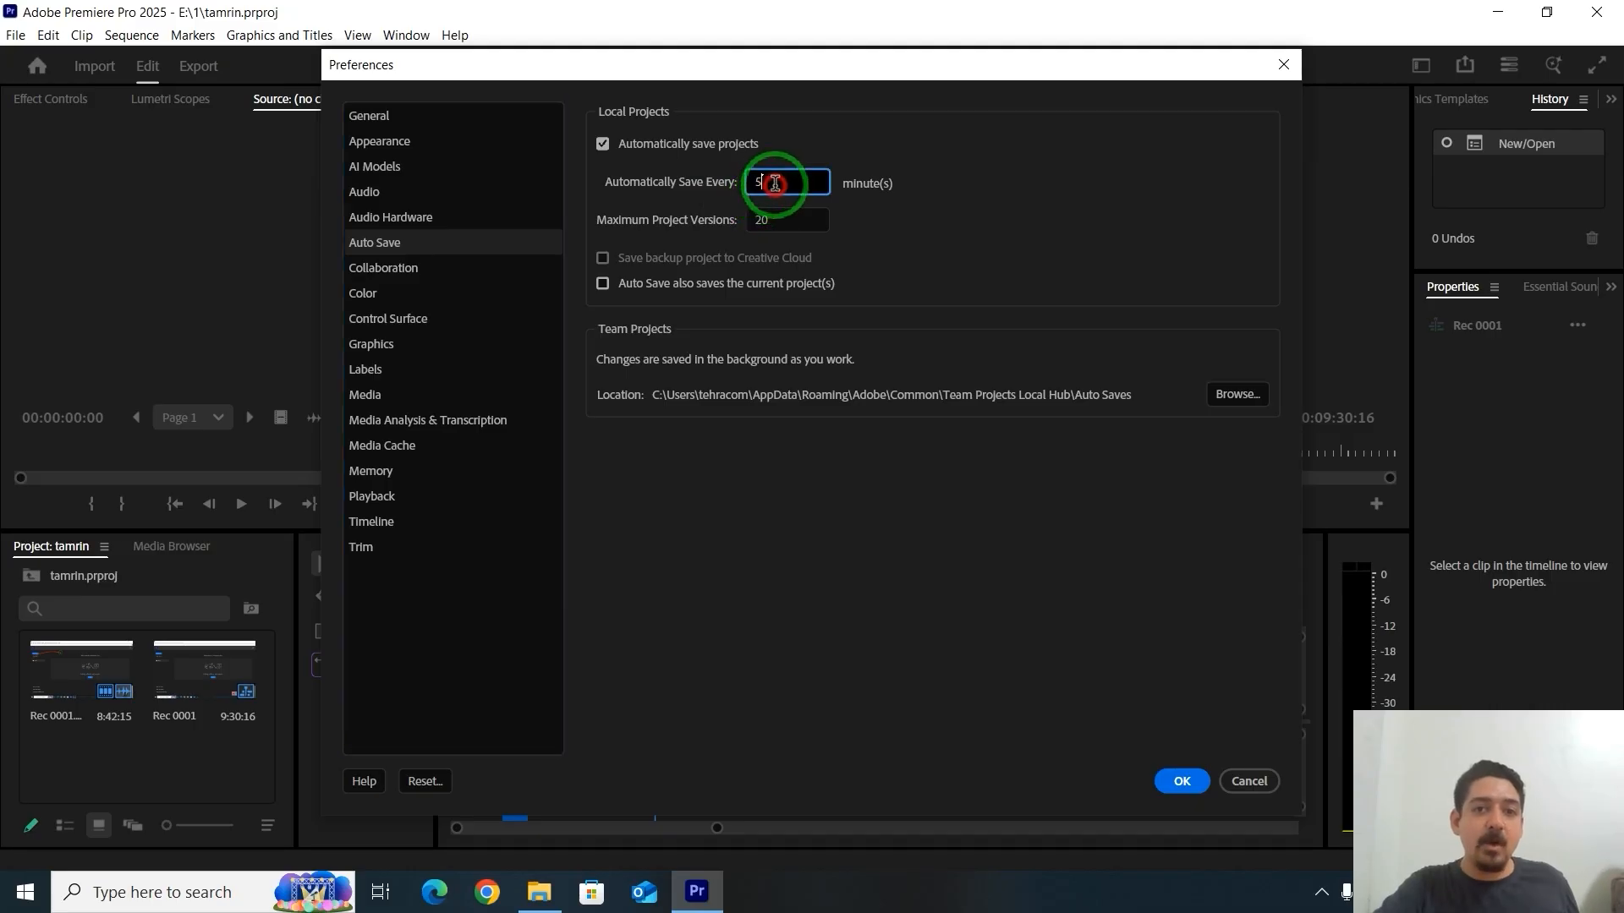
key("BackSpace")
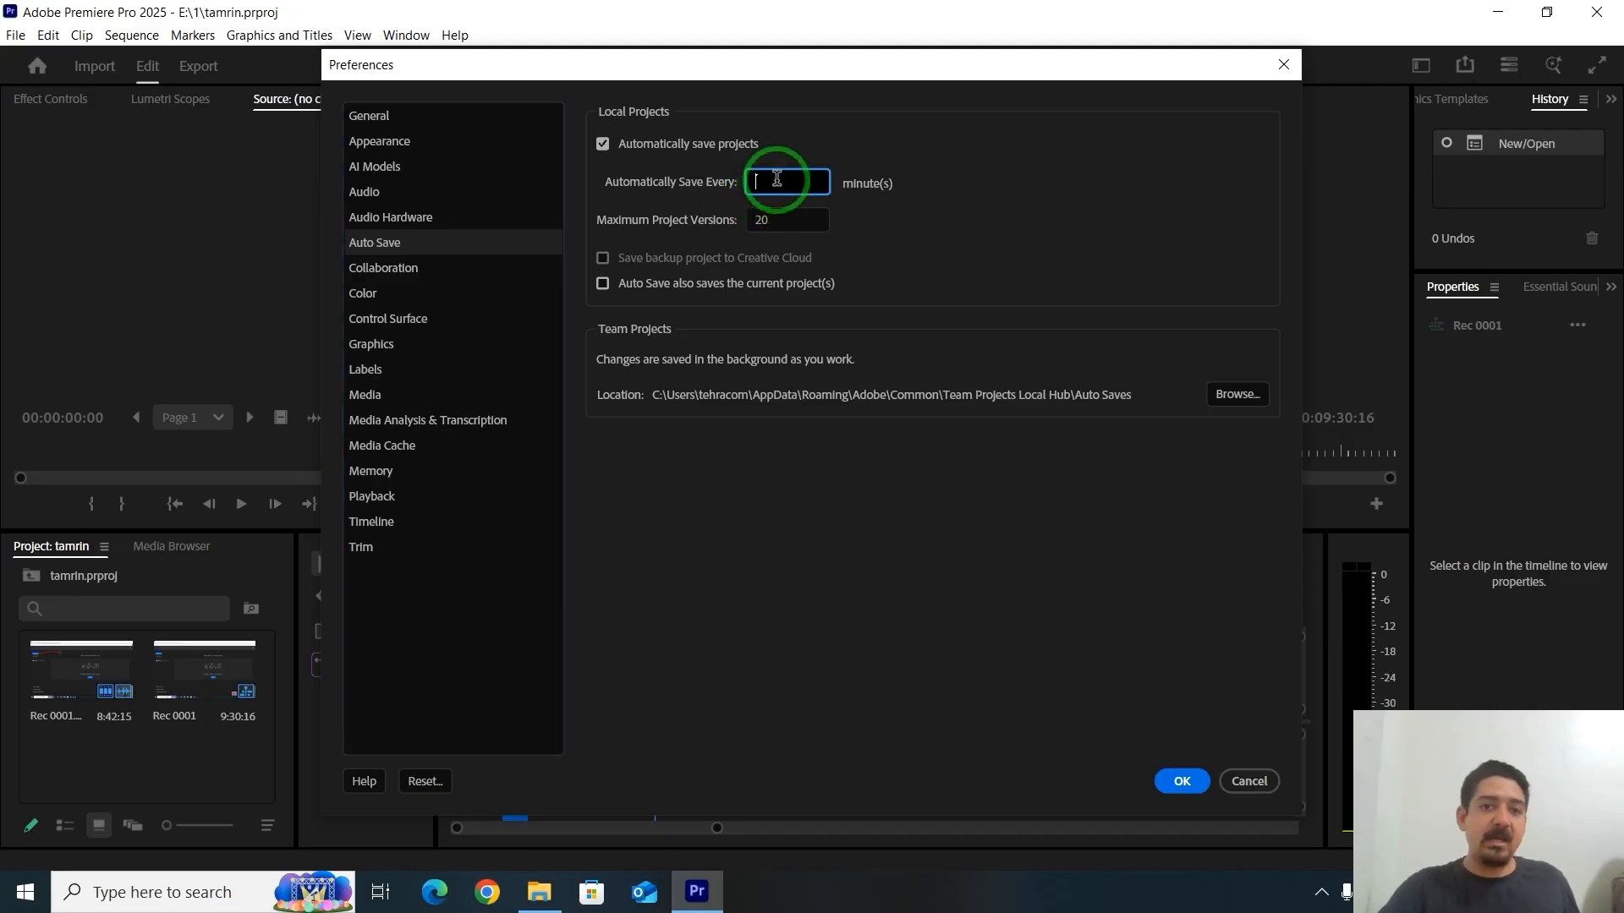
type("3")
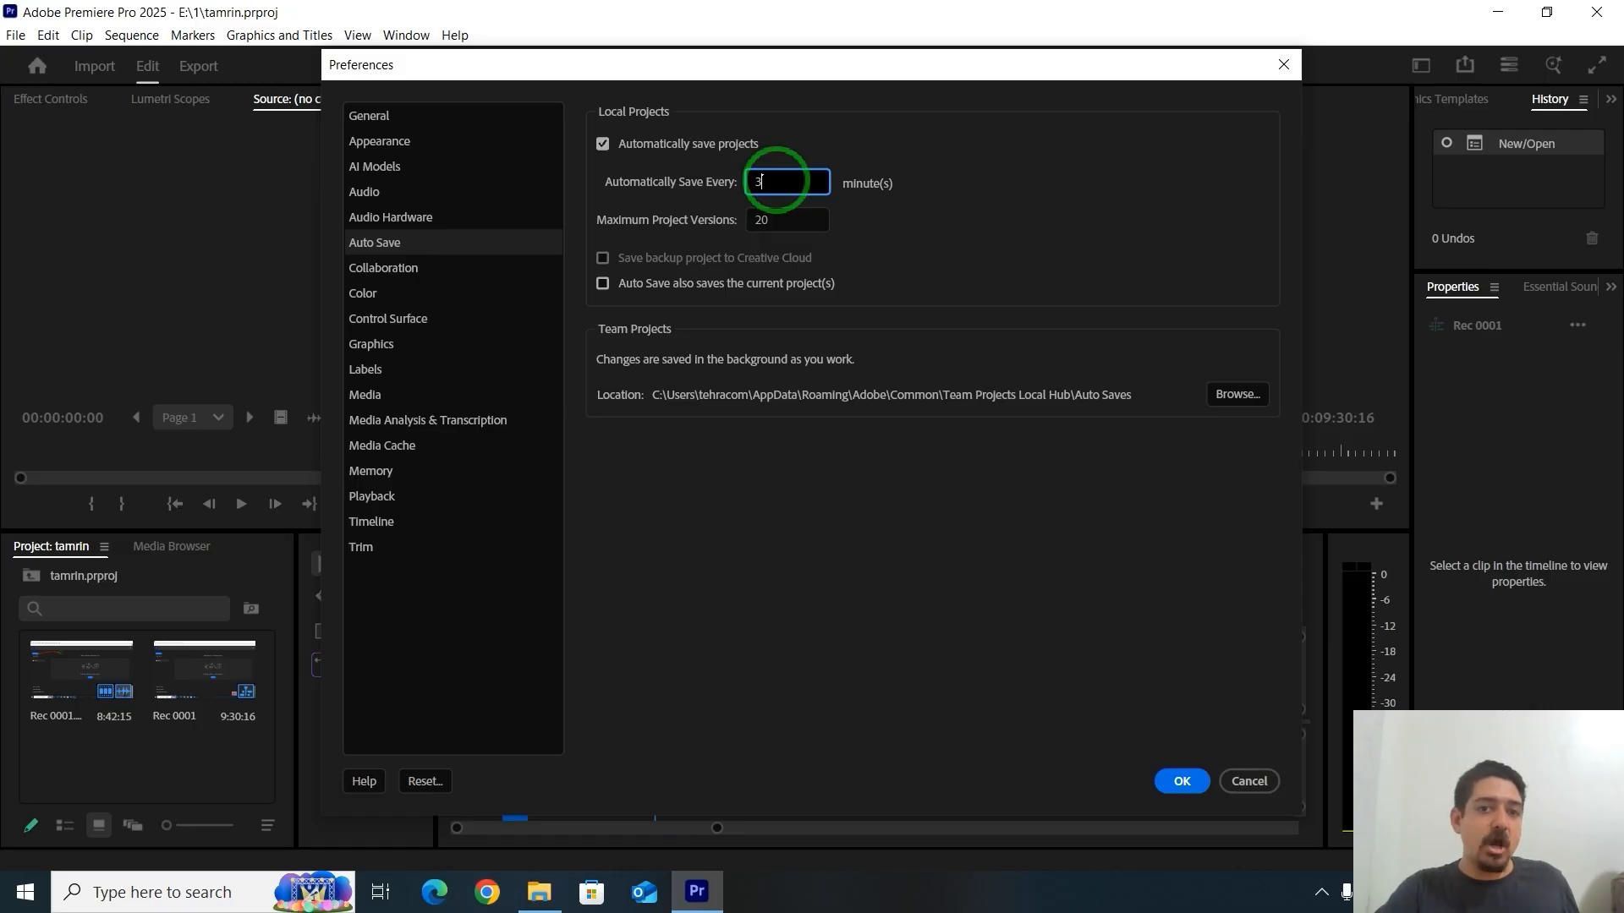
left_click(783, 234)
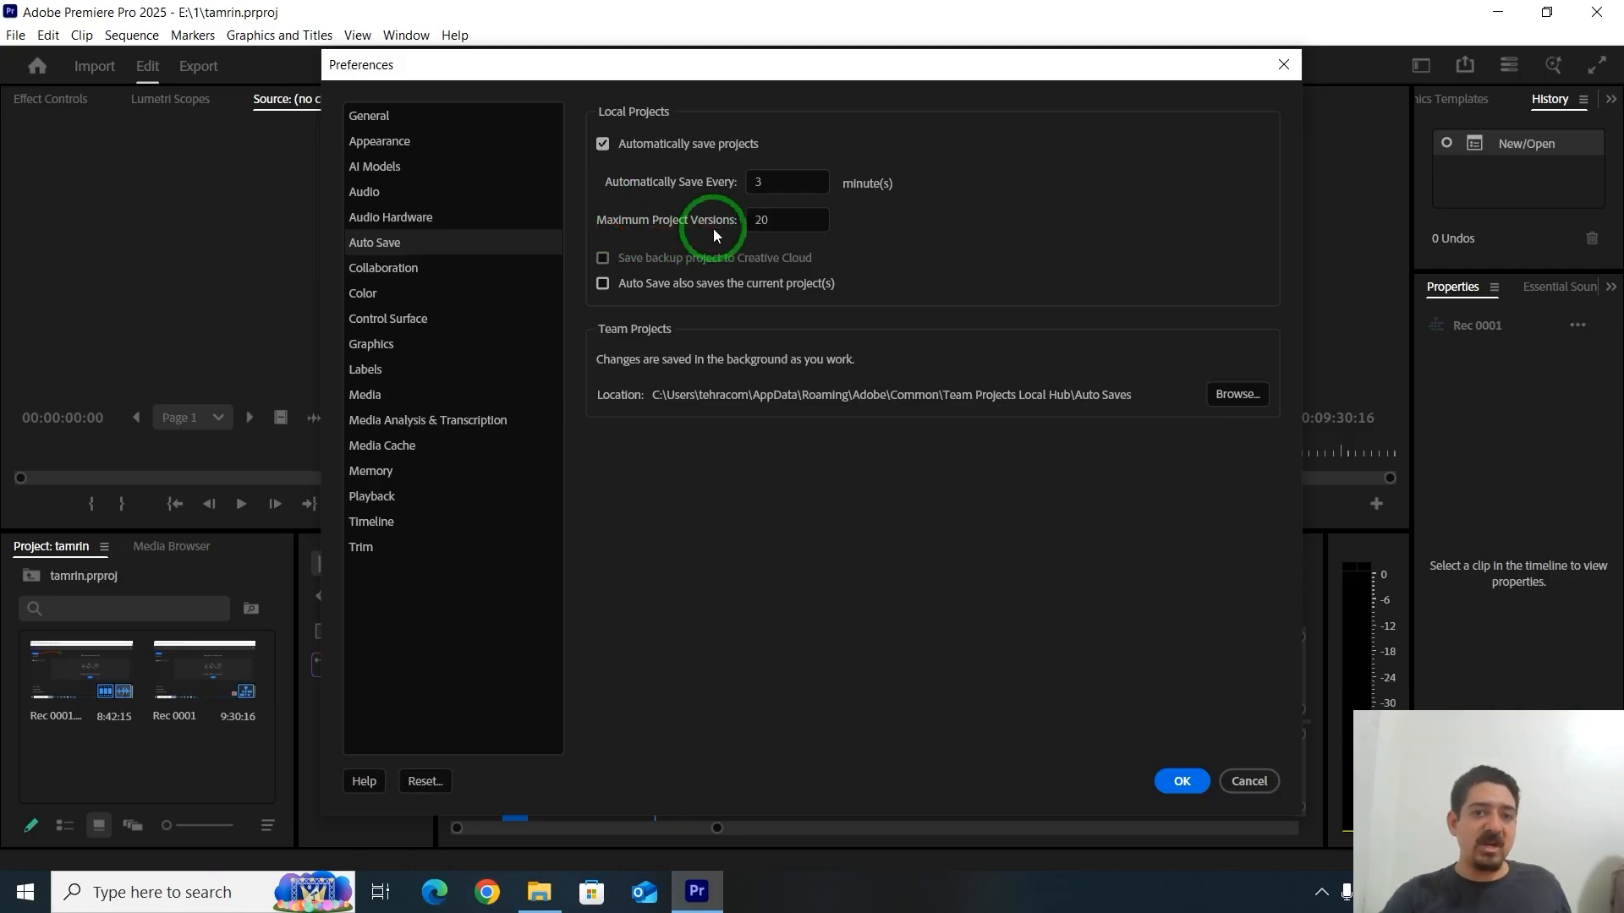
left_click(773, 216)
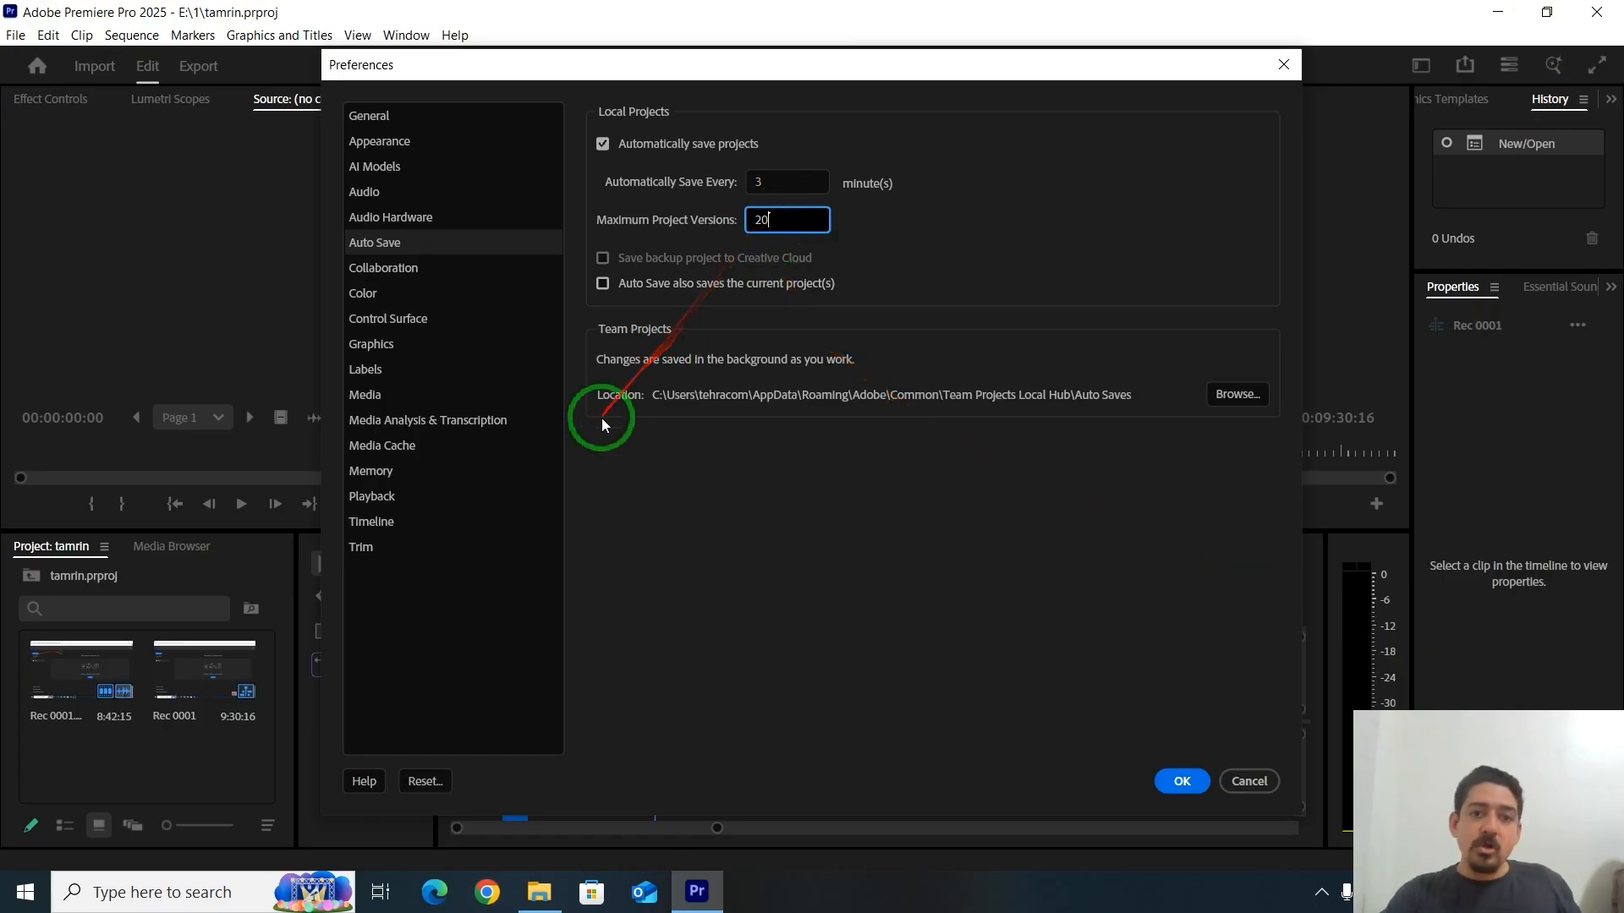
left_click(637, 282)
left_click(633, 284)
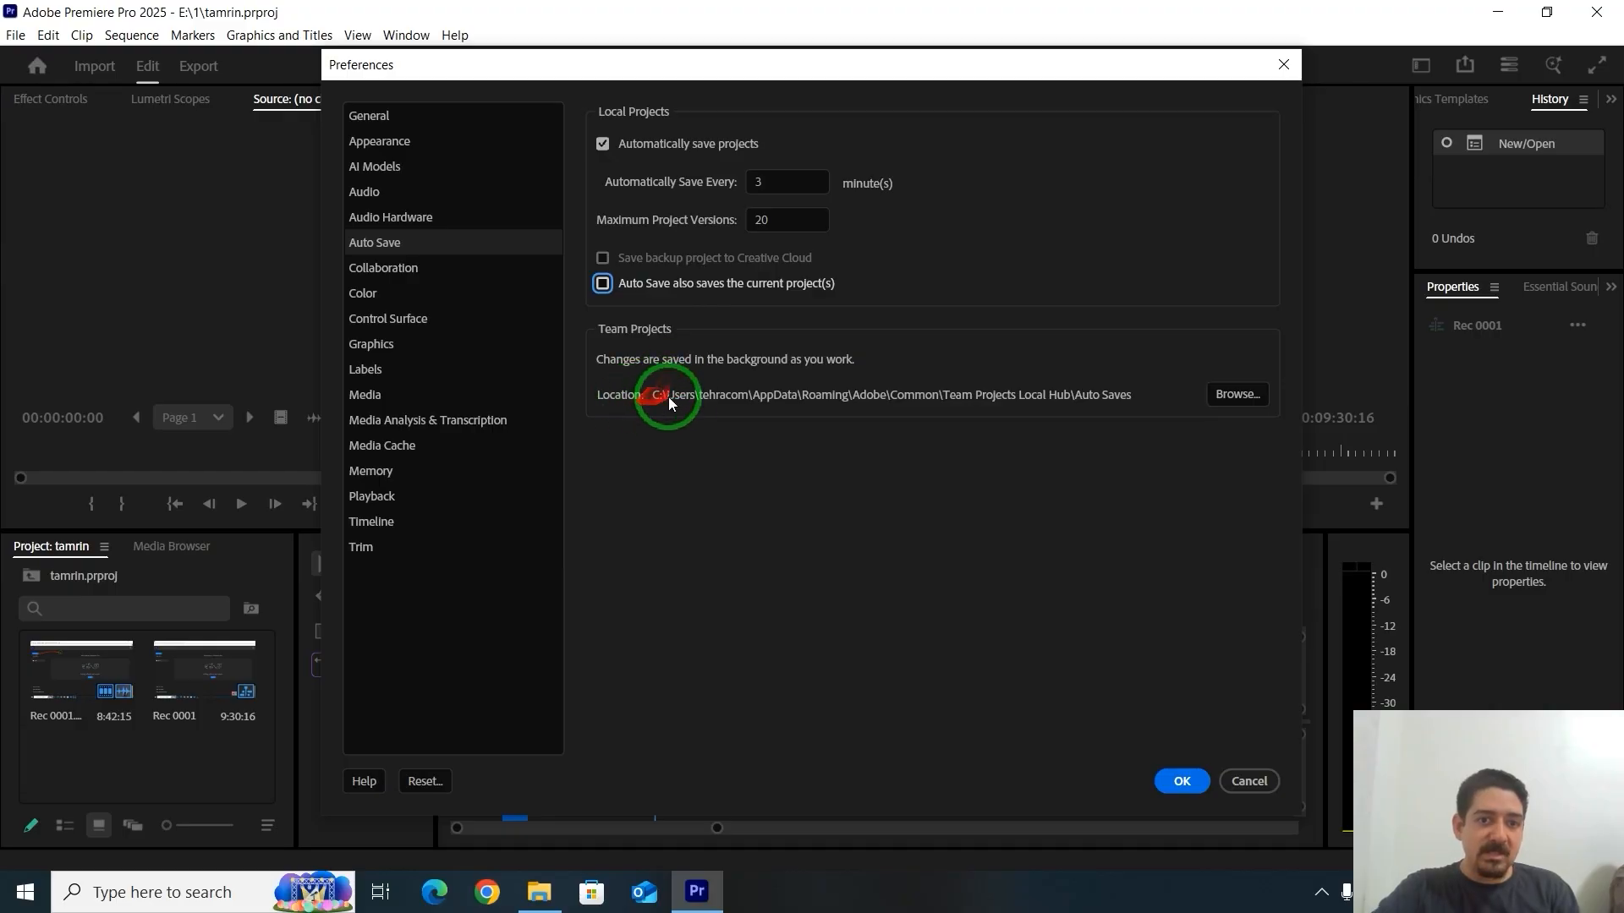
Create a folder named autosave on drive E: and set it as the Team Projects auto-save location
left_click(1235, 393)
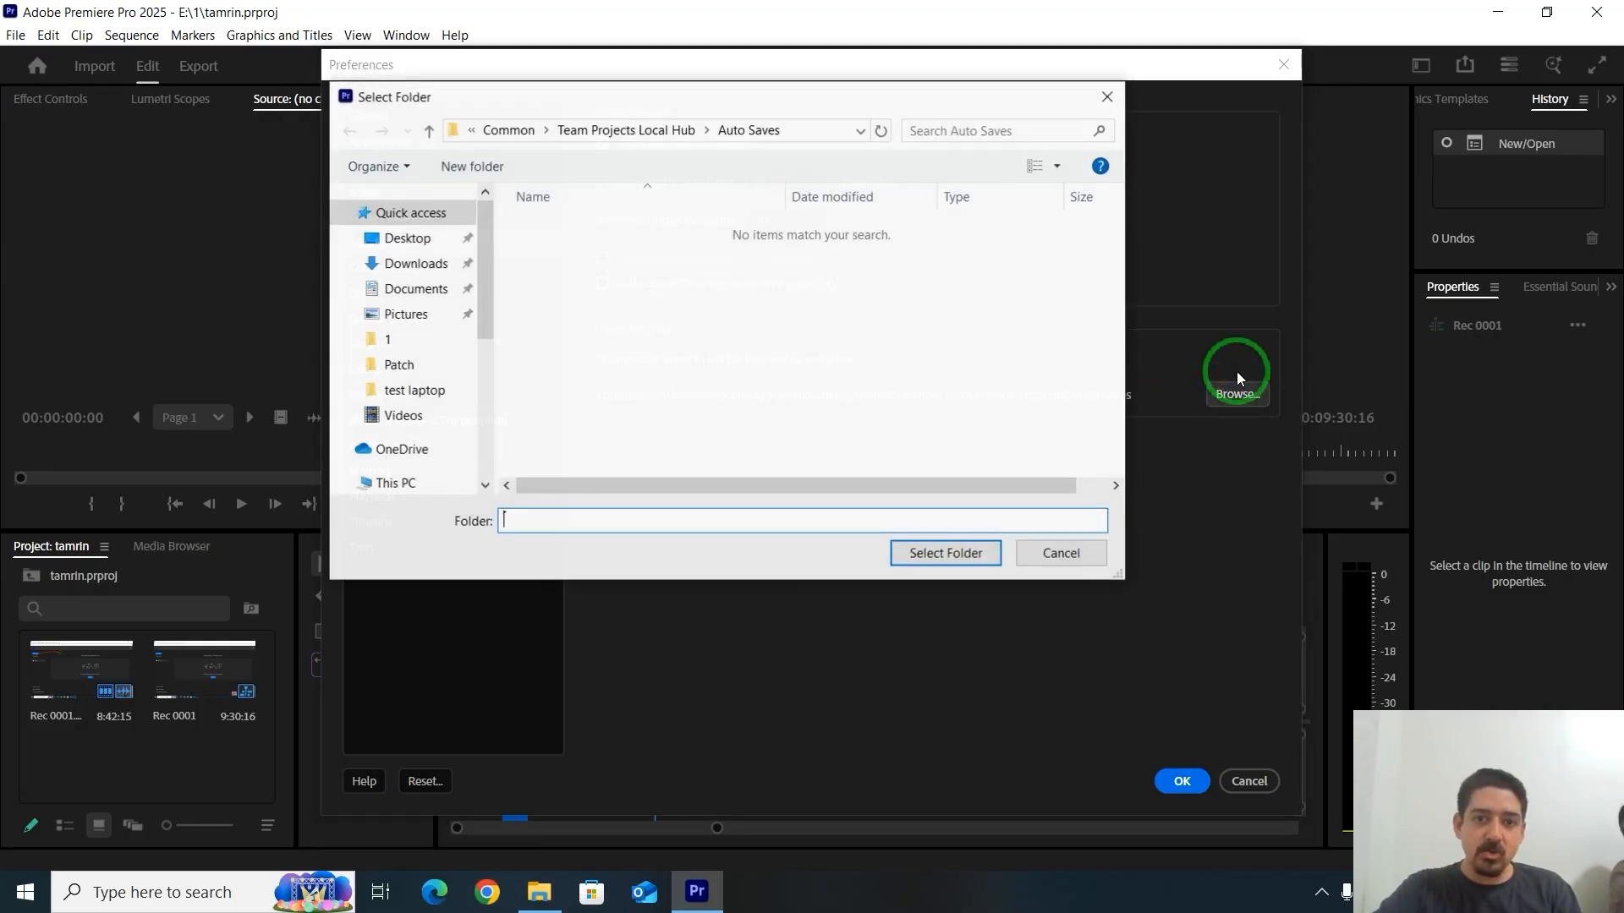
mouse_move(488, 260)
left_mouse_down()
mouse_move(486, 328)
mouse_move(482, 261)
left_mouse_up()
scroll(412, 385, "down", 2)
scroll(412, 385, "down", 2)
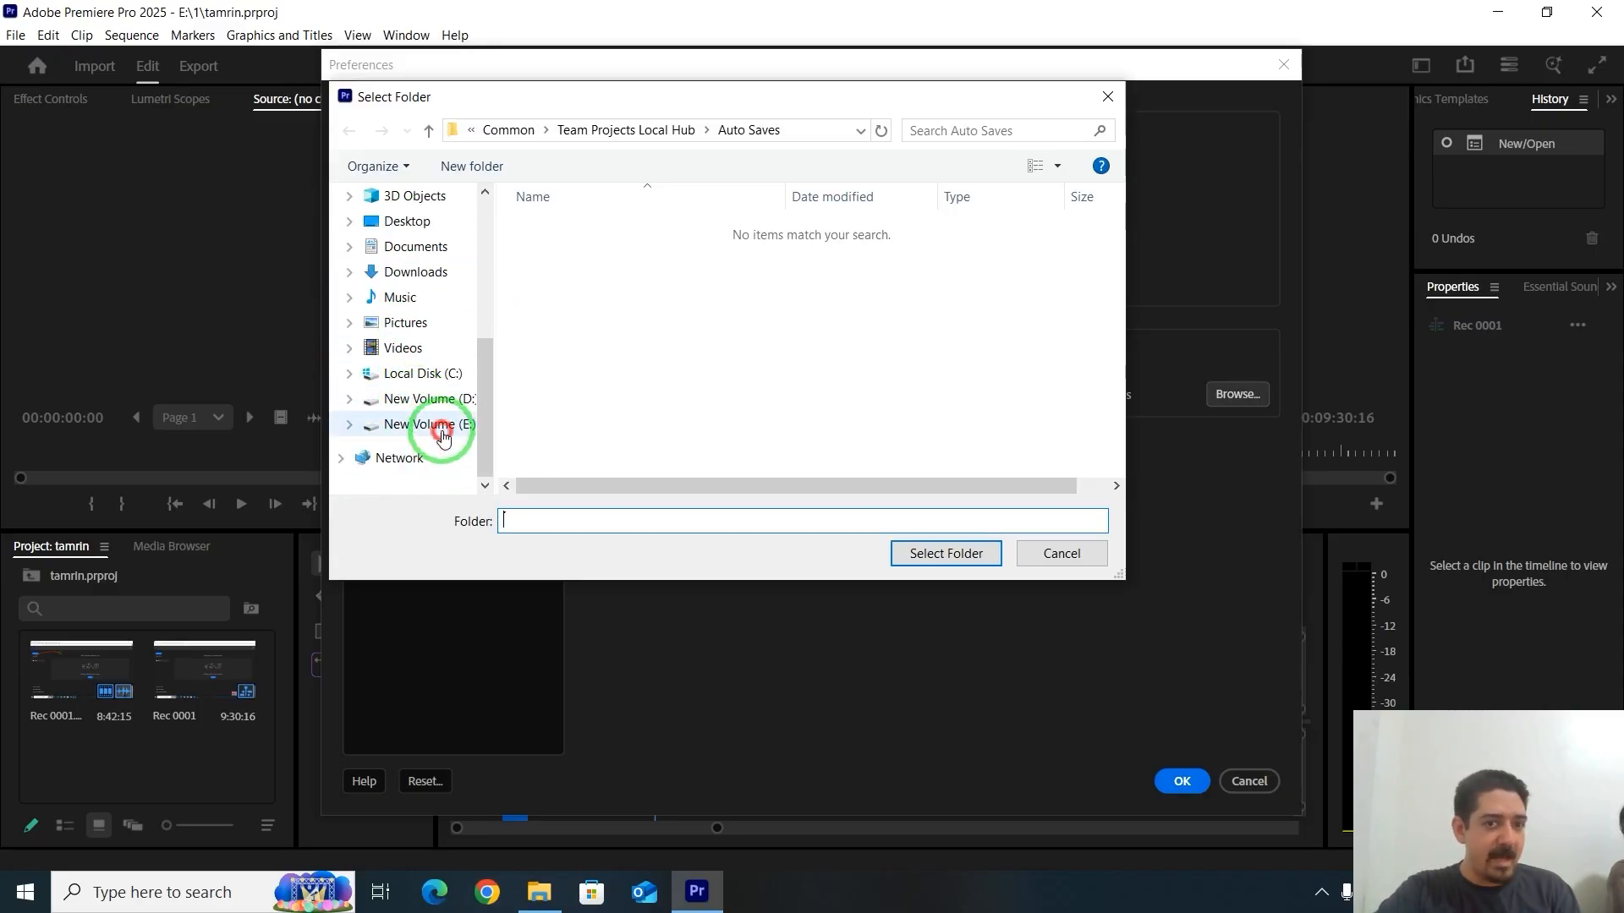
left_click(437, 427)
right_click(562, 267)
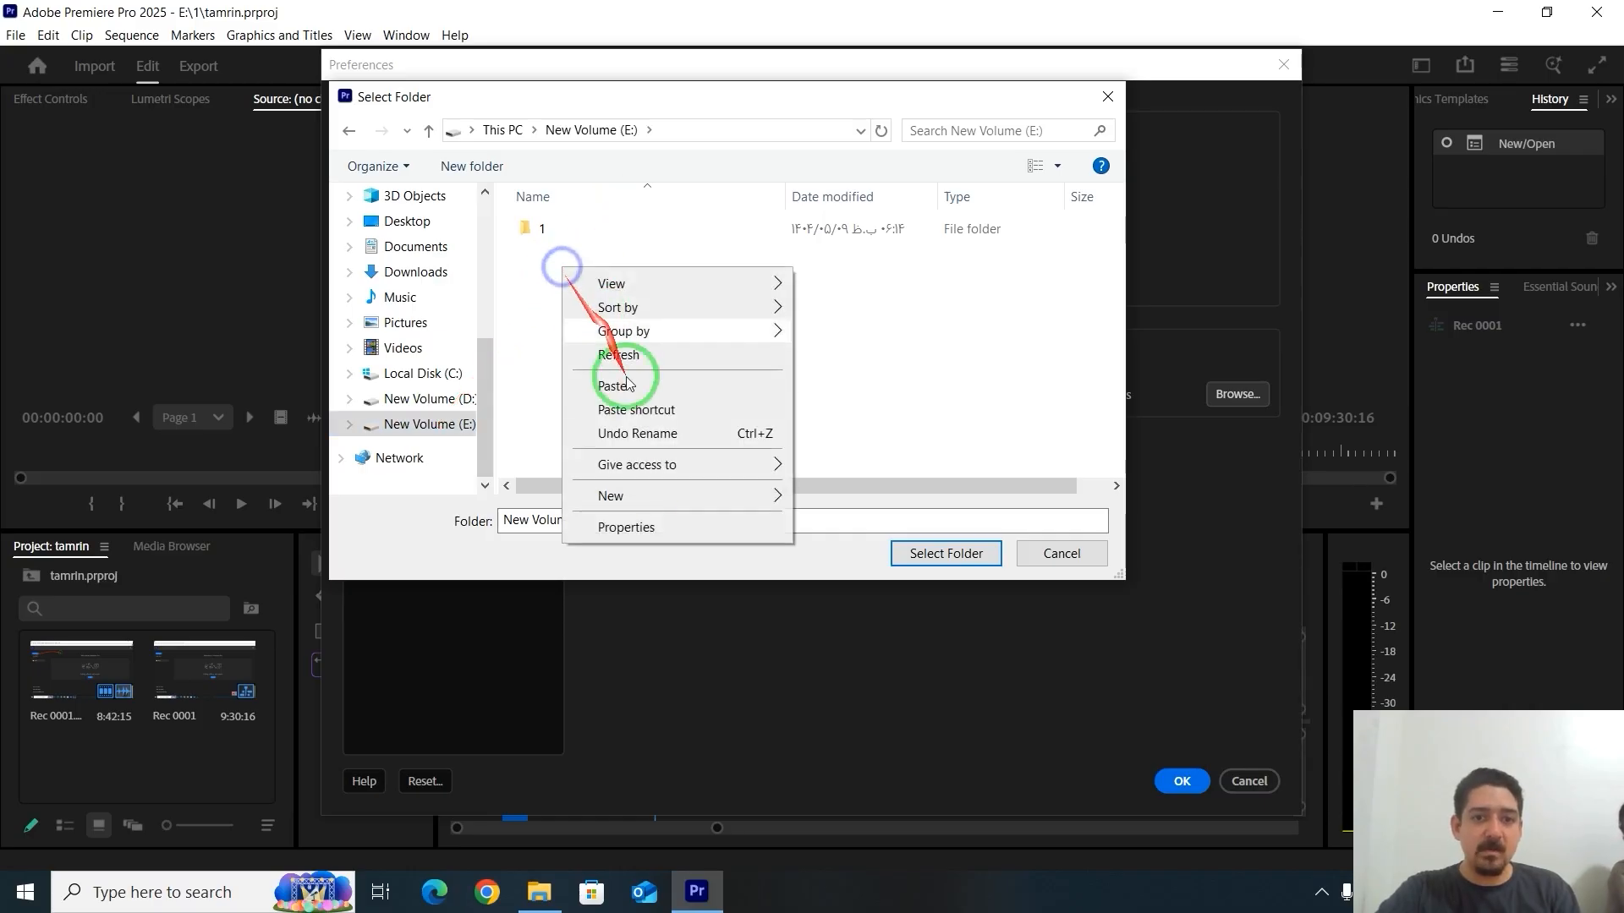
mouse_move(642, 503)
left_click(825, 506)
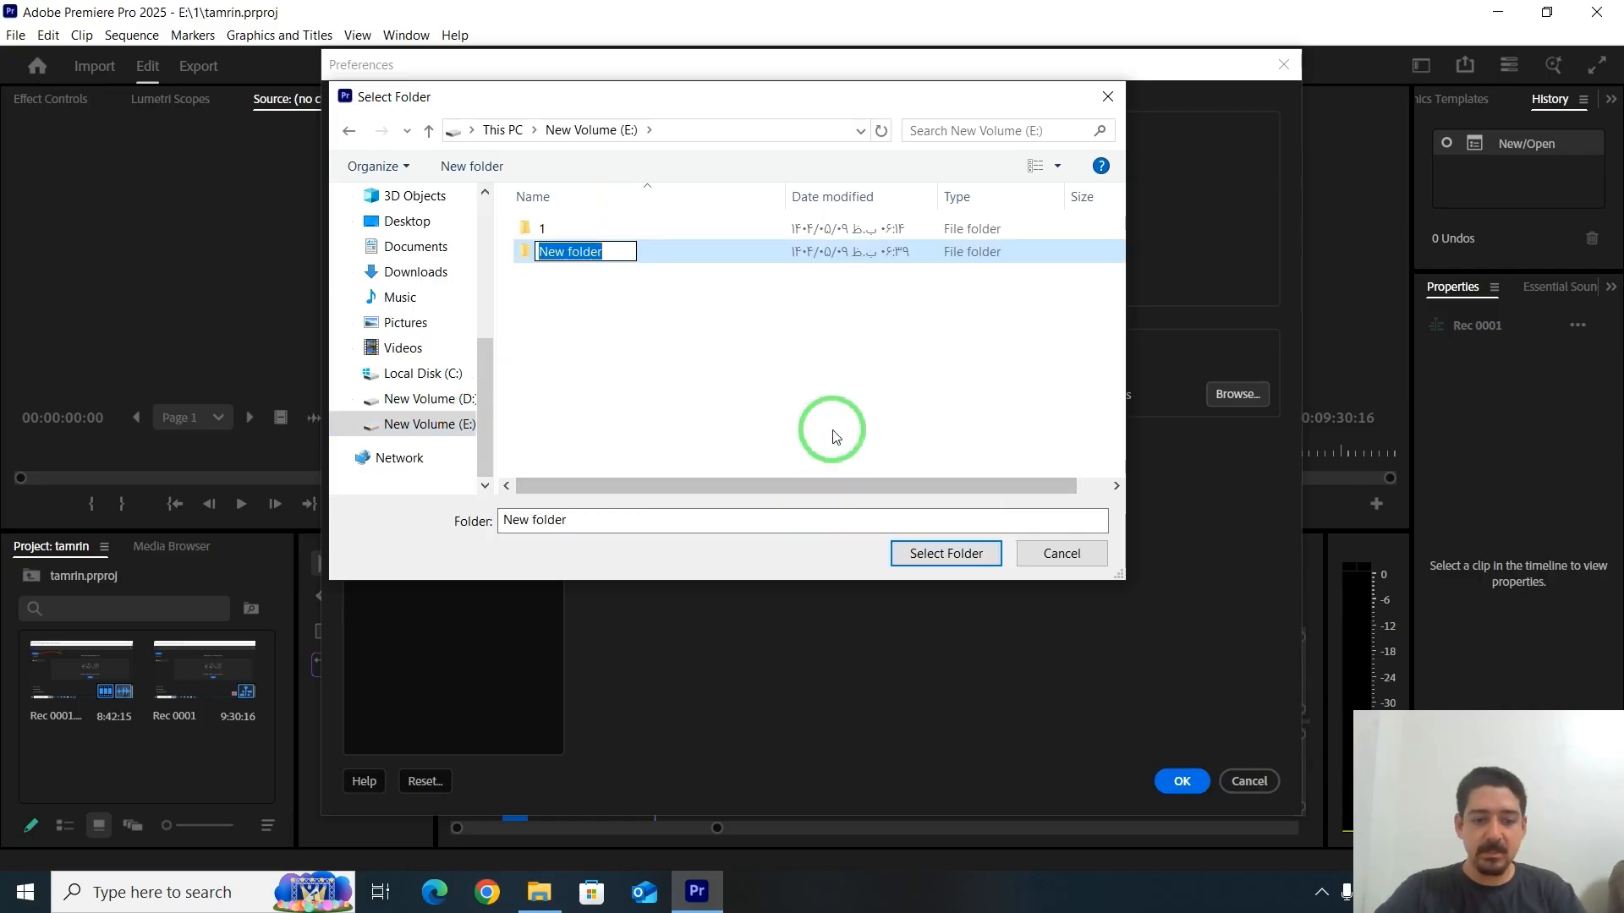
type("autosave")
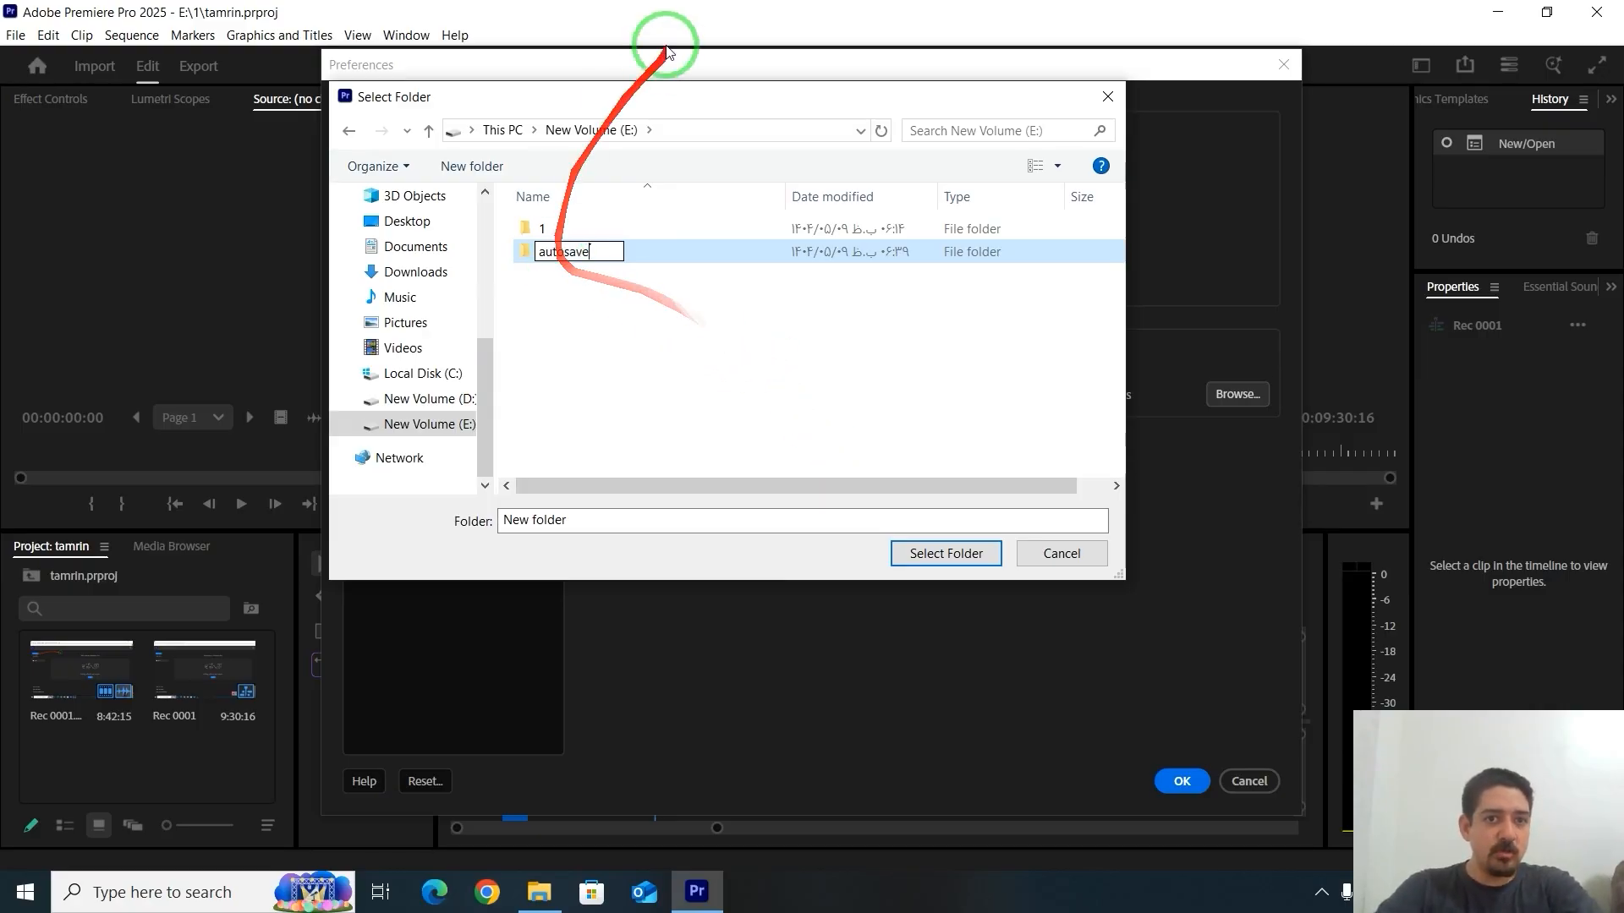
left_click(949, 553)
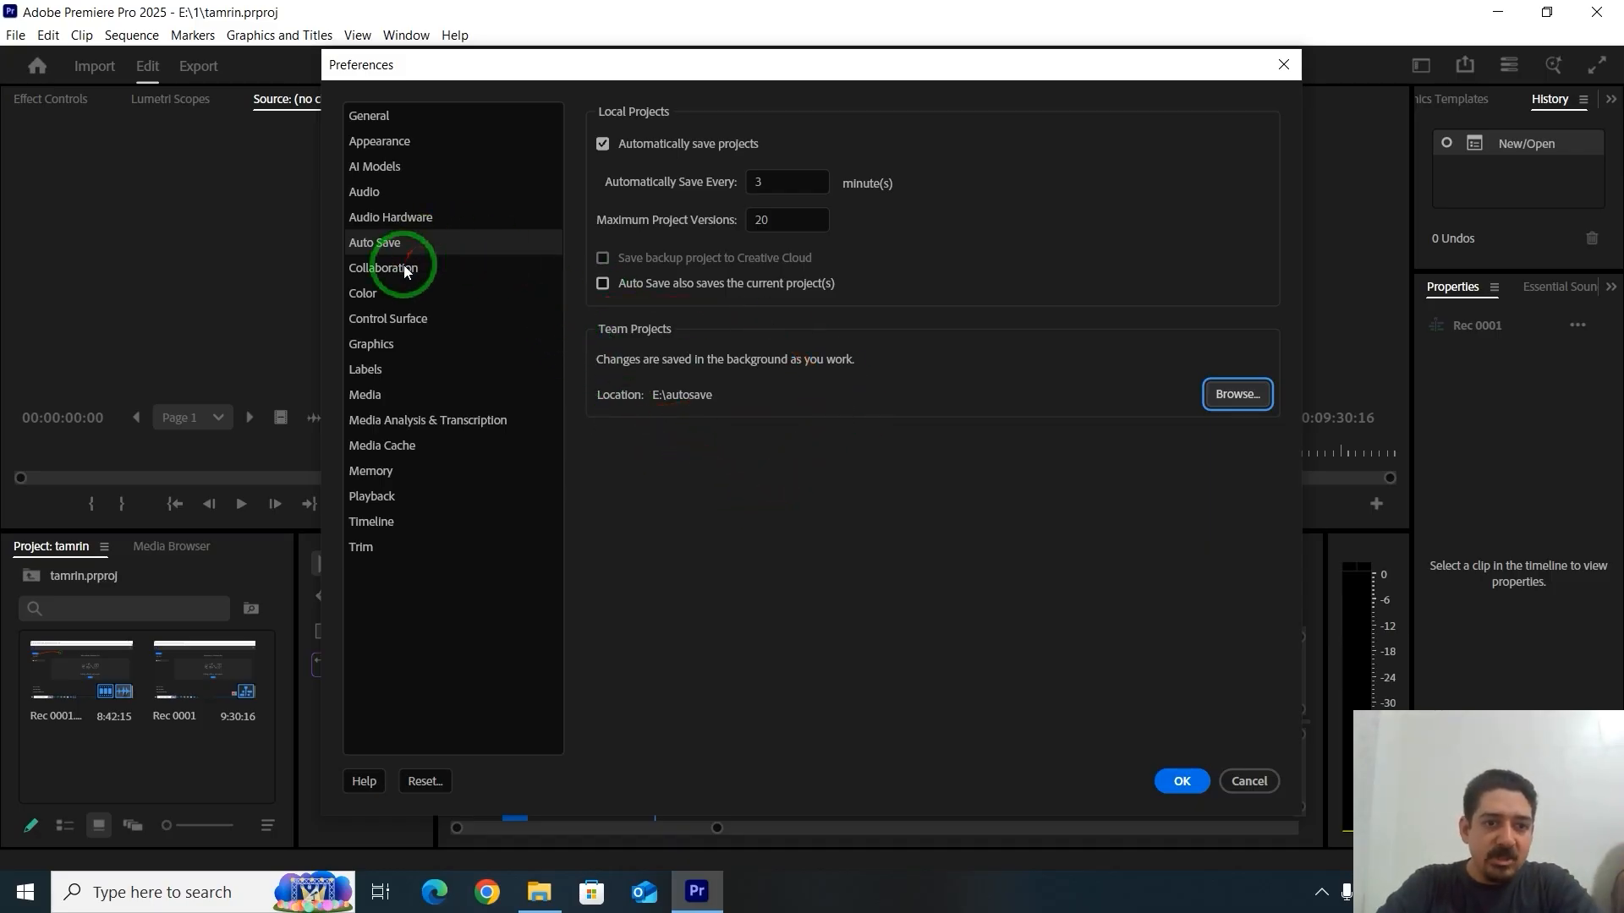
Create a folder named cache on drive E: and set it as the location for the media cache files
left_click(385, 450)
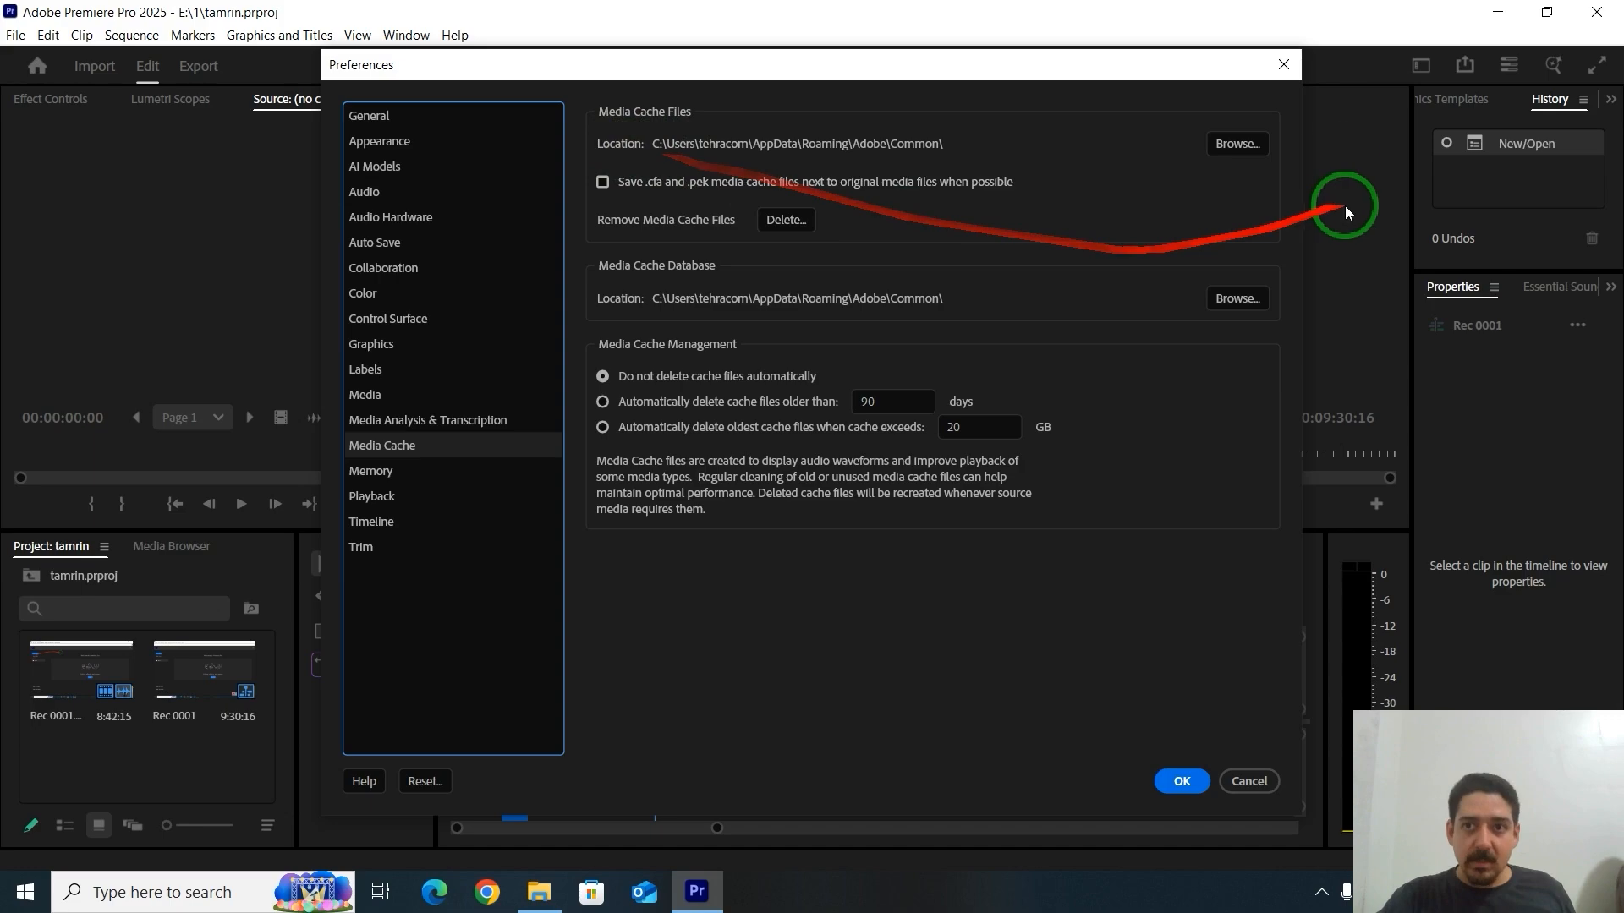
left_click(1262, 144)
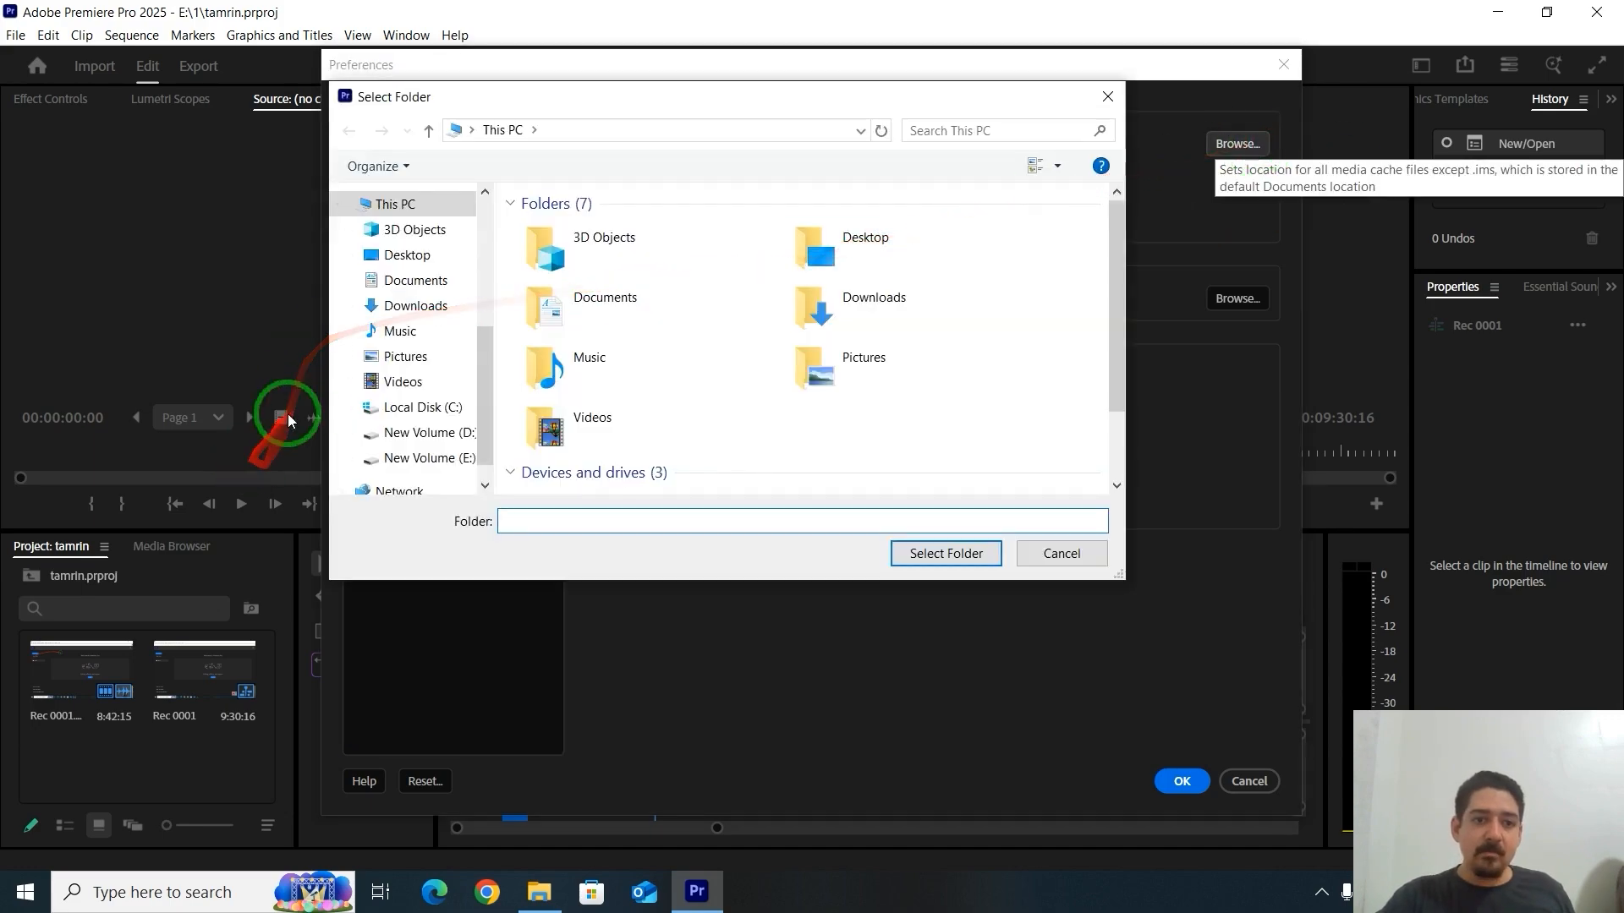
left_click(391, 455)
right_click(626, 269)
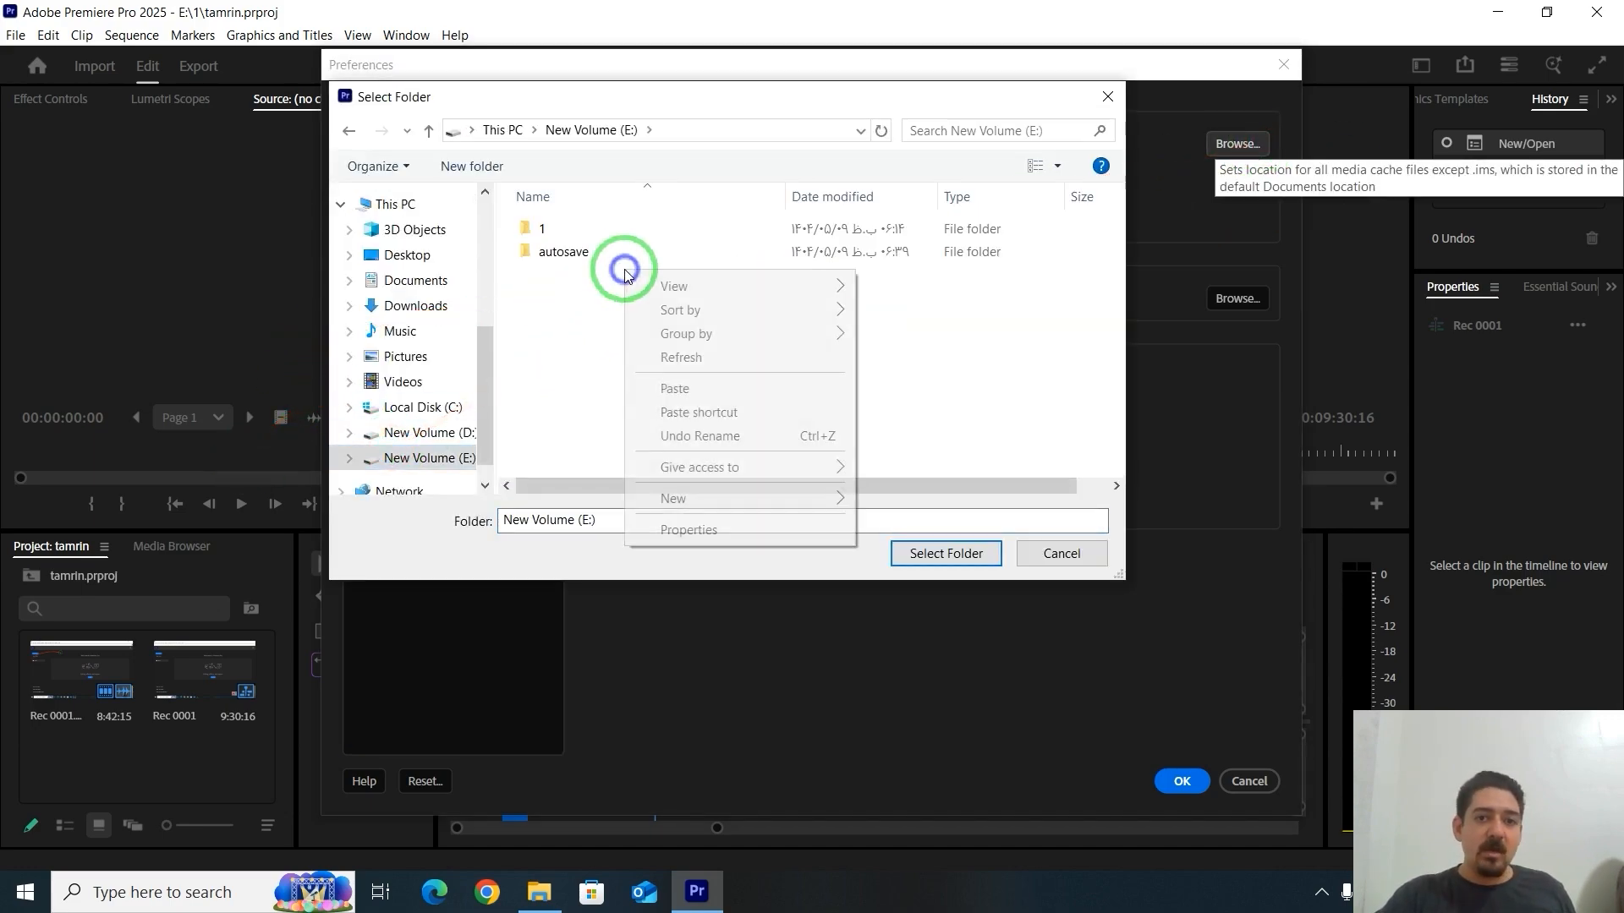
left_click(682, 512)
left_click(877, 503)
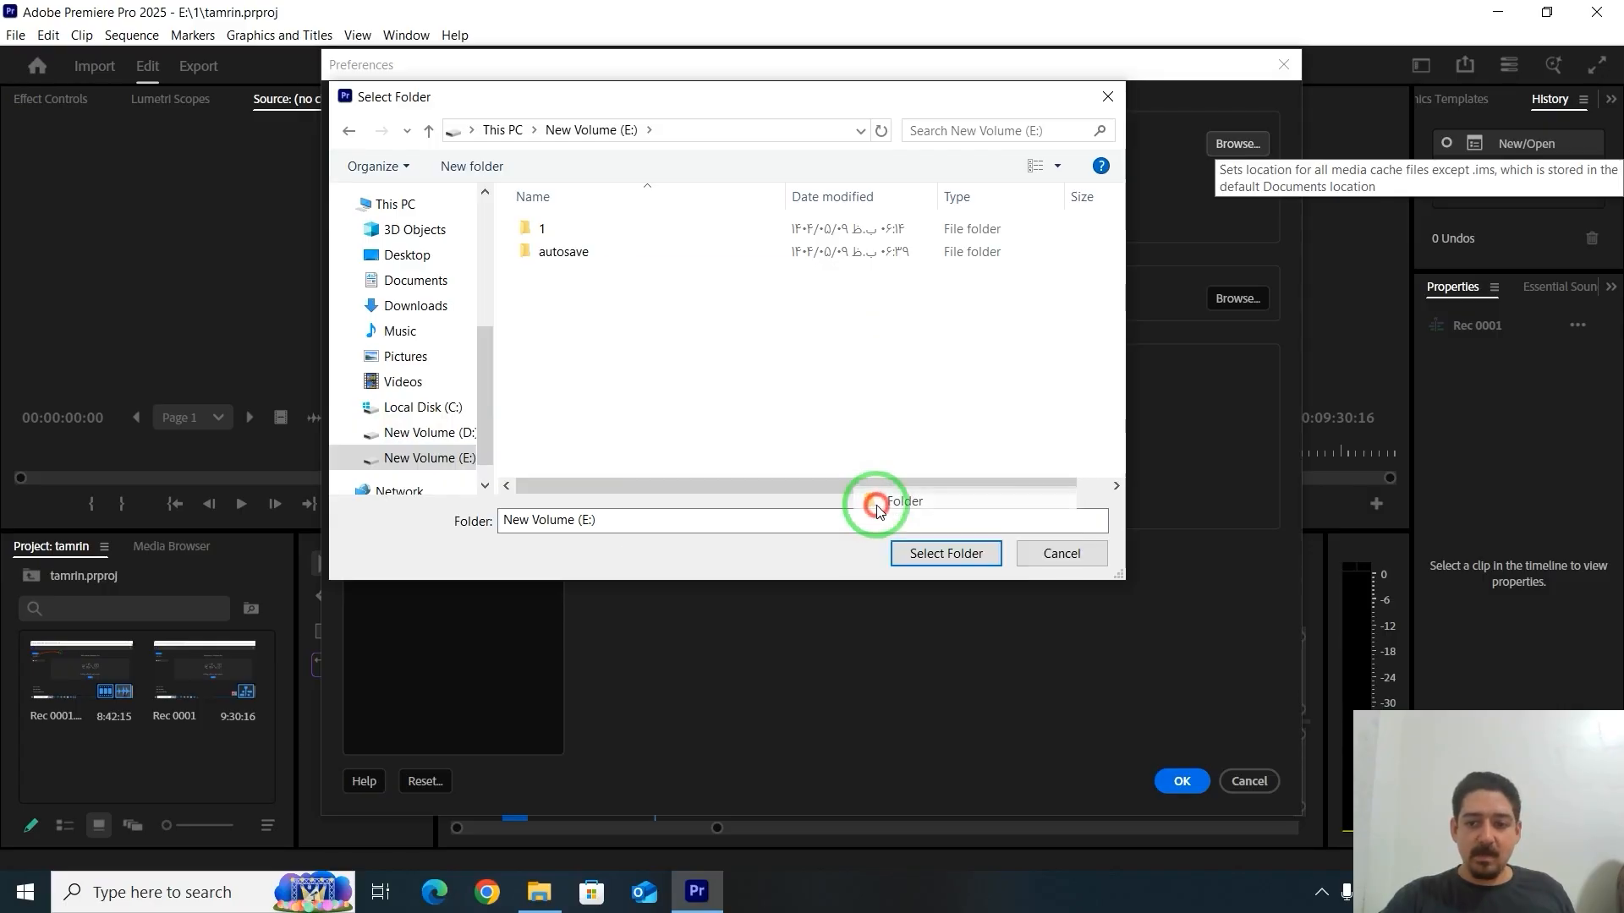
type("cache")
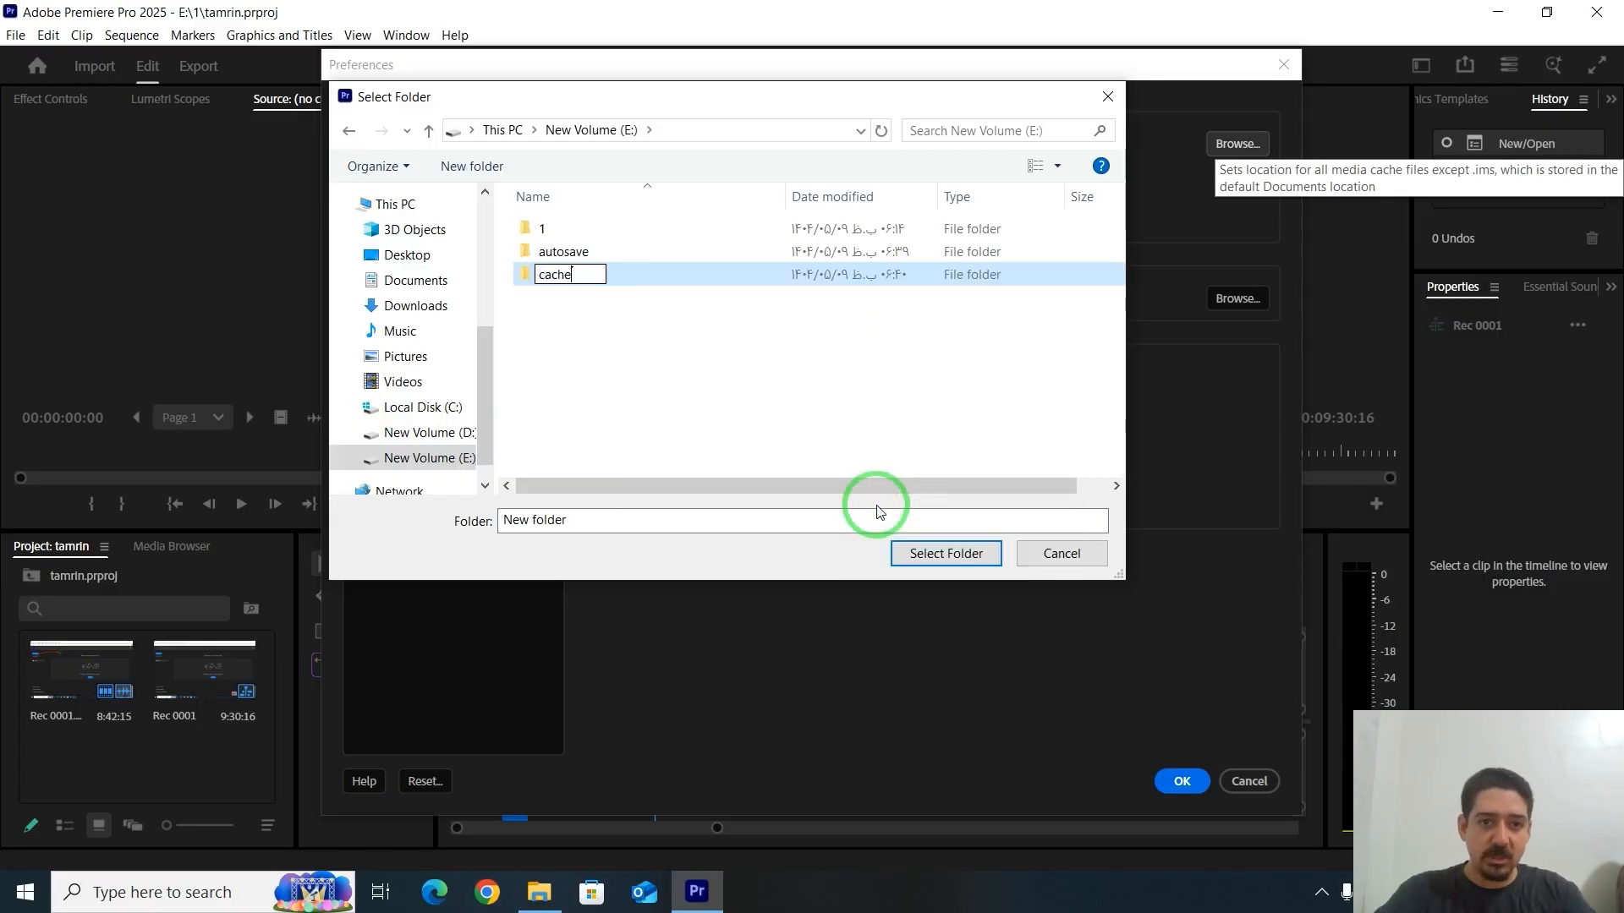
key("Return")
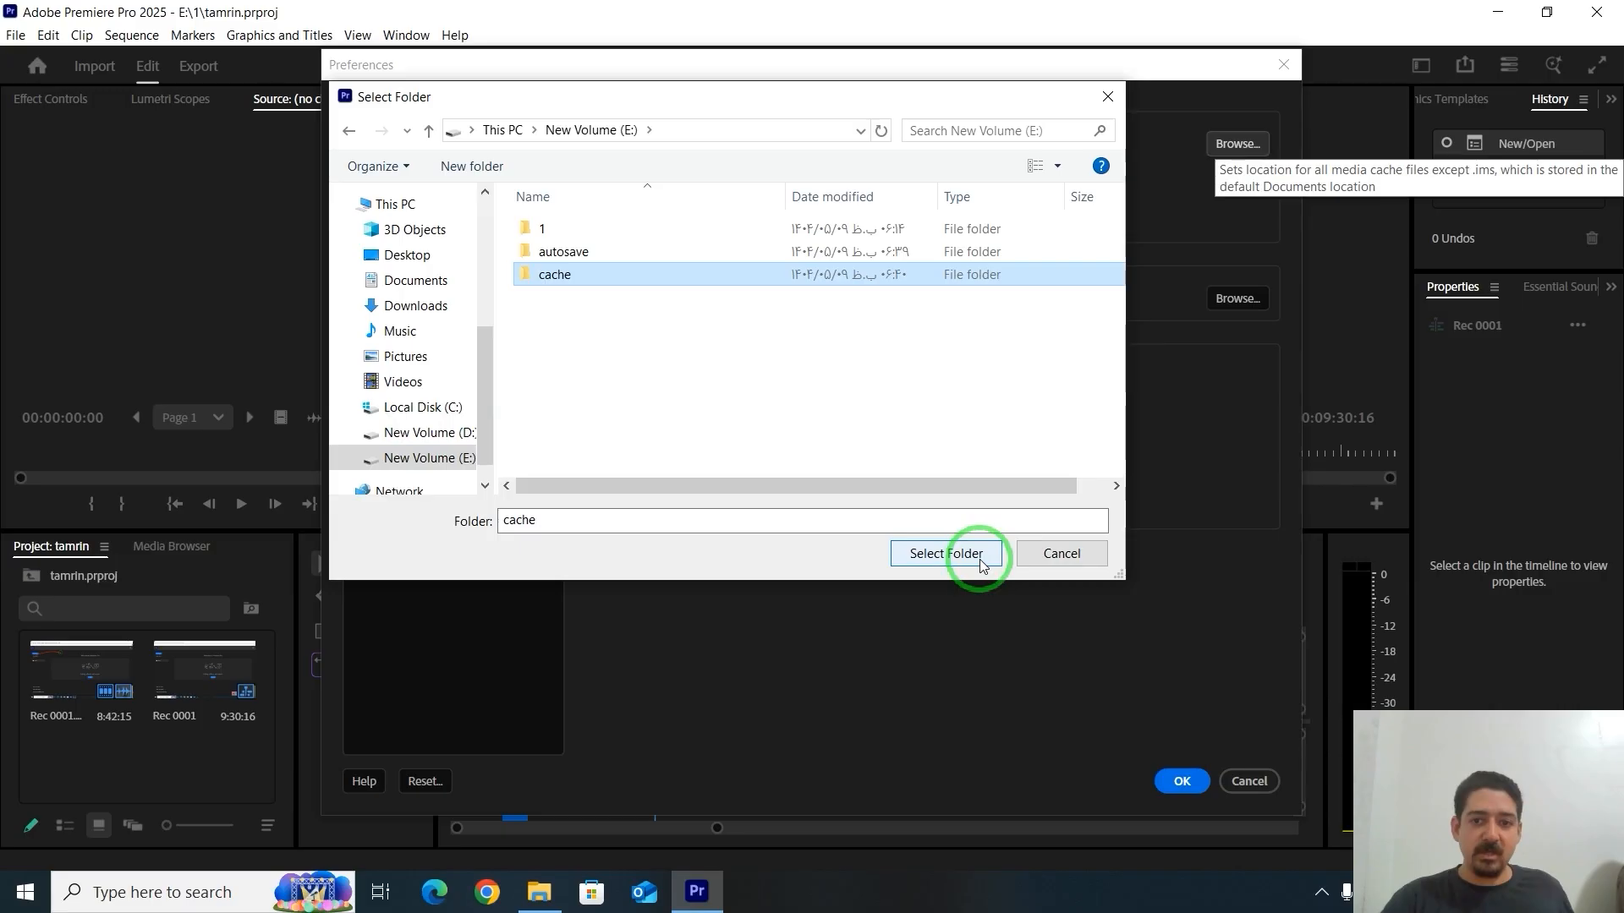
left_click(970, 555)
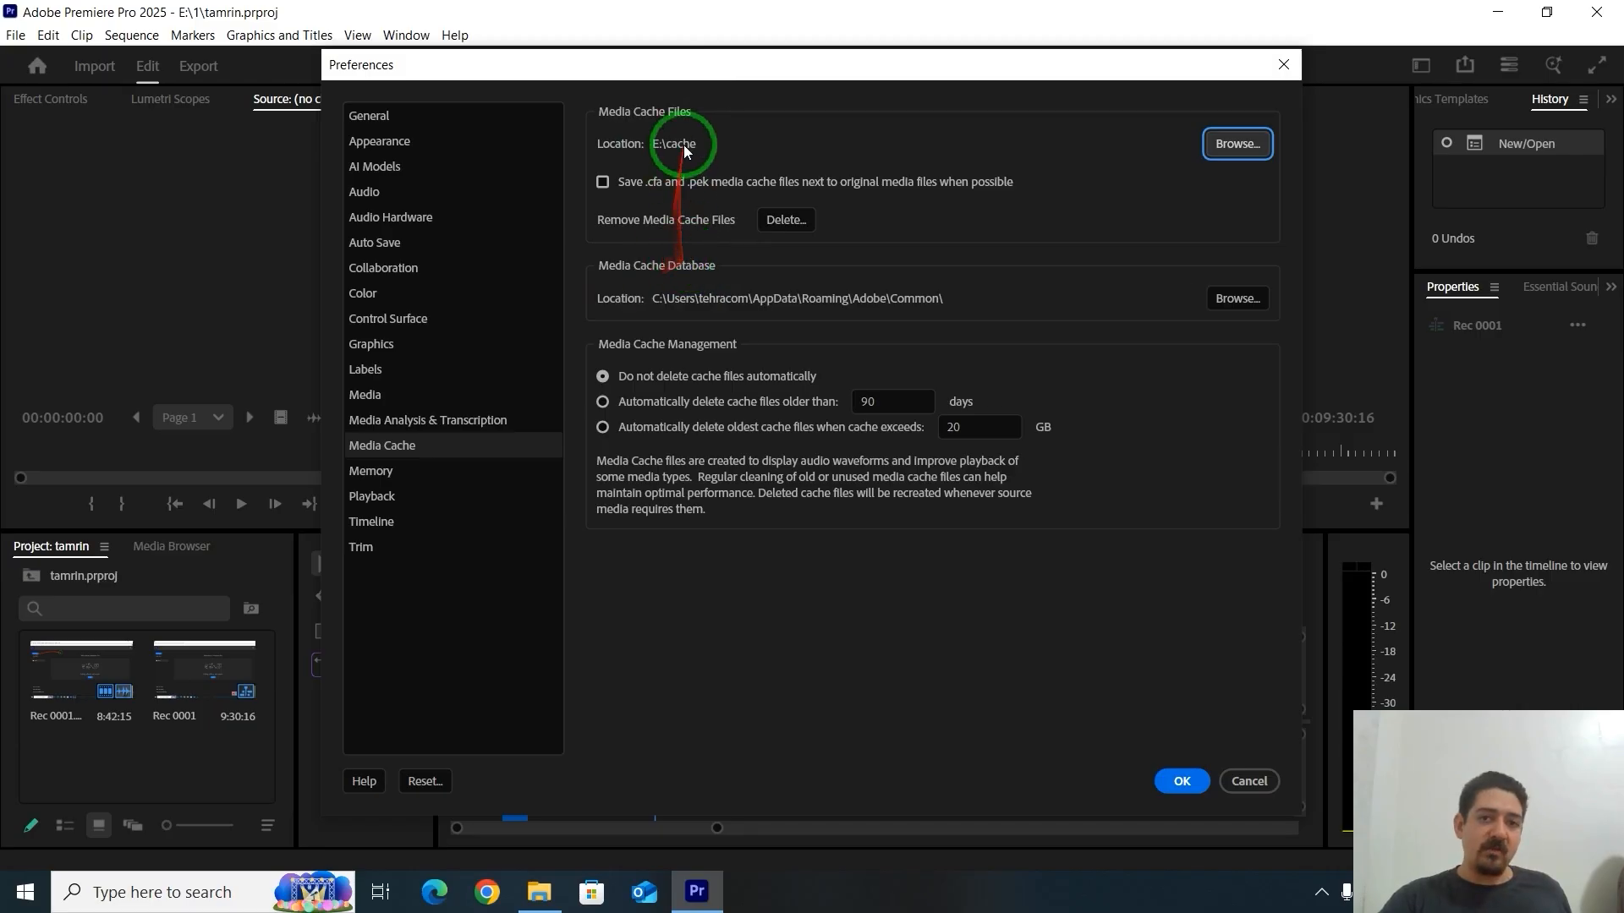
Create a folder named "cashe database" on drive E: and set it as the media cache database location, moving the existing database there
left_click(1239, 300)
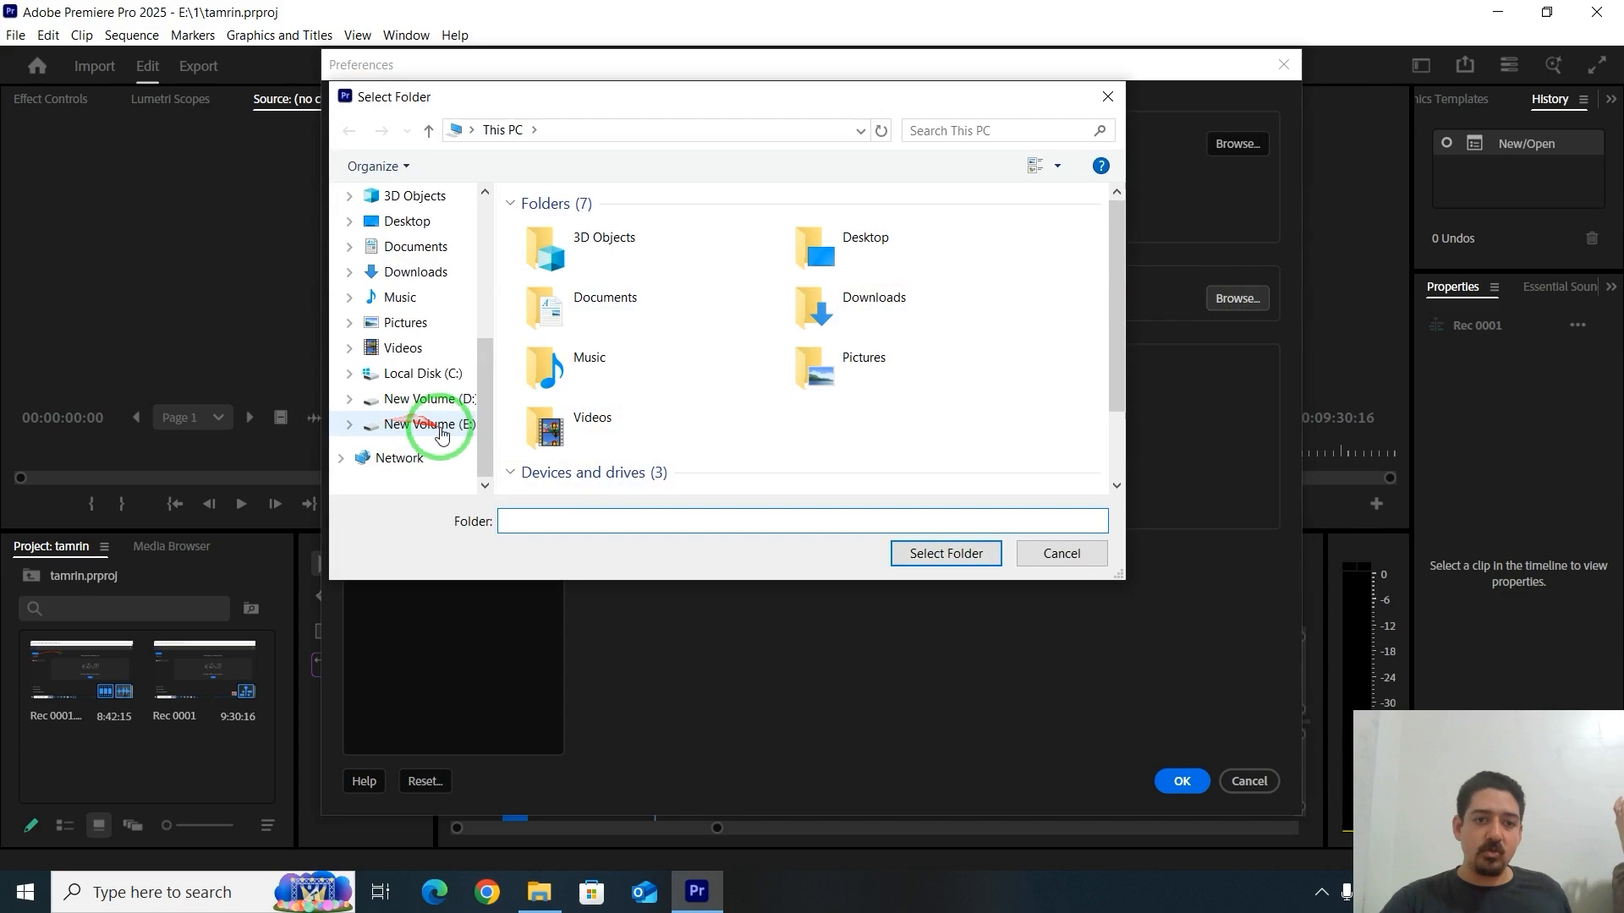
left_click(441, 431)
right_click(603, 318)
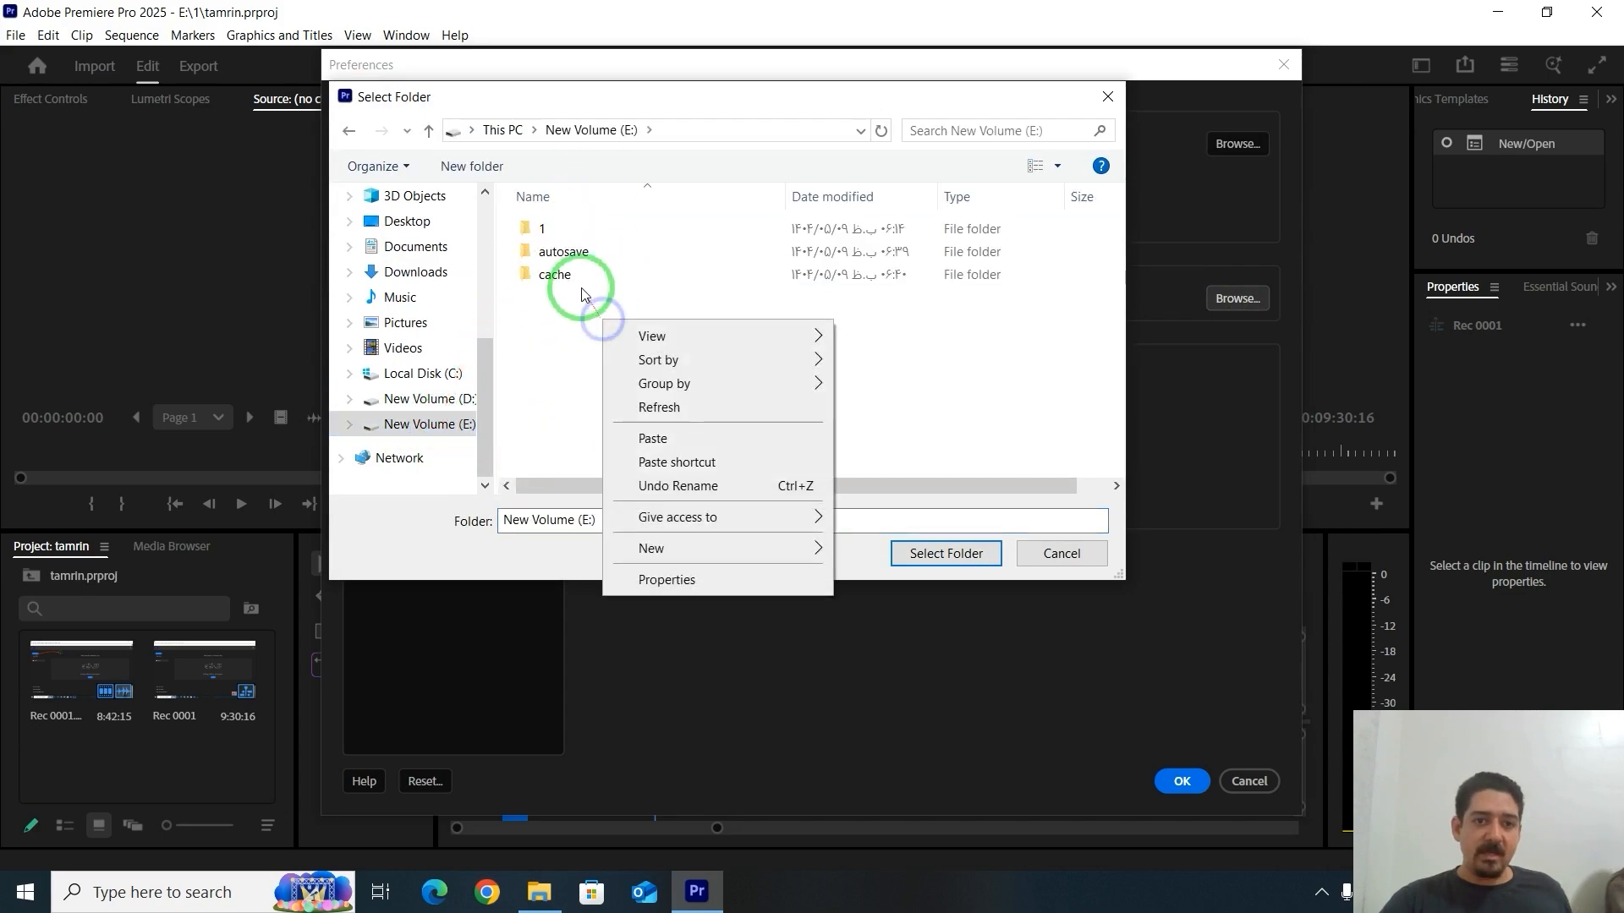
mouse_move(672, 549)
left_click(908, 554)
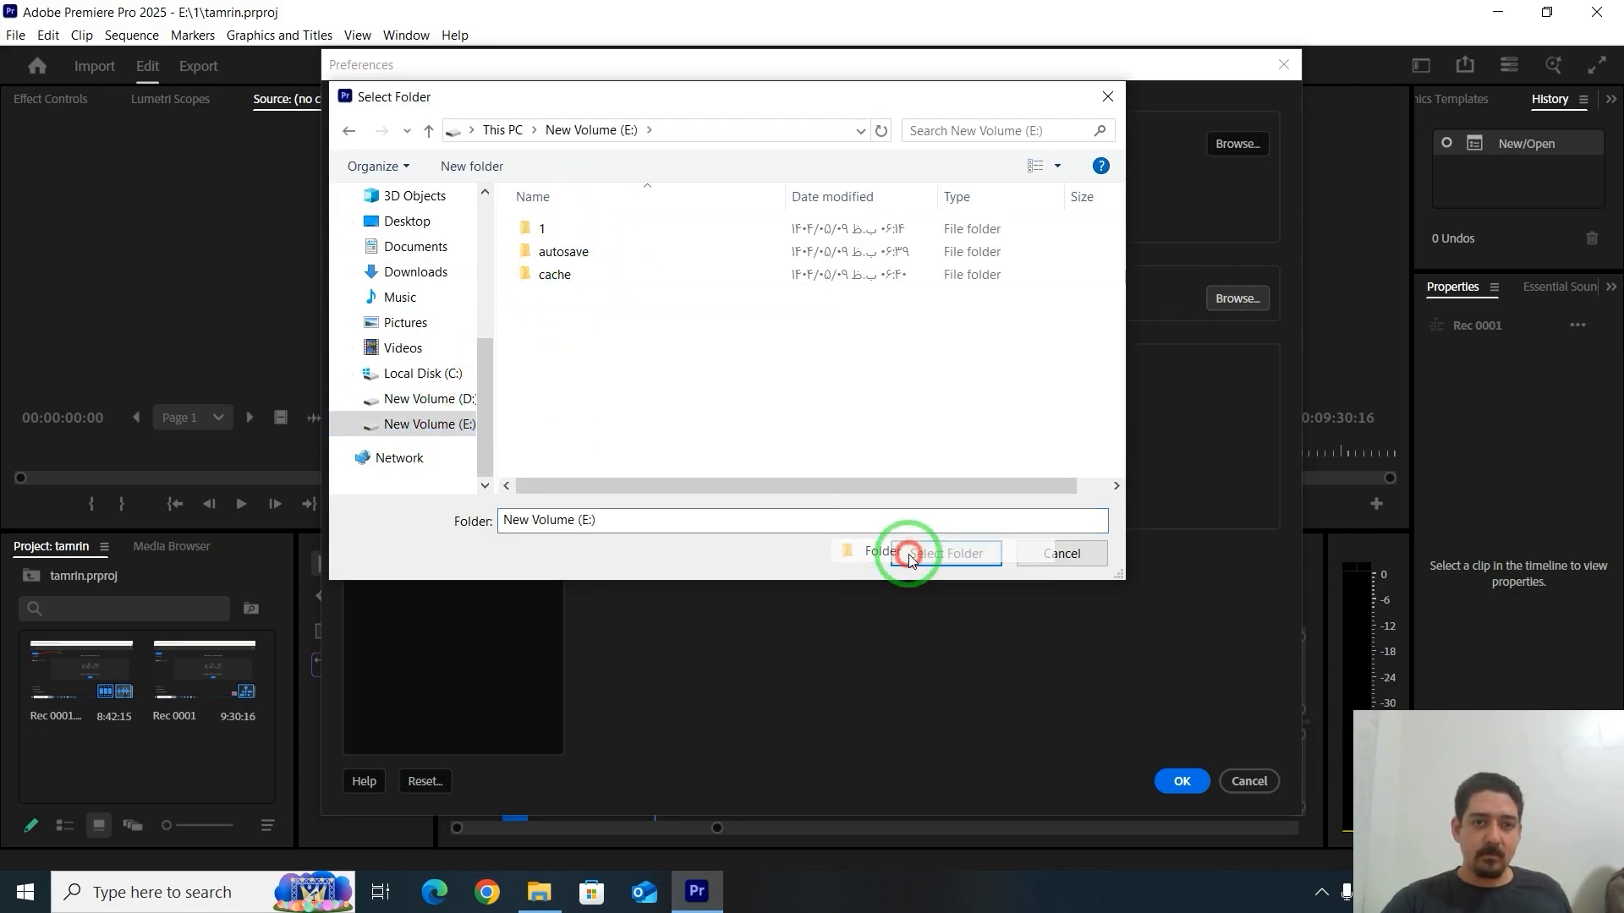
type("cashe database")
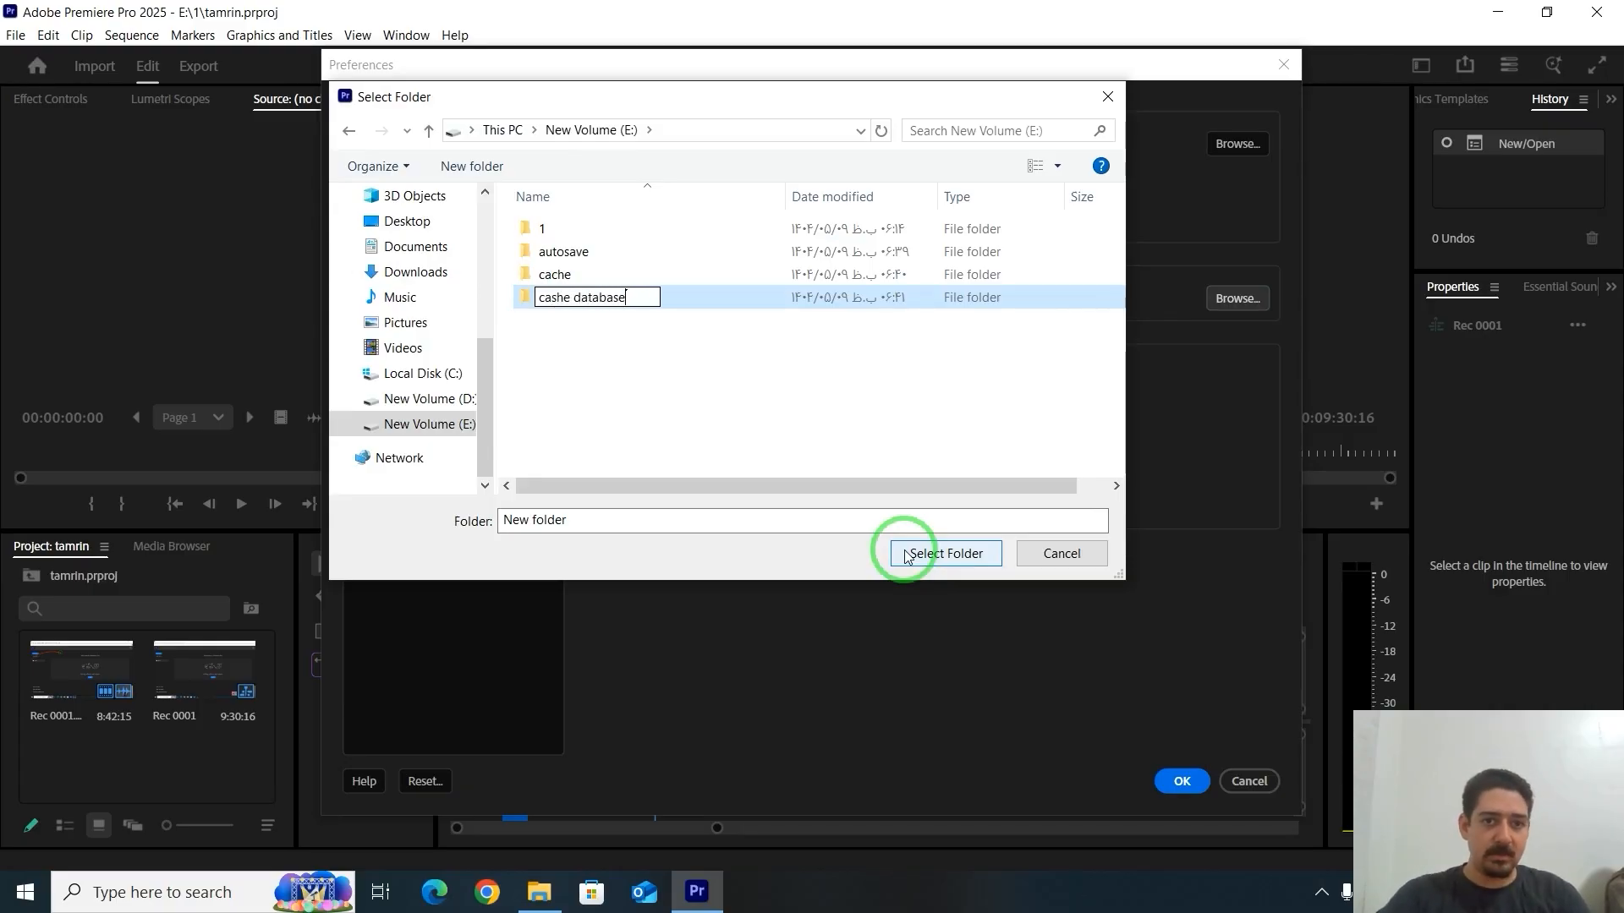
left_click(931, 562)
left_click(933, 561)
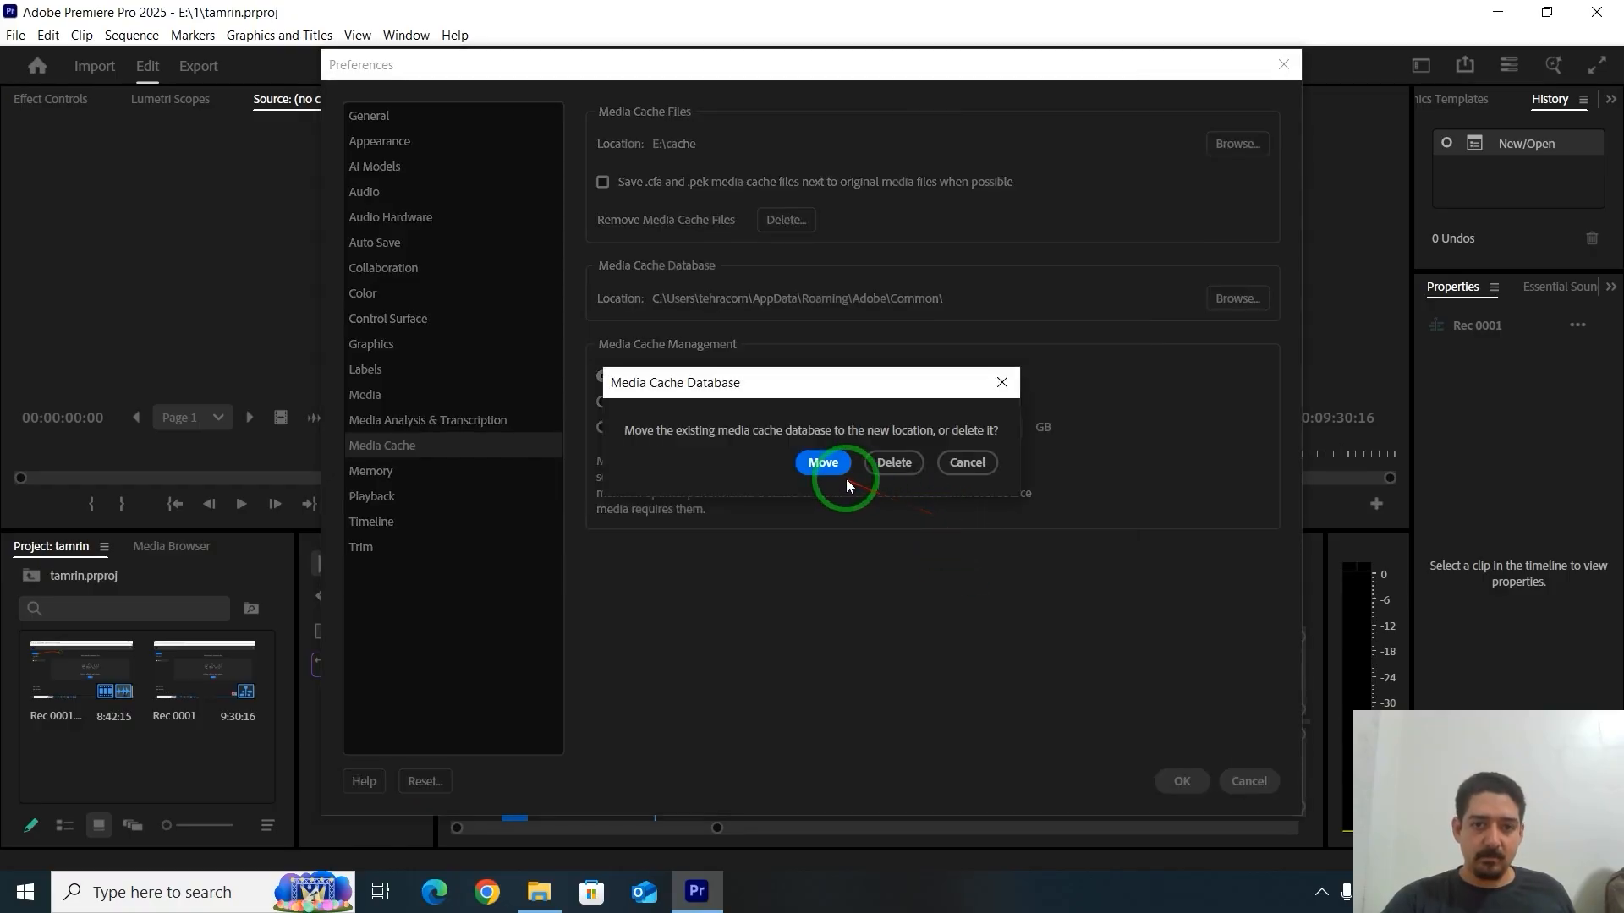
left_click(824, 465)
left_click(604, 309)
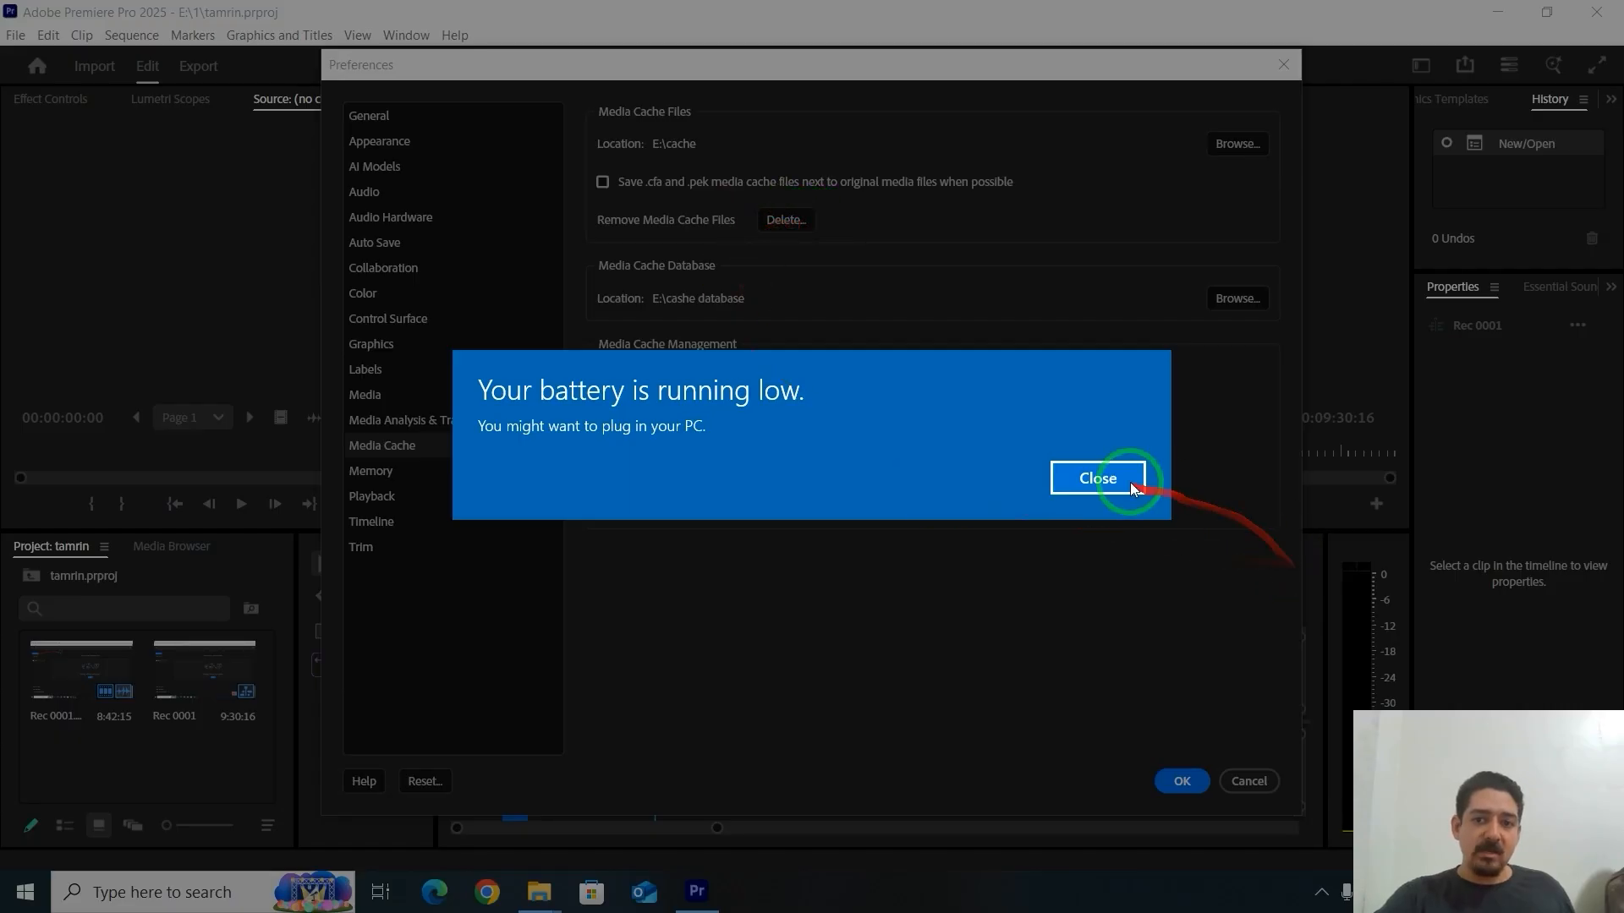
left_click(1097, 478)
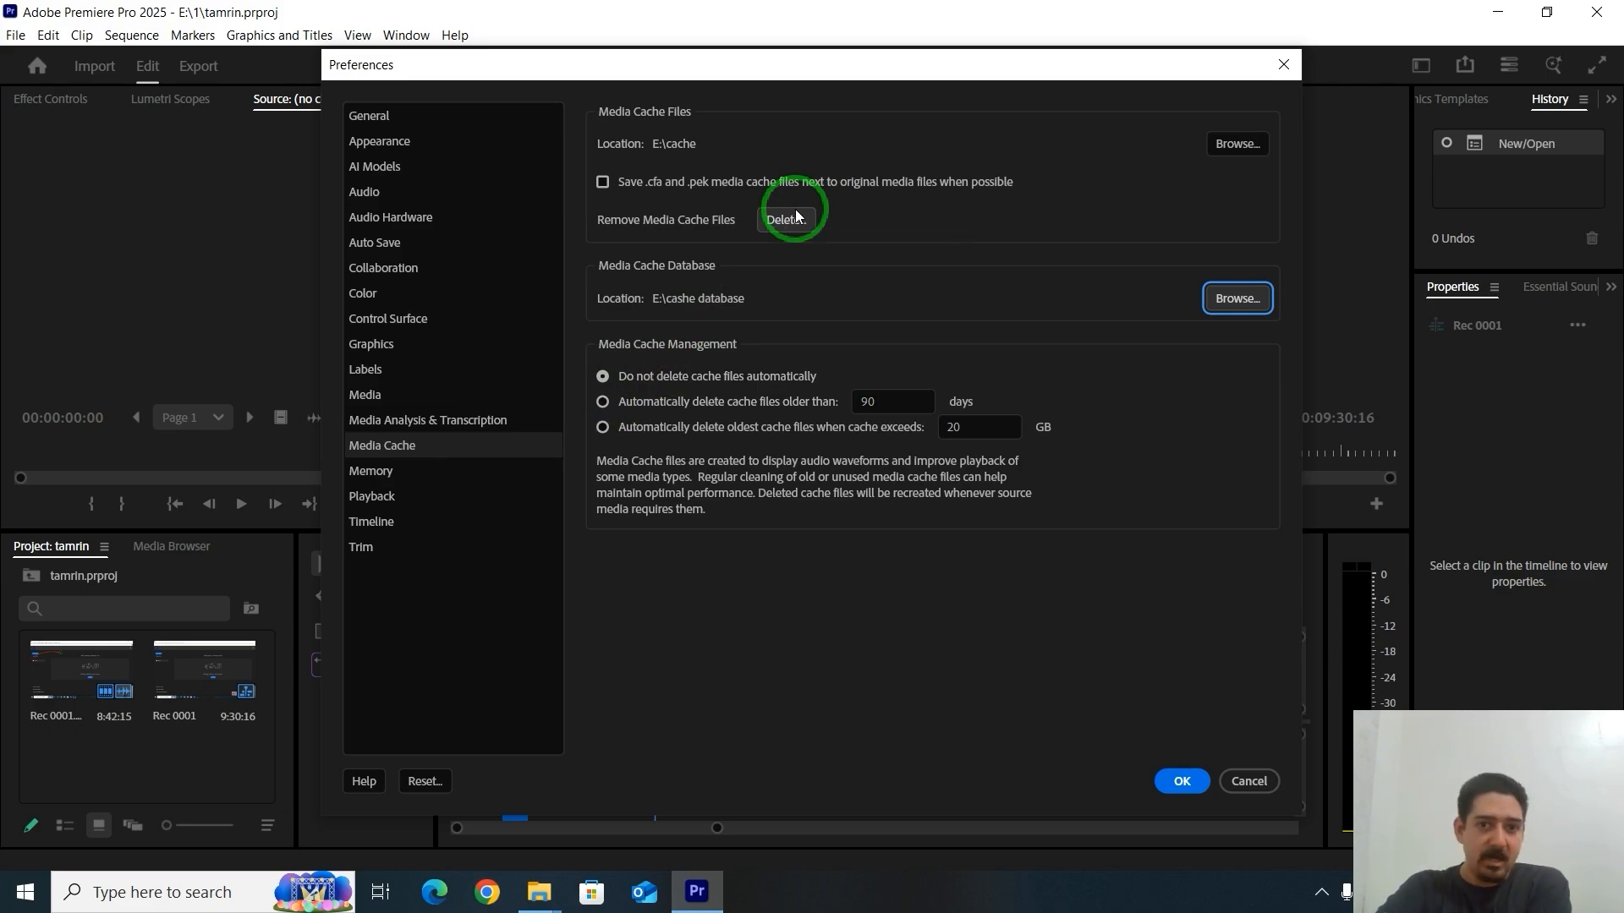
Set media cache management to automatically delete cache files older than 14 days
left_click(646, 401)
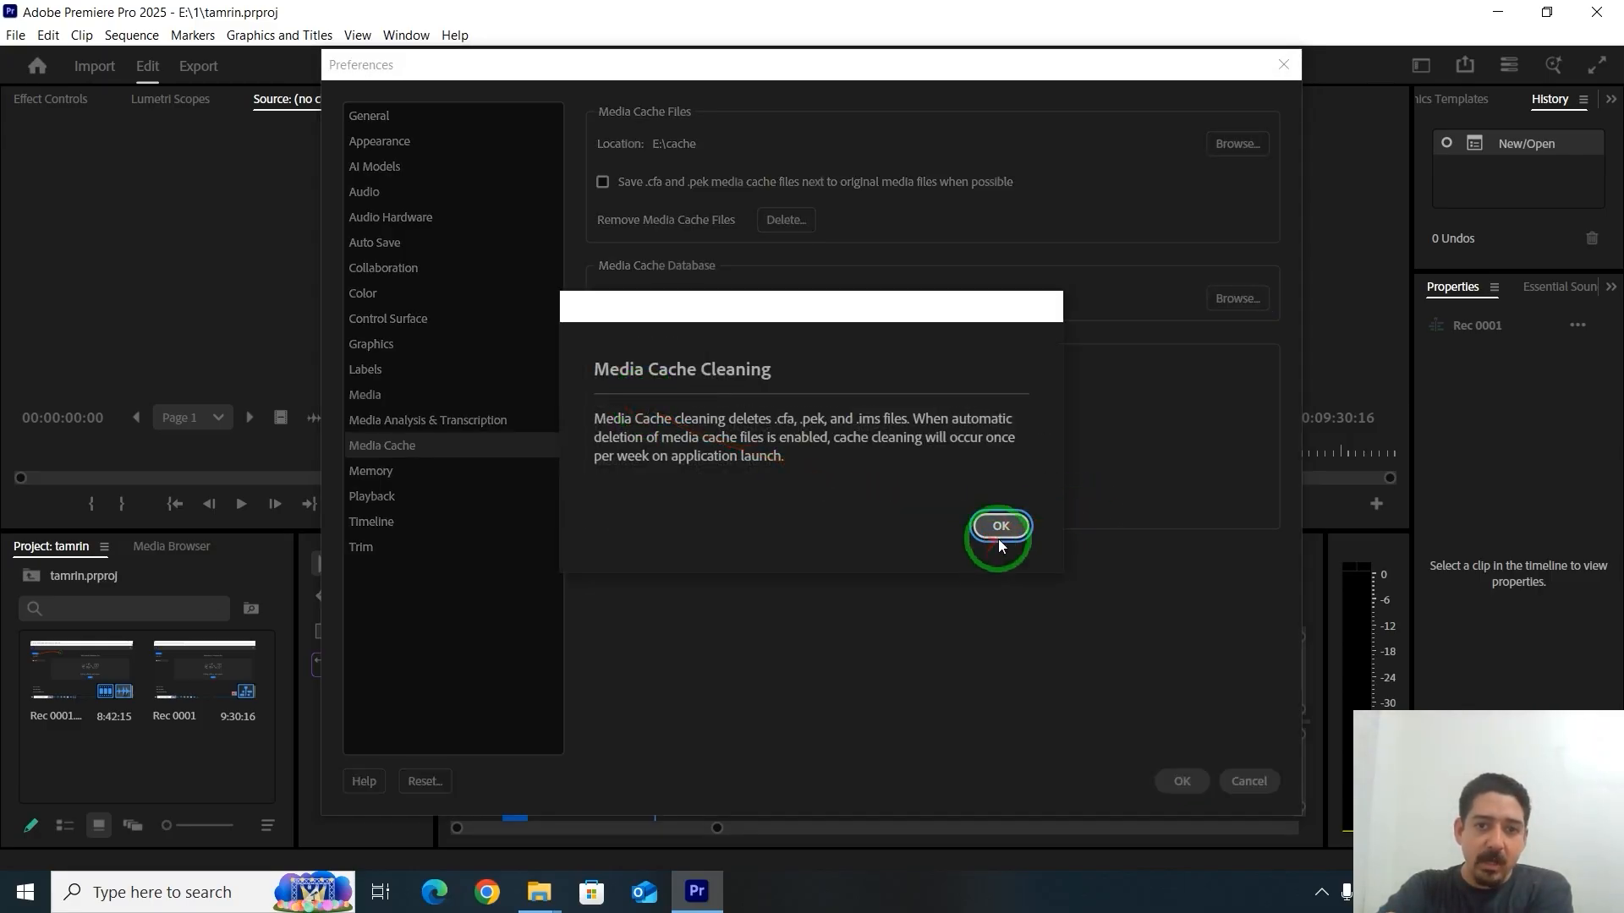
left_click(1000, 526)
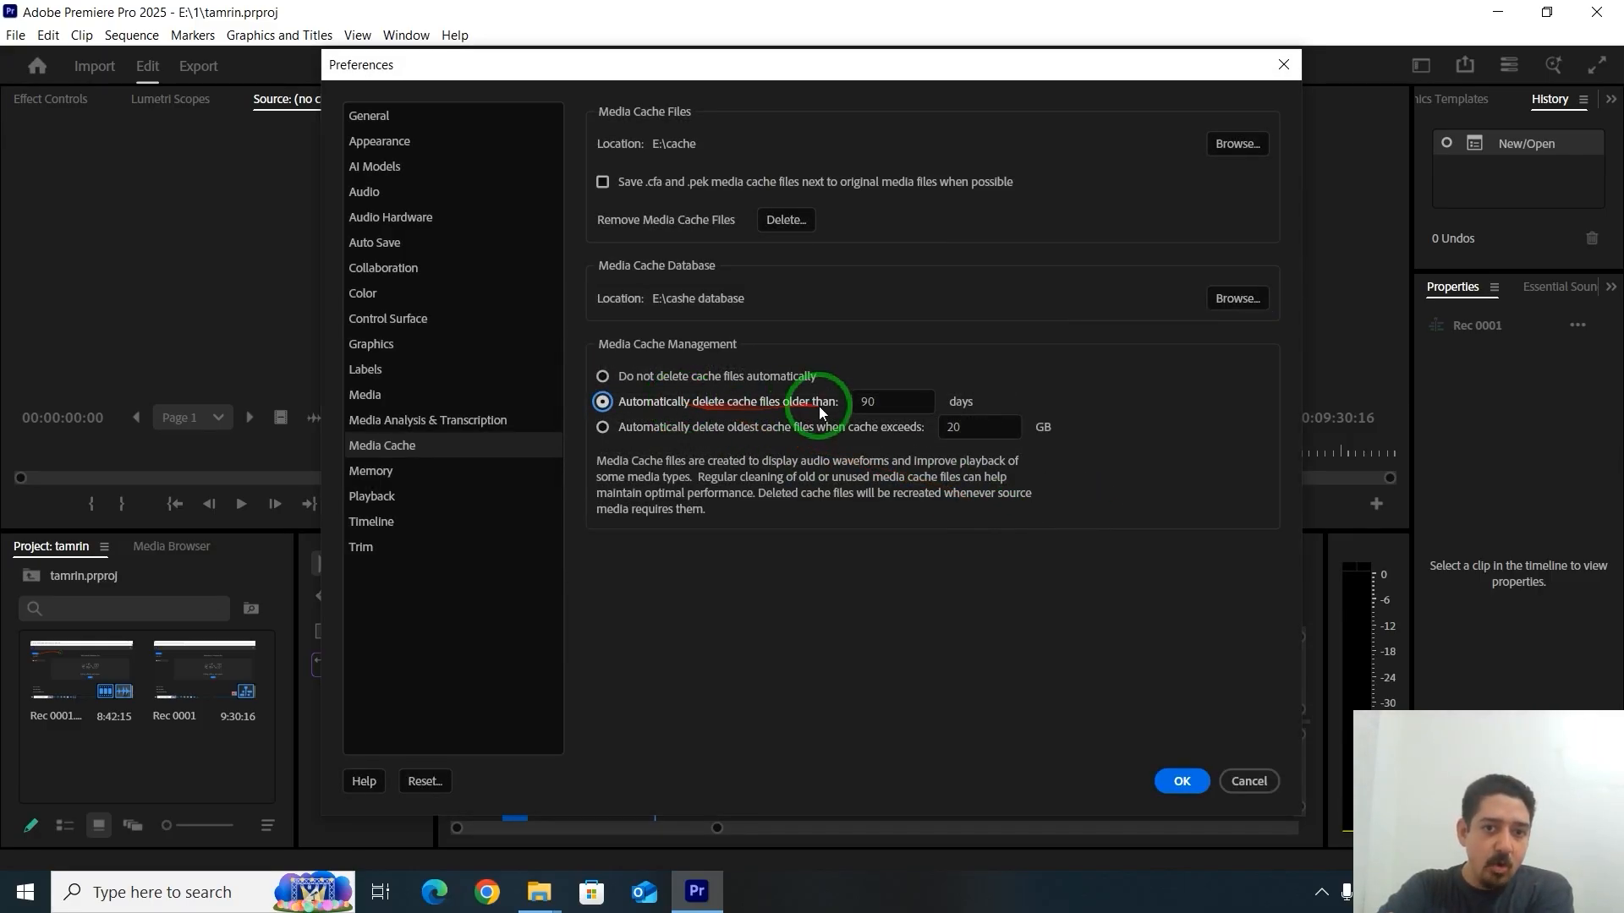
left_click(871, 402)
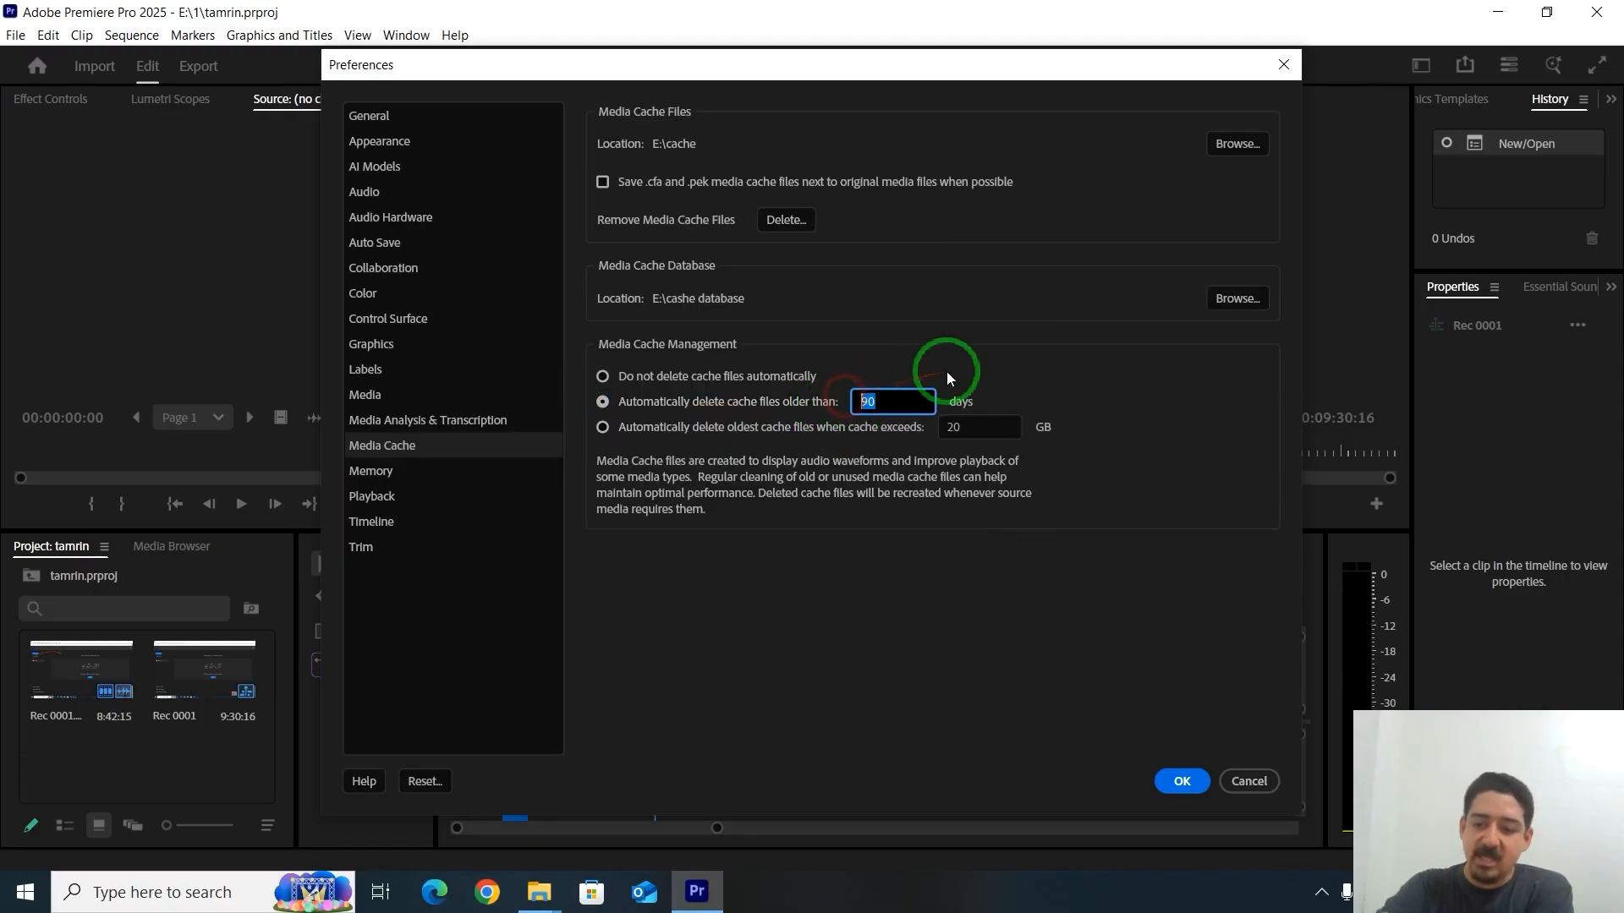
type("14")
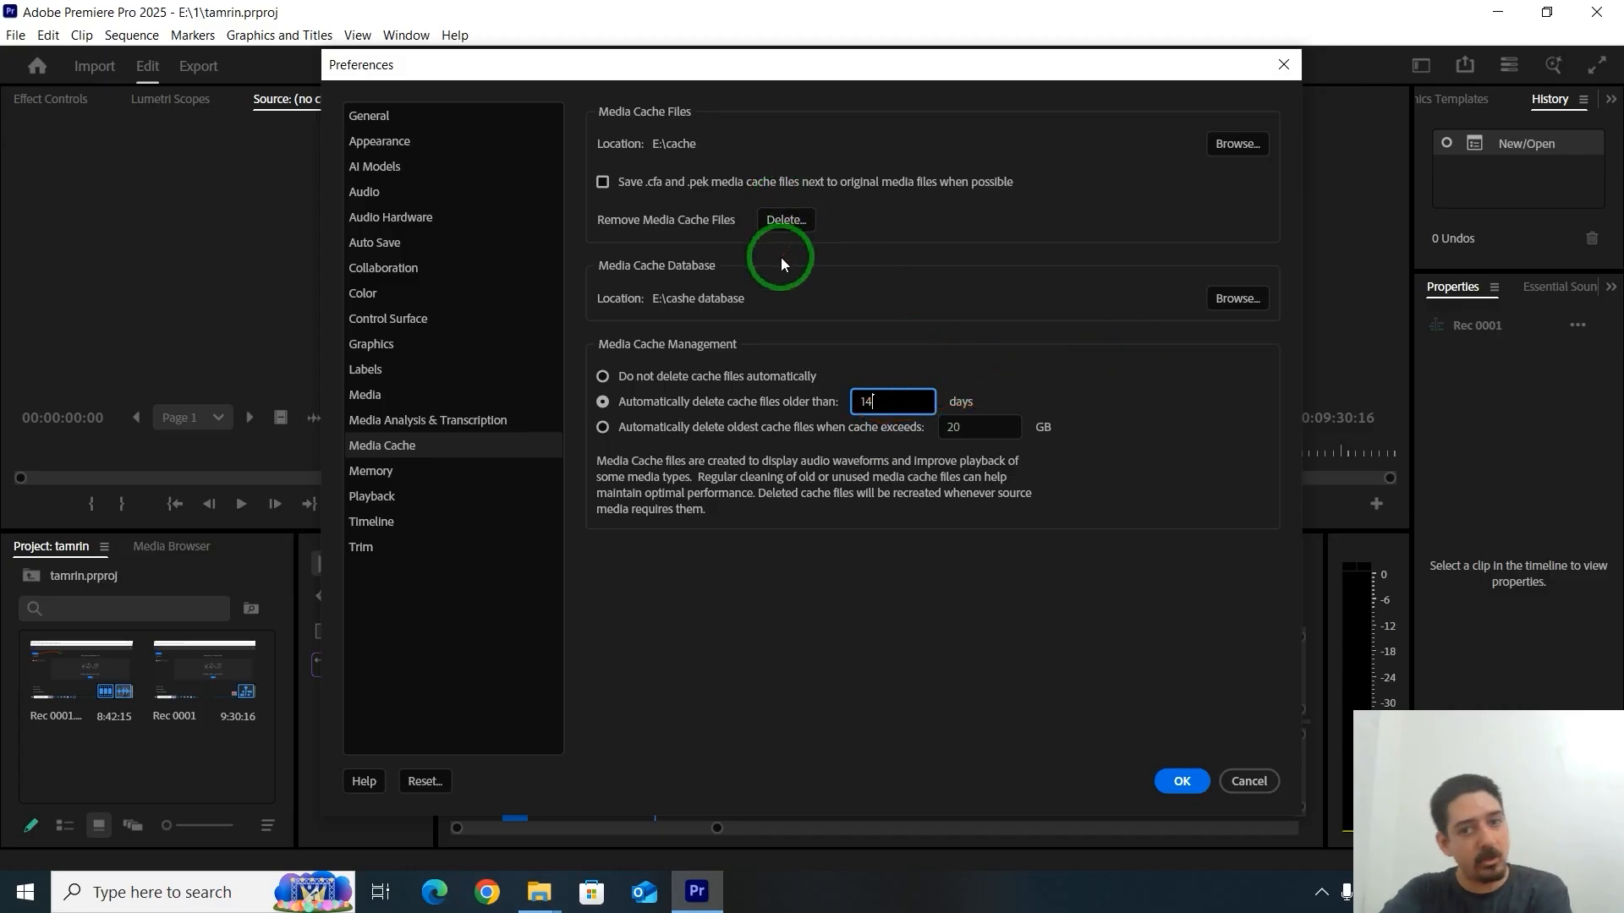
Set media cache management to automatically delete the oldest cache files when the cache exceeds 10 GB
left_click(604, 427)
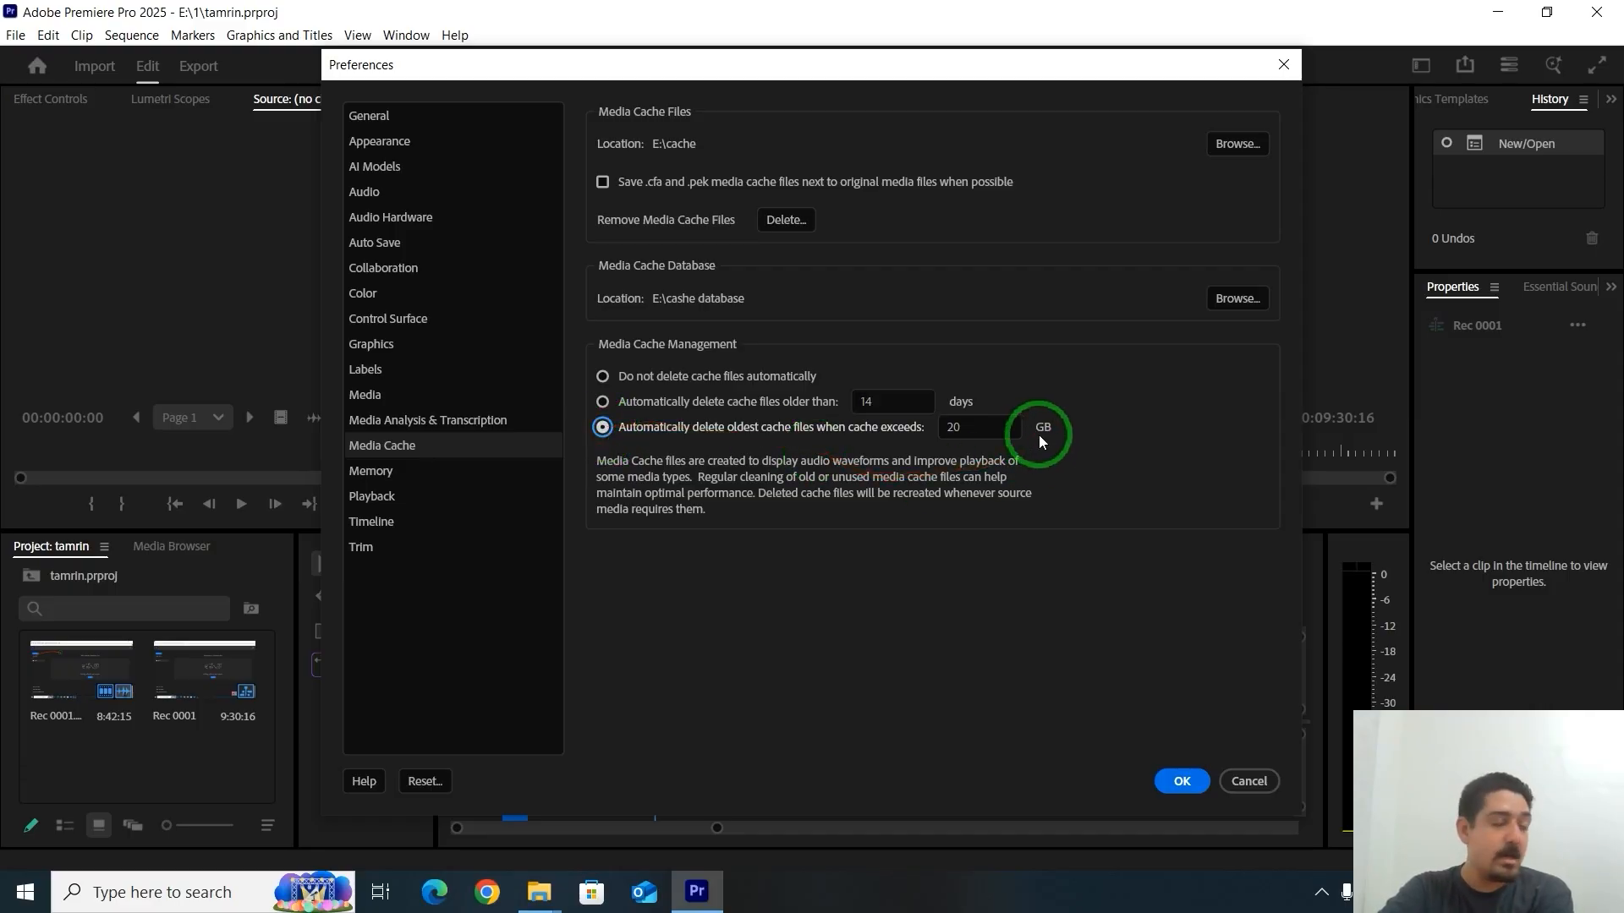
double_click(955, 427)
type("10")
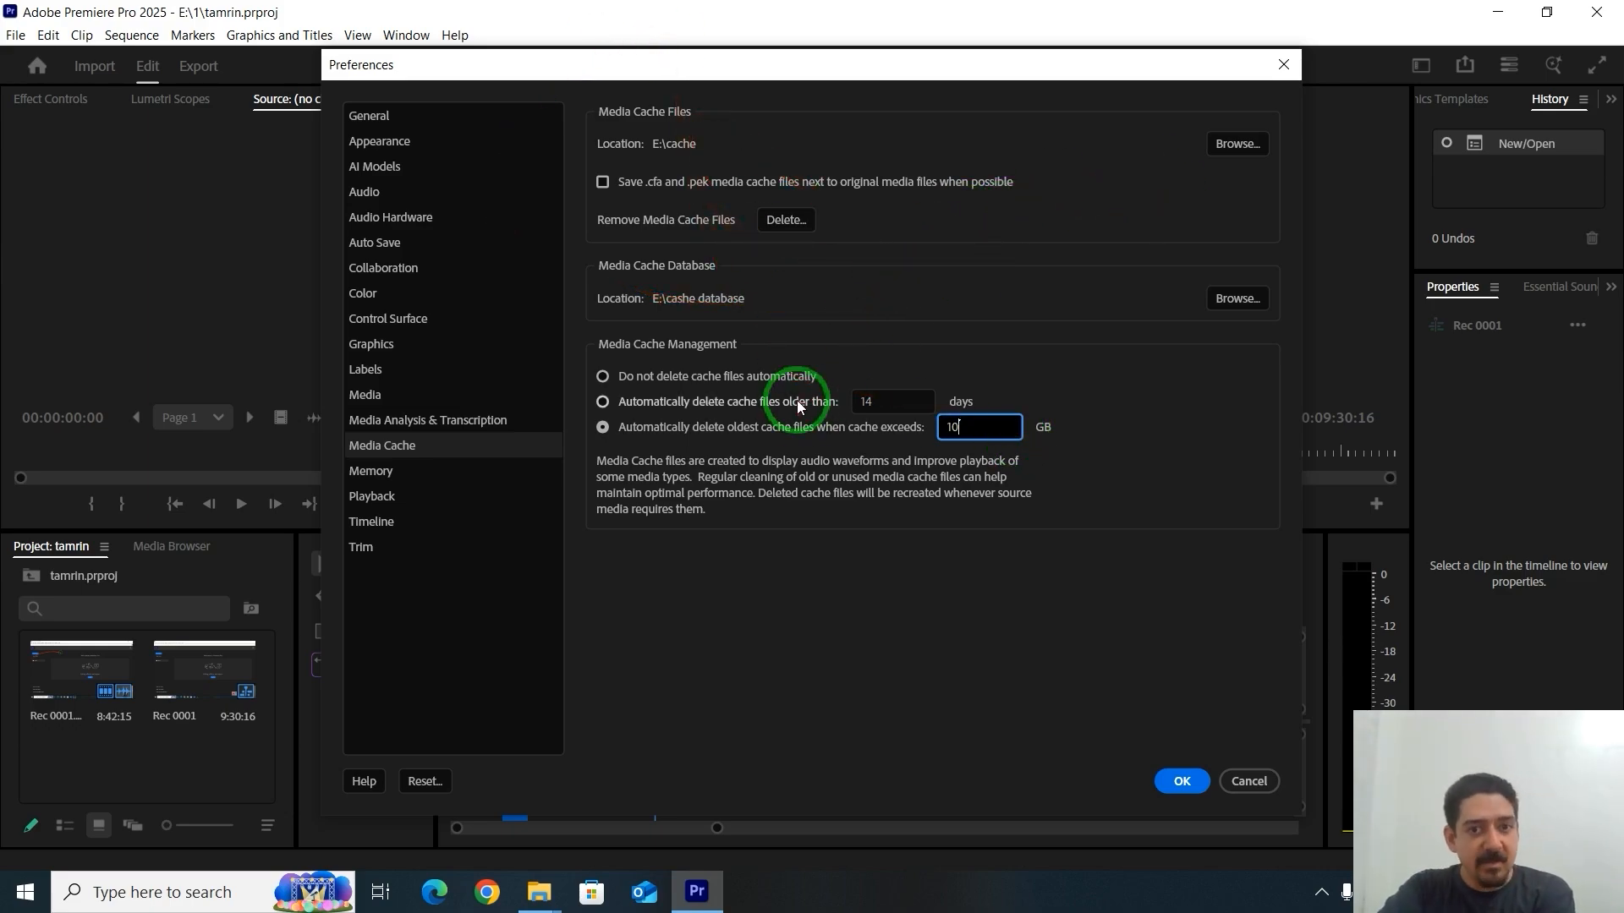
Switch media cache management to the option that does not delete cache files automatically
left_click(683, 375)
mouse_move(688, 217)
left_mouse_down()
mouse_move(621, 572)
mouse_move(678, 242)
mouse_move(258, 572)
left_mouse_up()
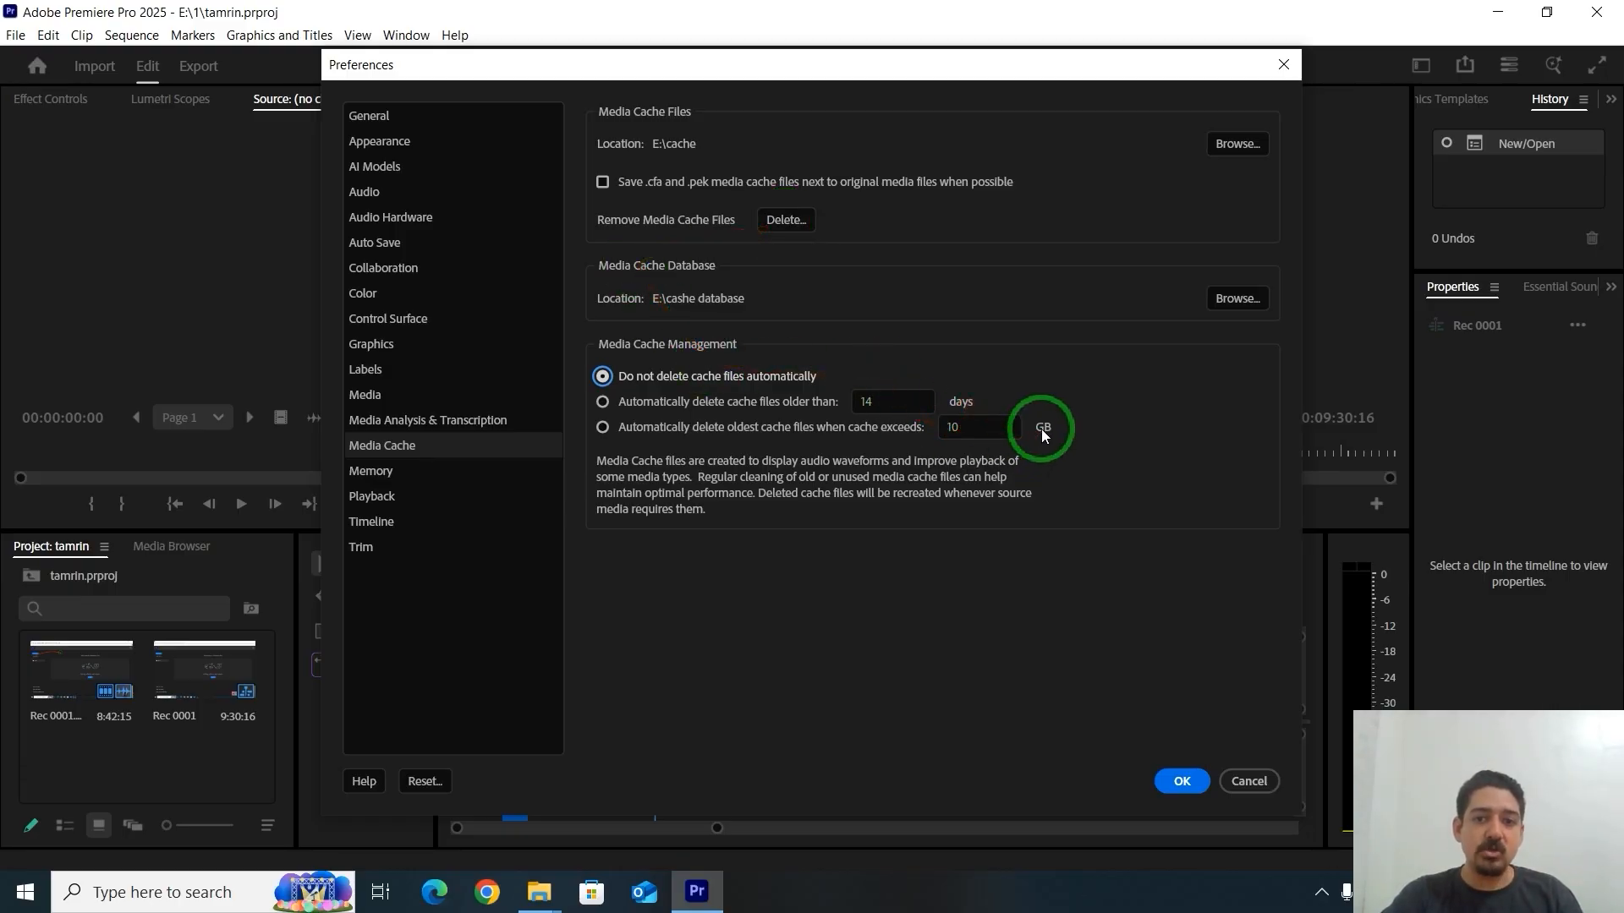
mouse_move(1013, 403)
left_mouse_down()
mouse_move(761, 252)
mouse_move(801, 247)
mouse_move(444, 219)
left_mouse_up()
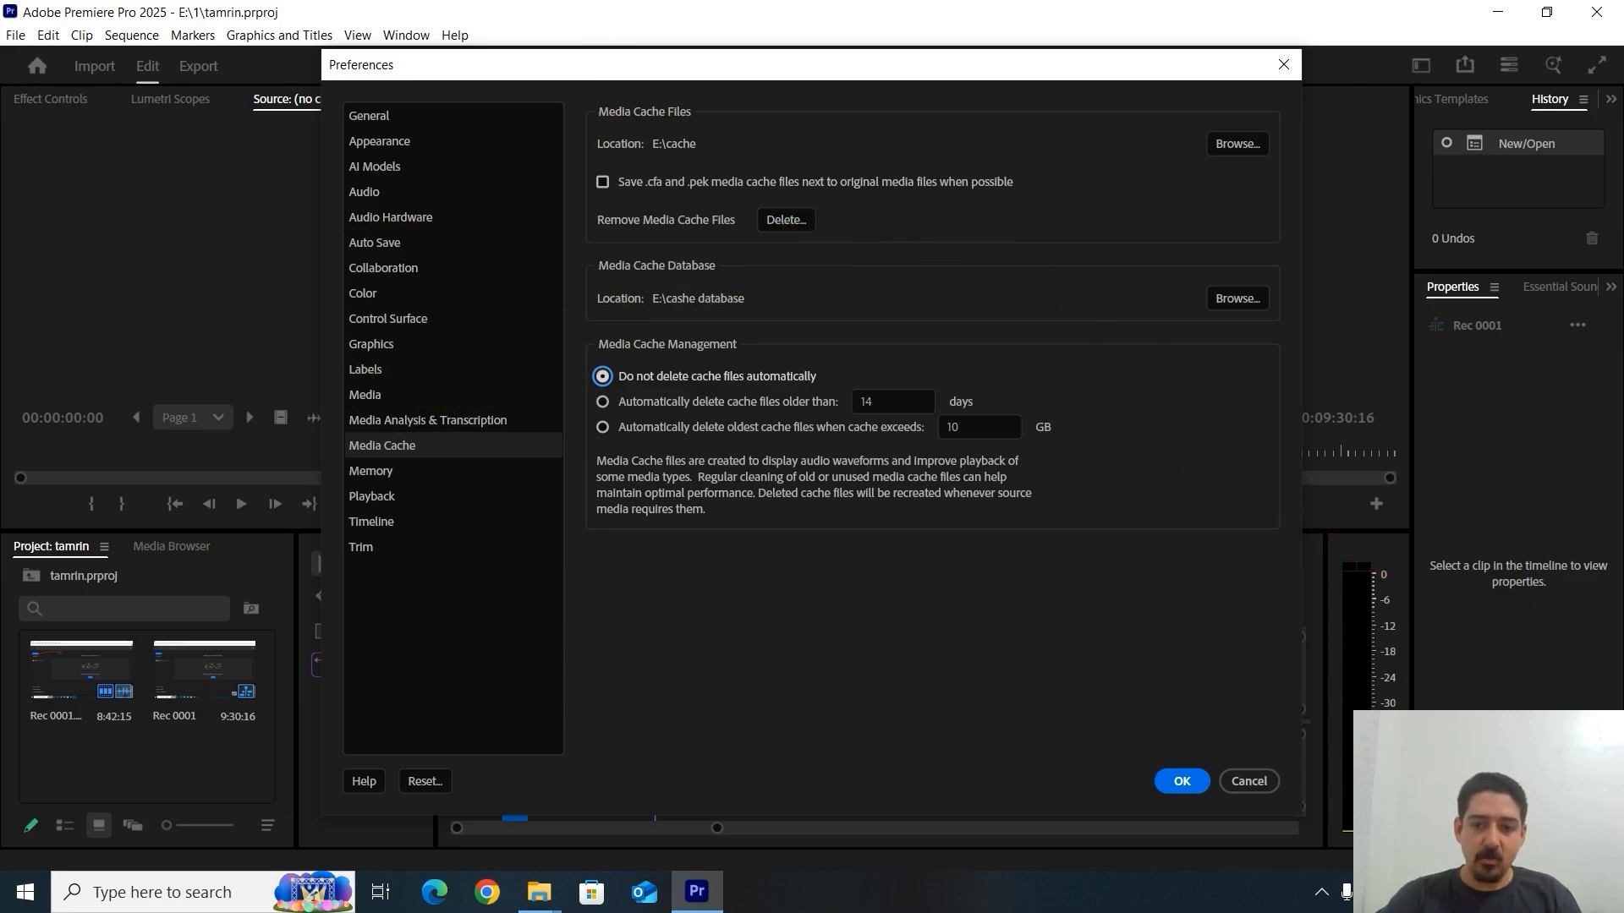
left_click(1321, 893)
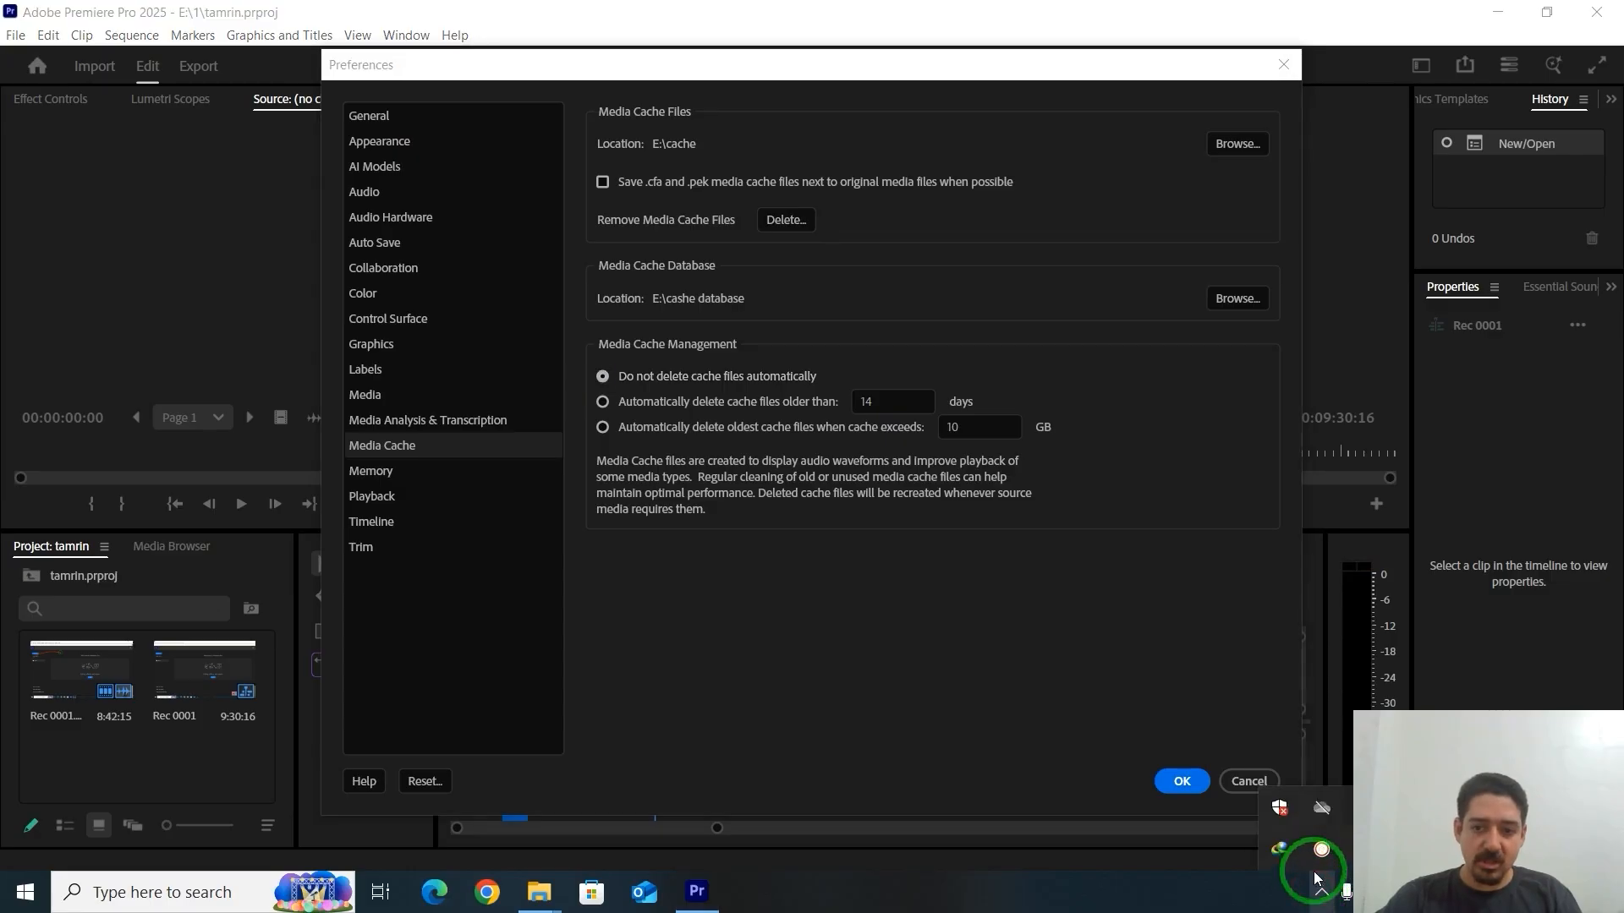
right_click(1321, 853)
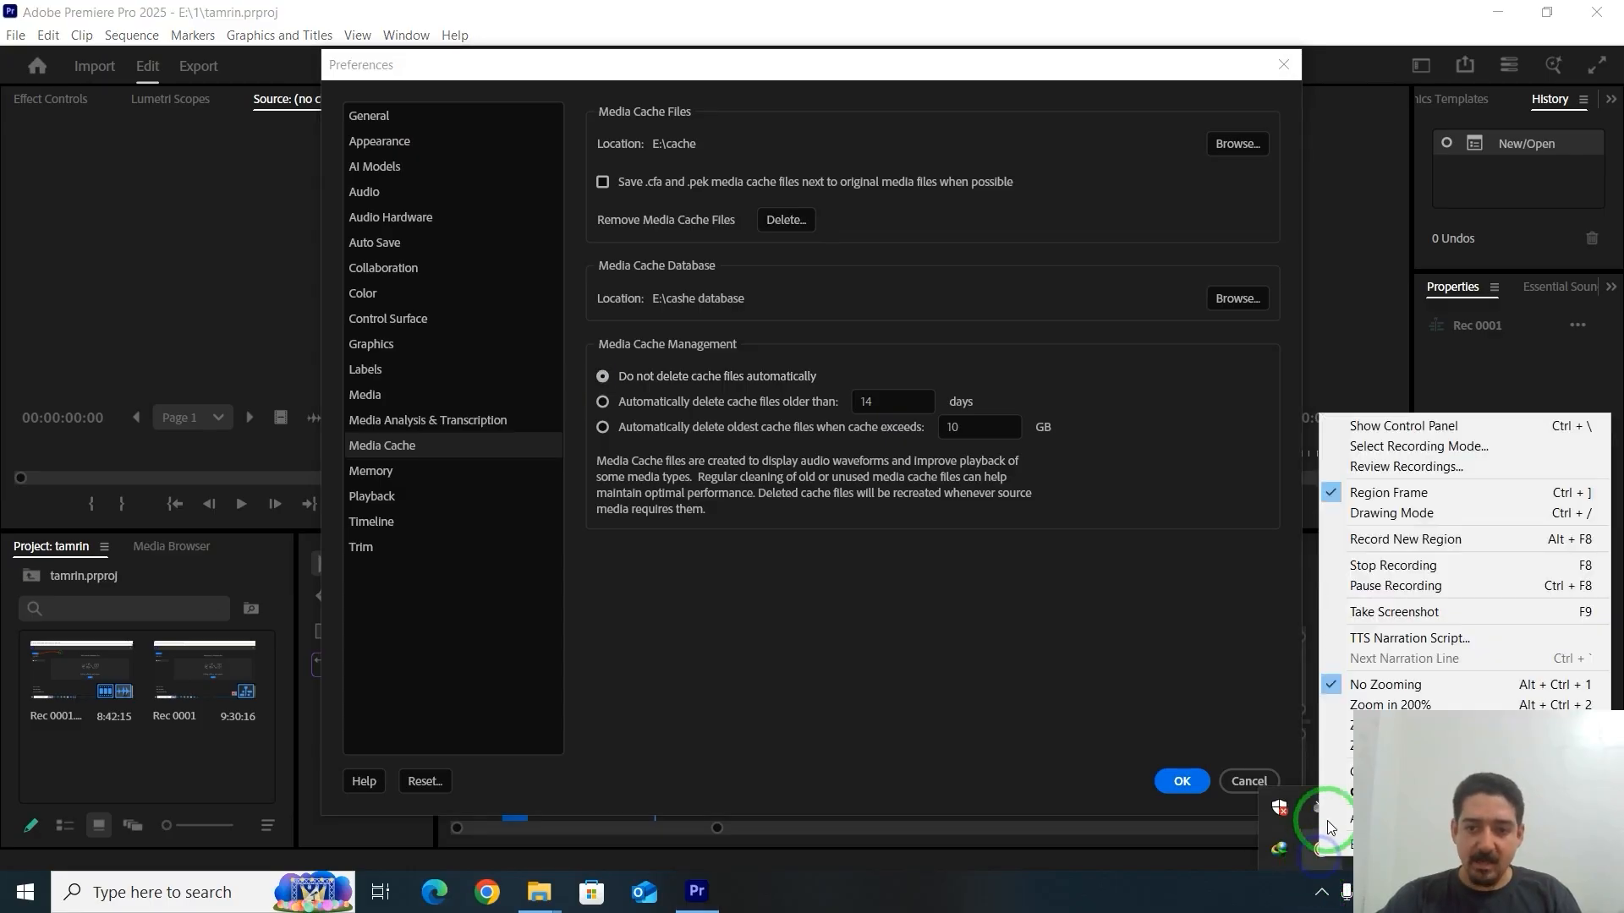
left_click(1423, 436)
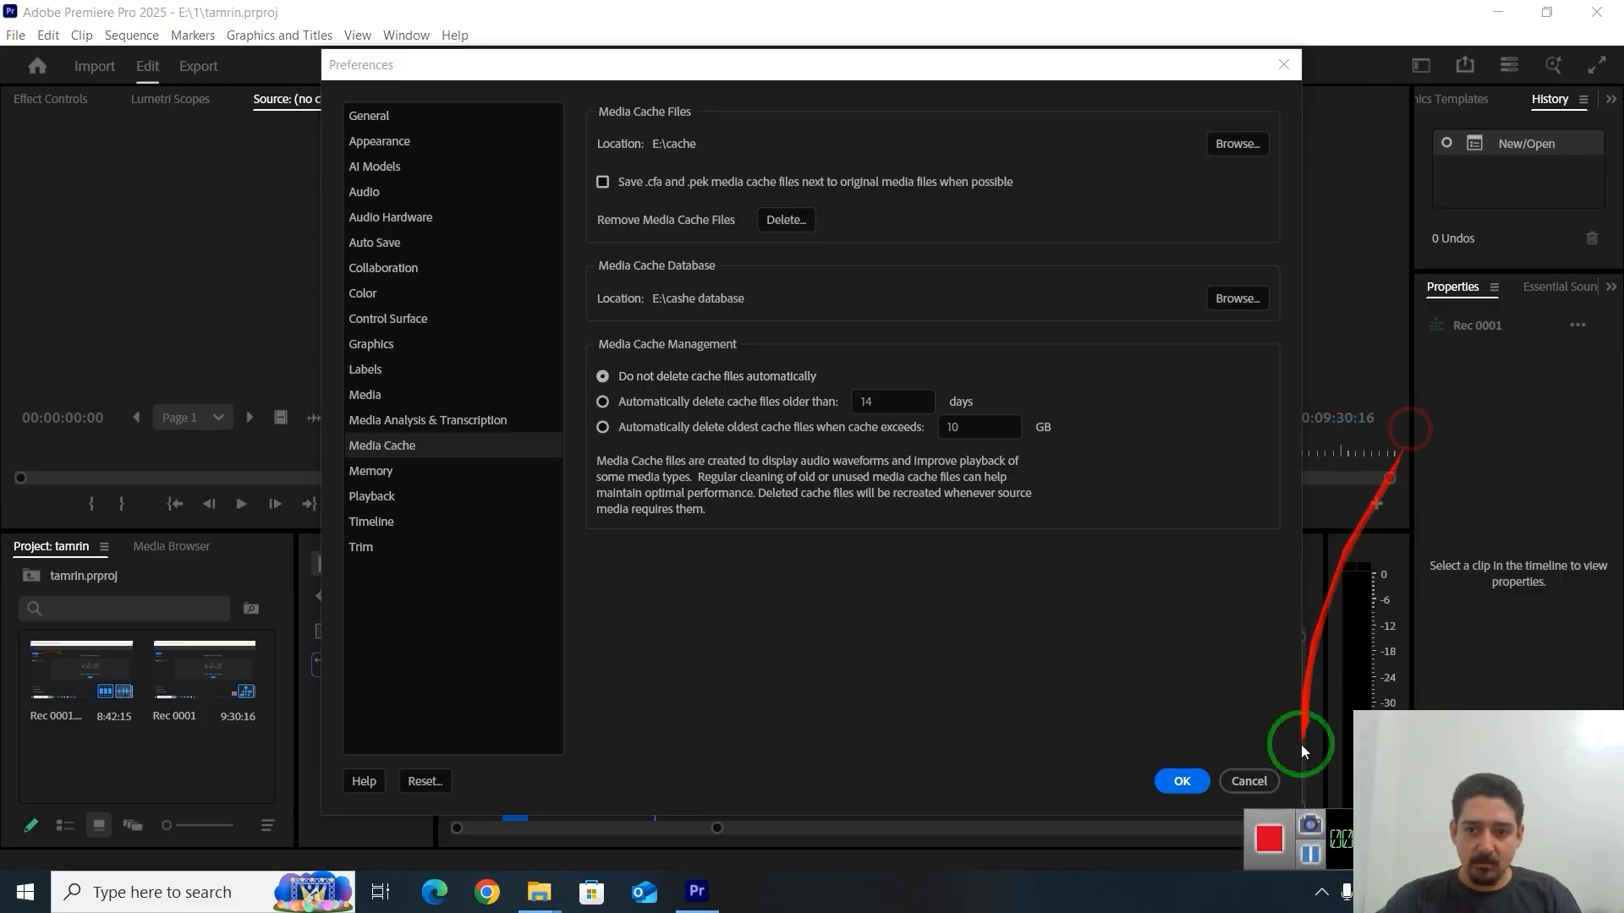
left_click(1310, 857)
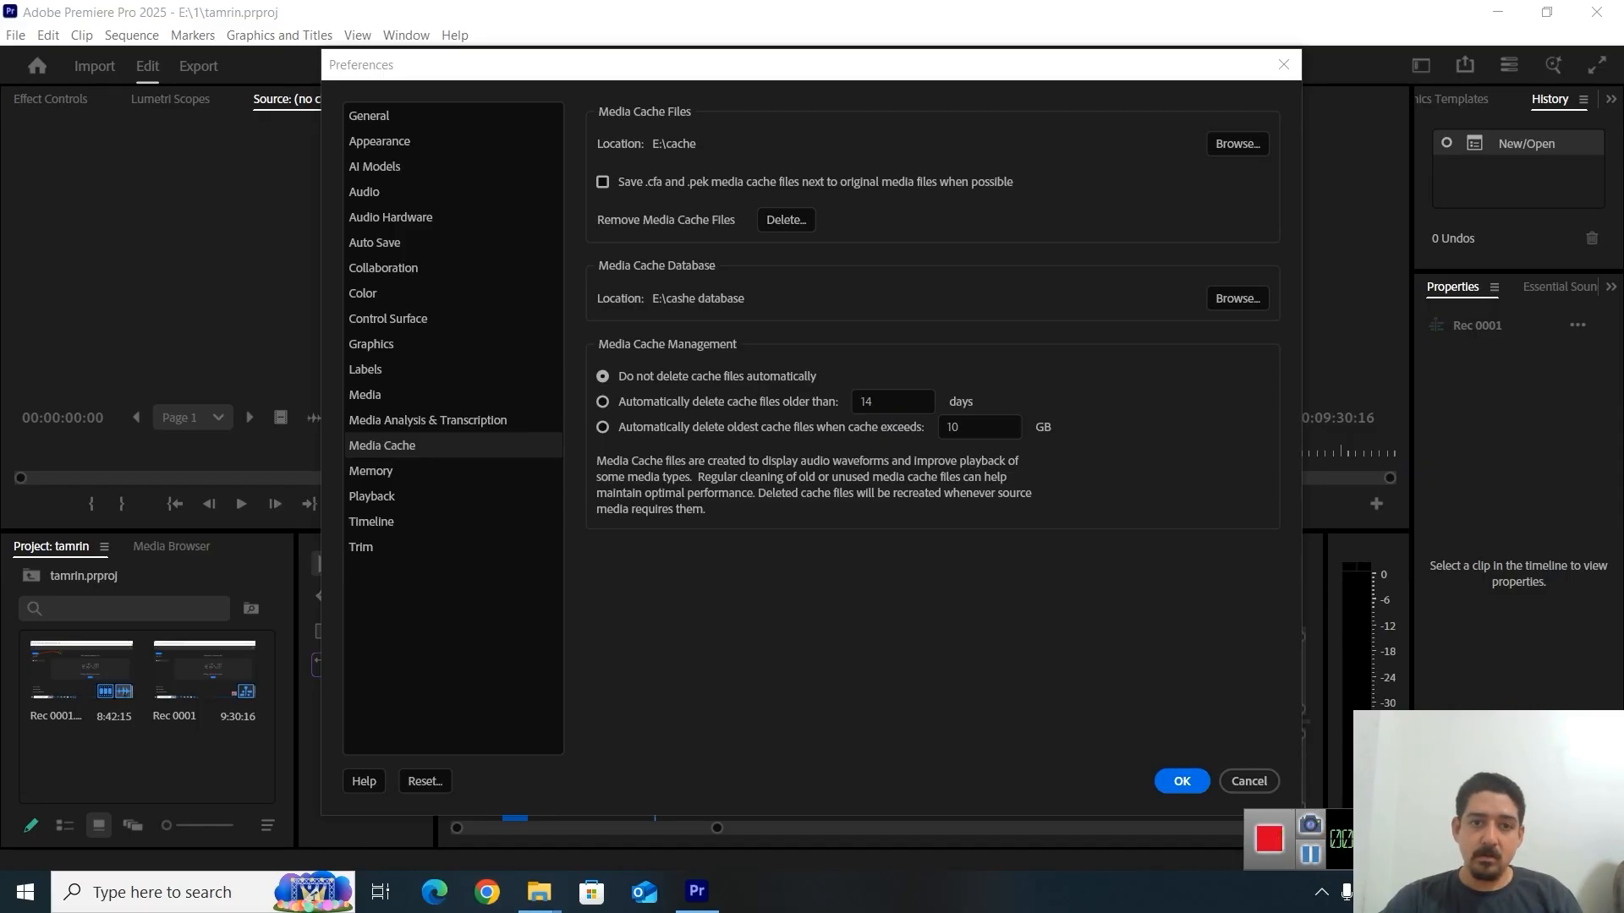
left_click(702, 301)
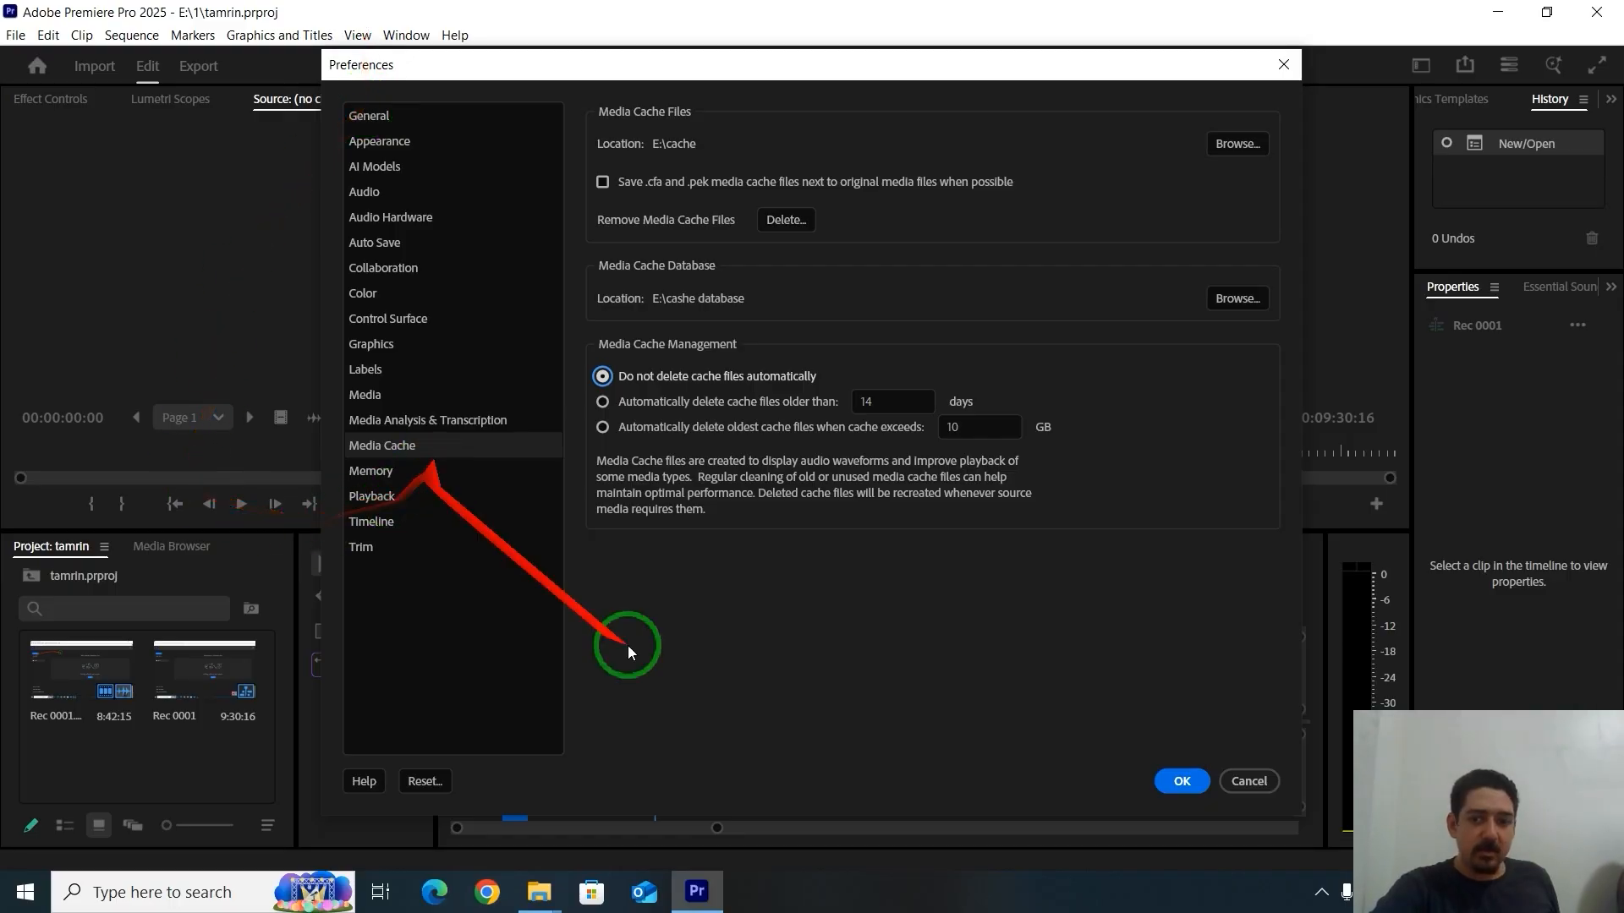
Raise the RAM reserved for other applications to 30/2 GB in the Memory preferences
left_click(382, 474)
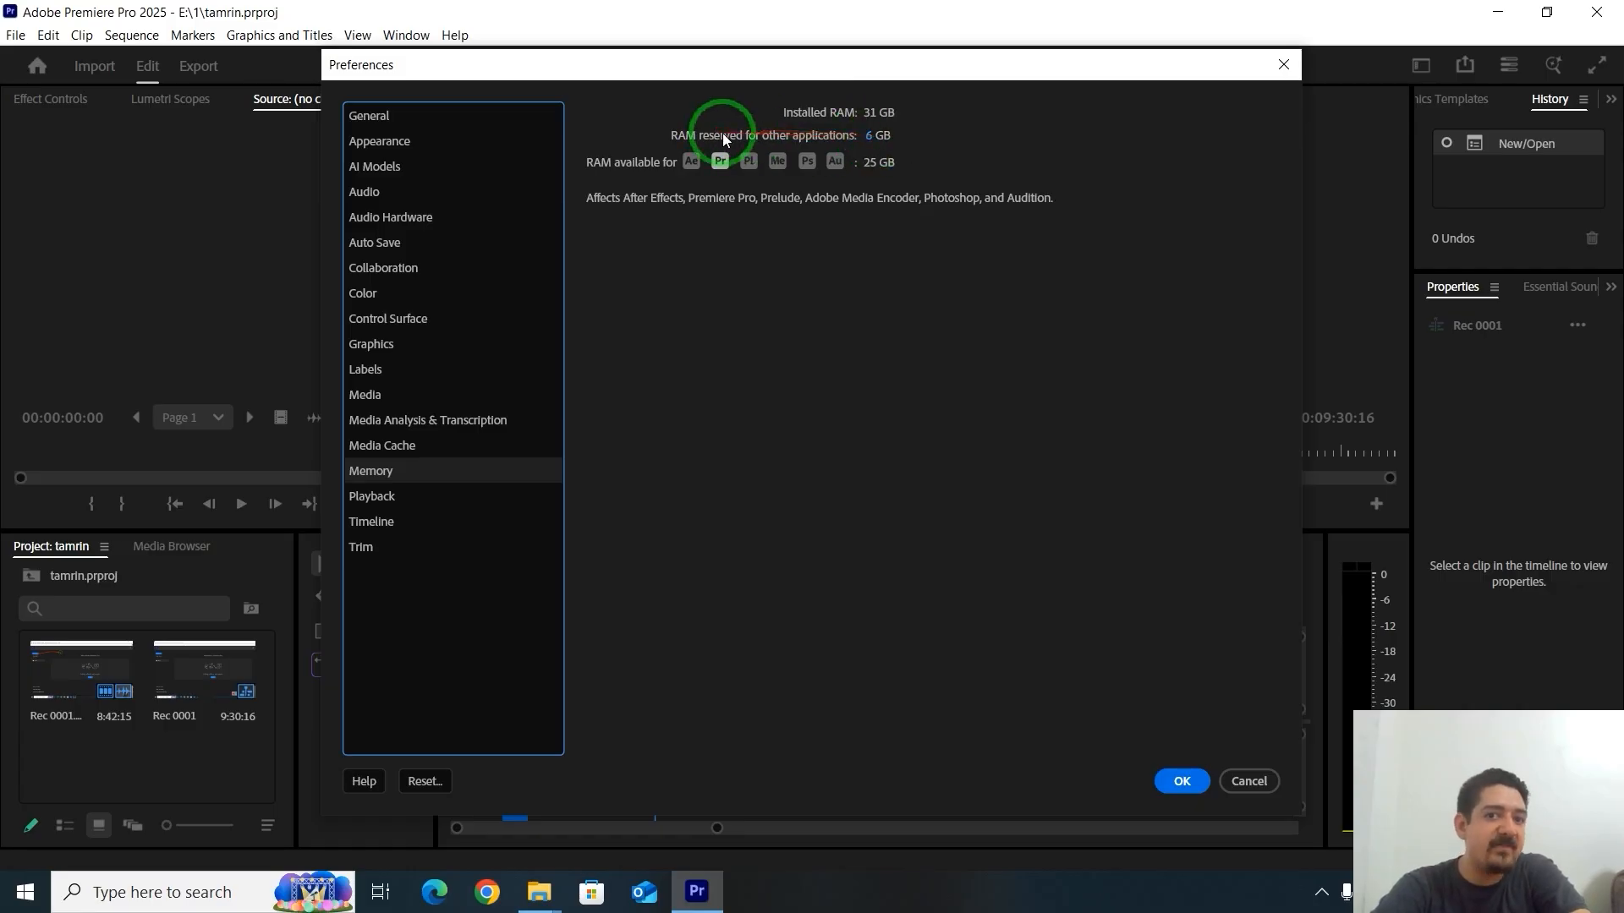
left_click(882, 130)
left_click(874, 137)
left_click_drag(874, 140, 958, 138)
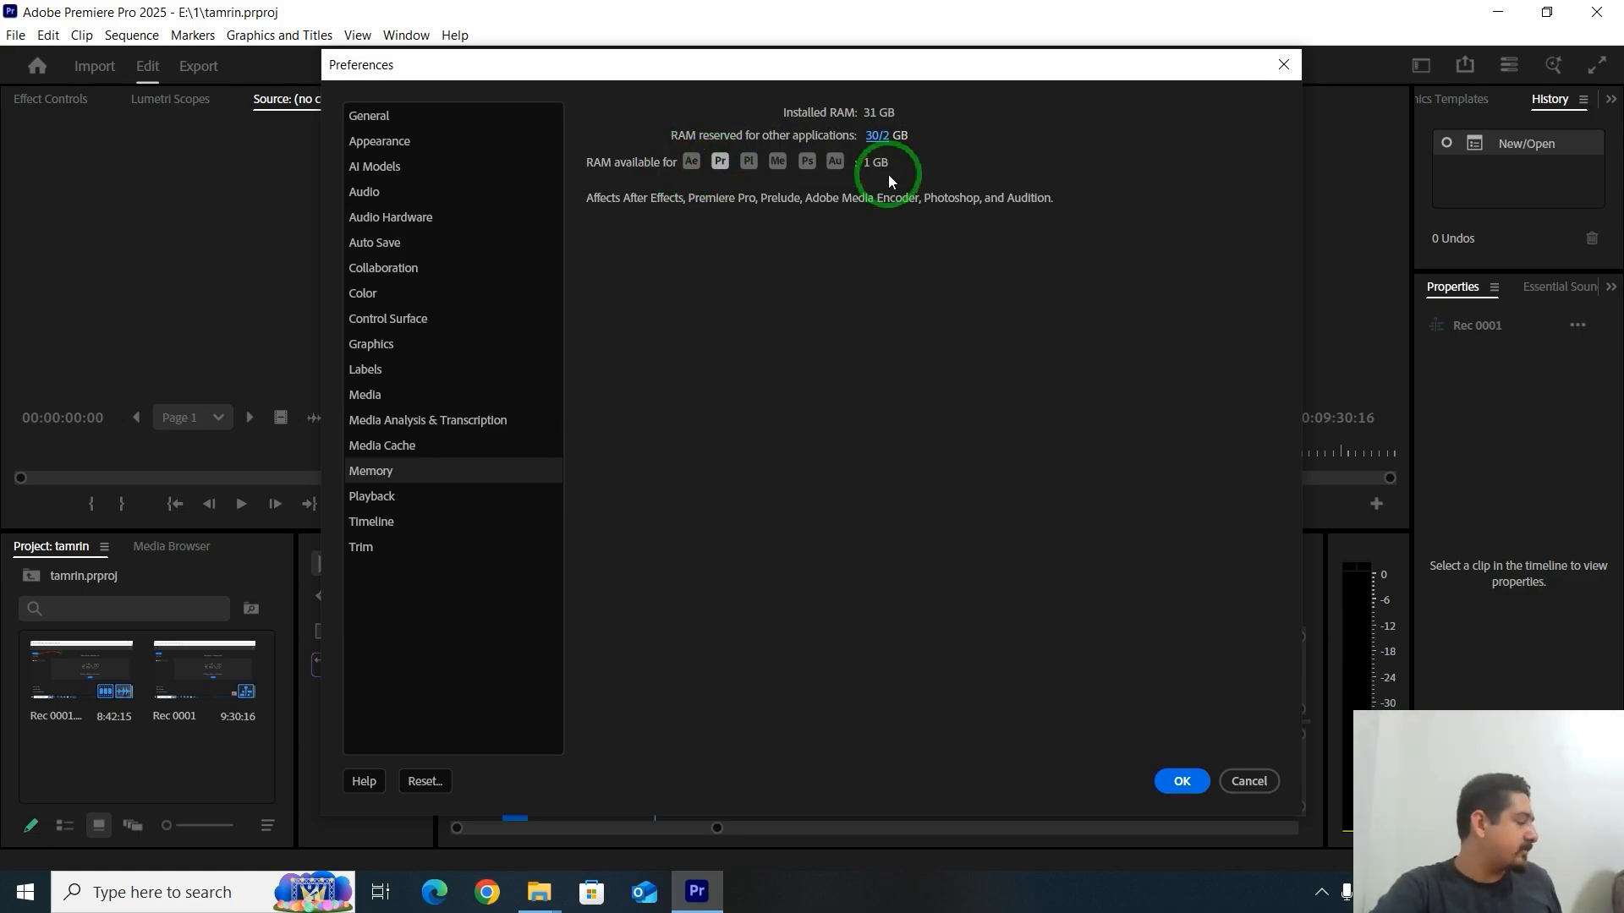
Set the RAM reserved for other applications to 6 GB and apply the preferences
left_click_drag(884, 142, 845, 137)
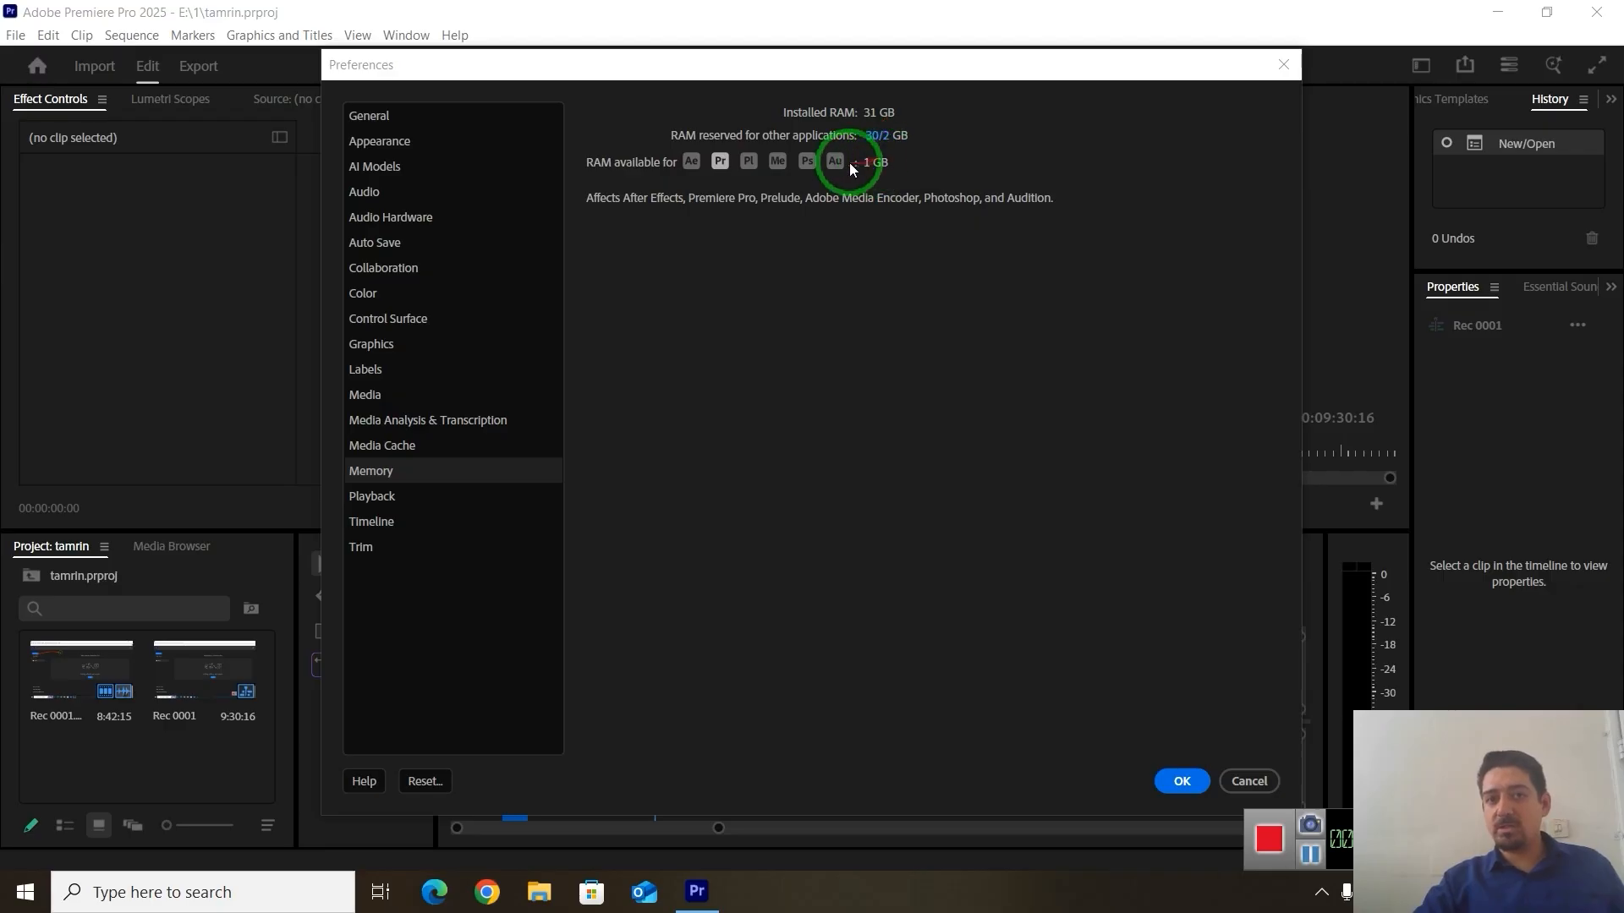
left_click(875, 138)
mouse_move(875, 139)
left_mouse_down()
mouse_move(931, 136)
mouse_move(858, 136)
left_mouse_up()
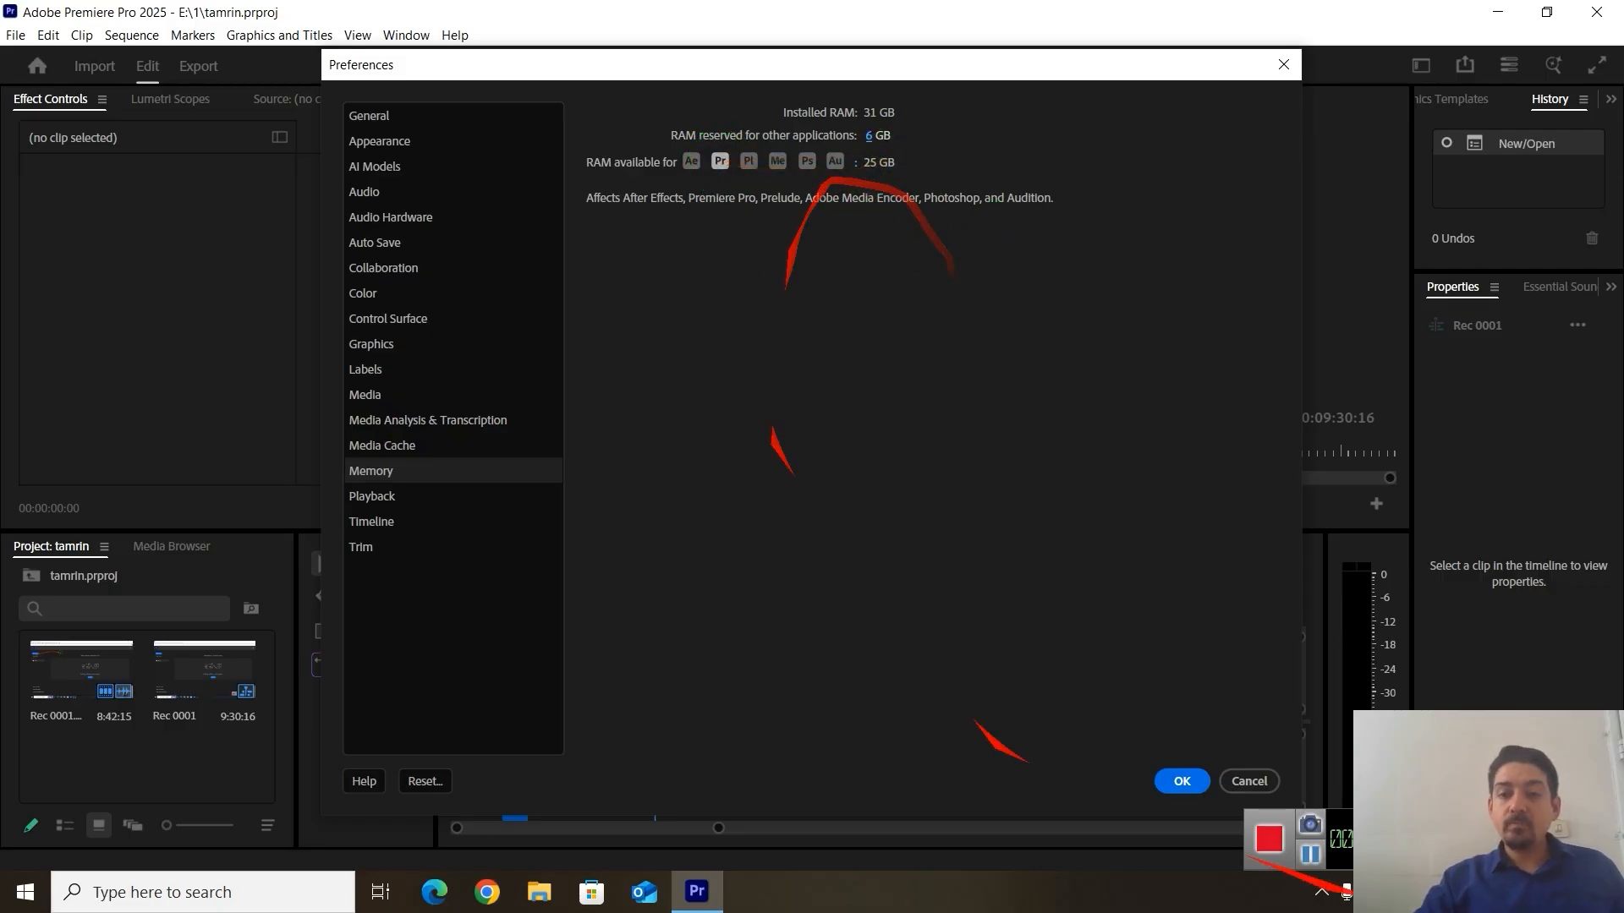
left_click(1182, 783)
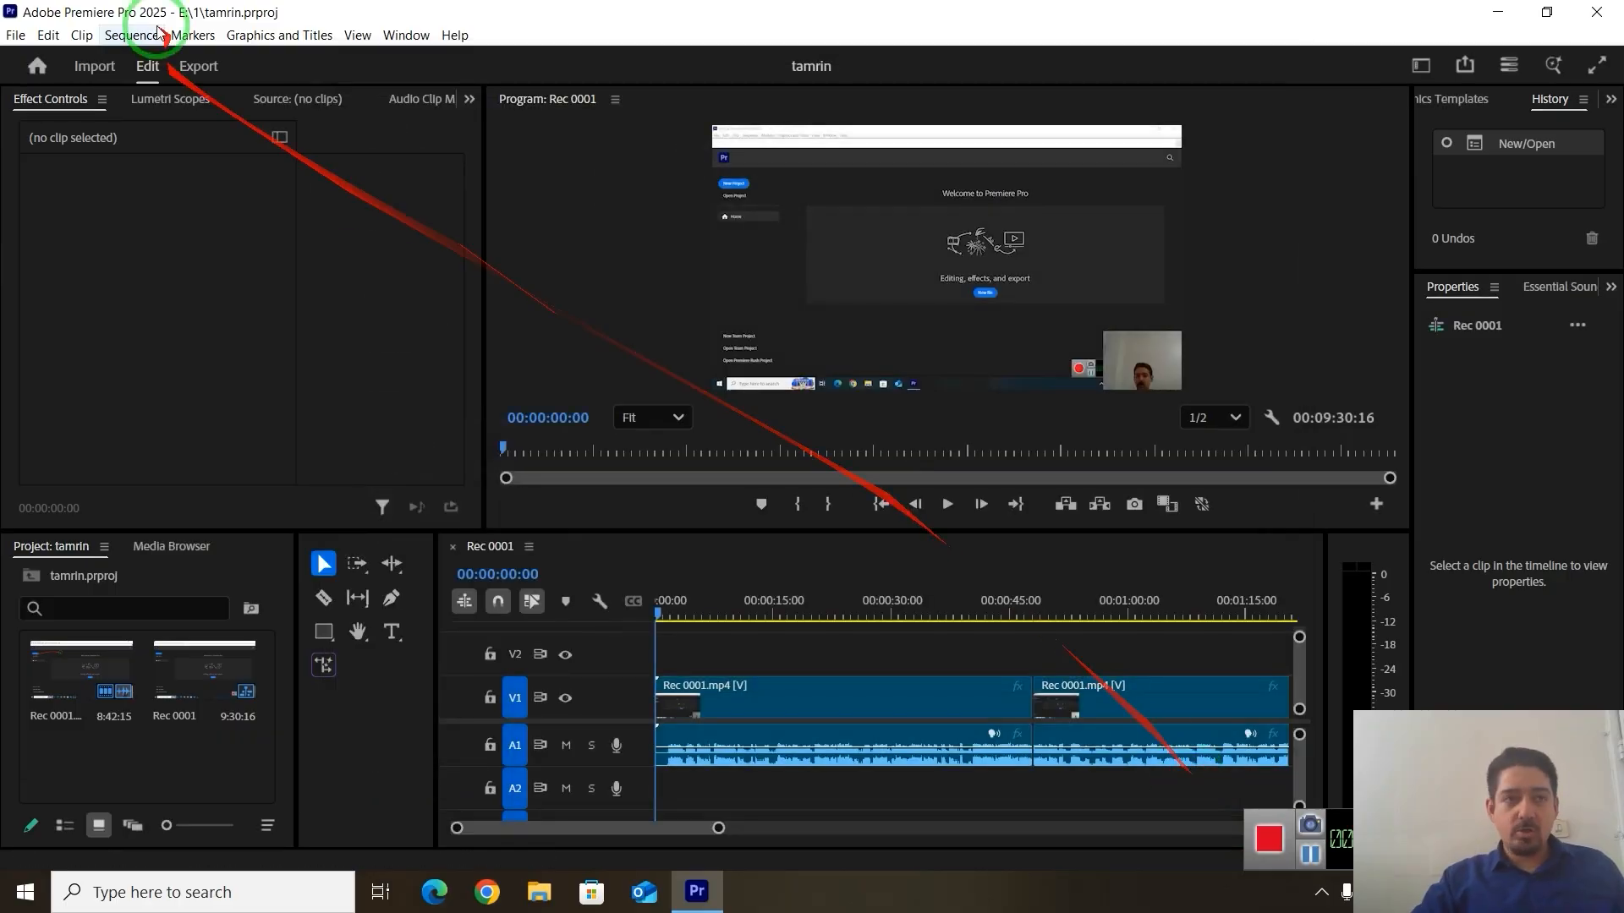
Open the preferences and display the Appearance settings
left_click(16, 35)
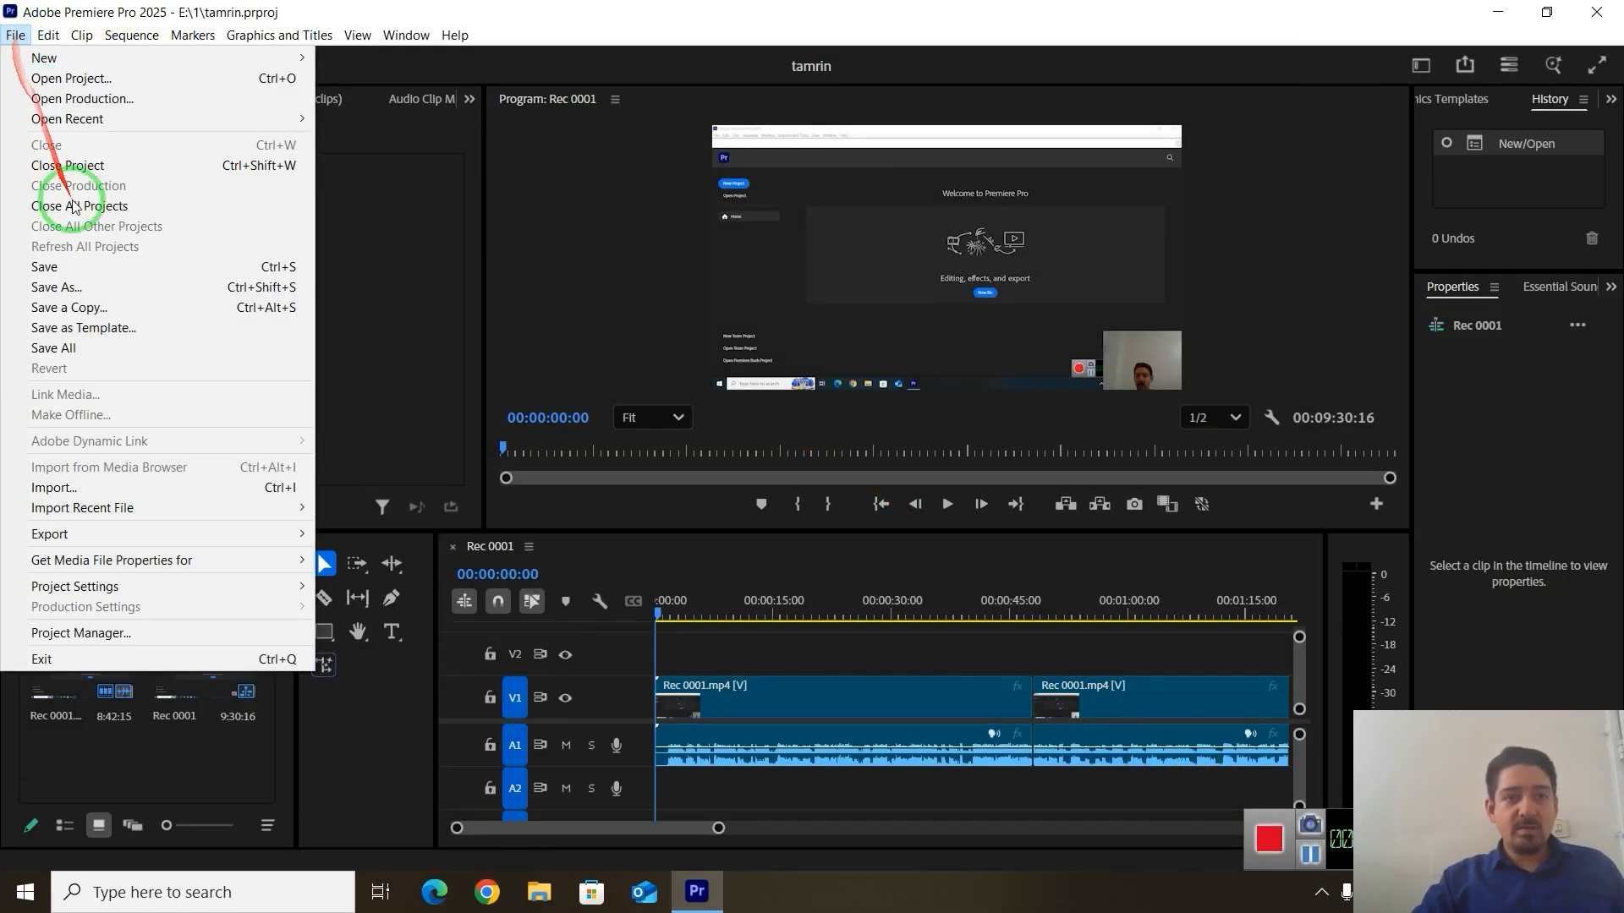
mouse_move(48, 34)
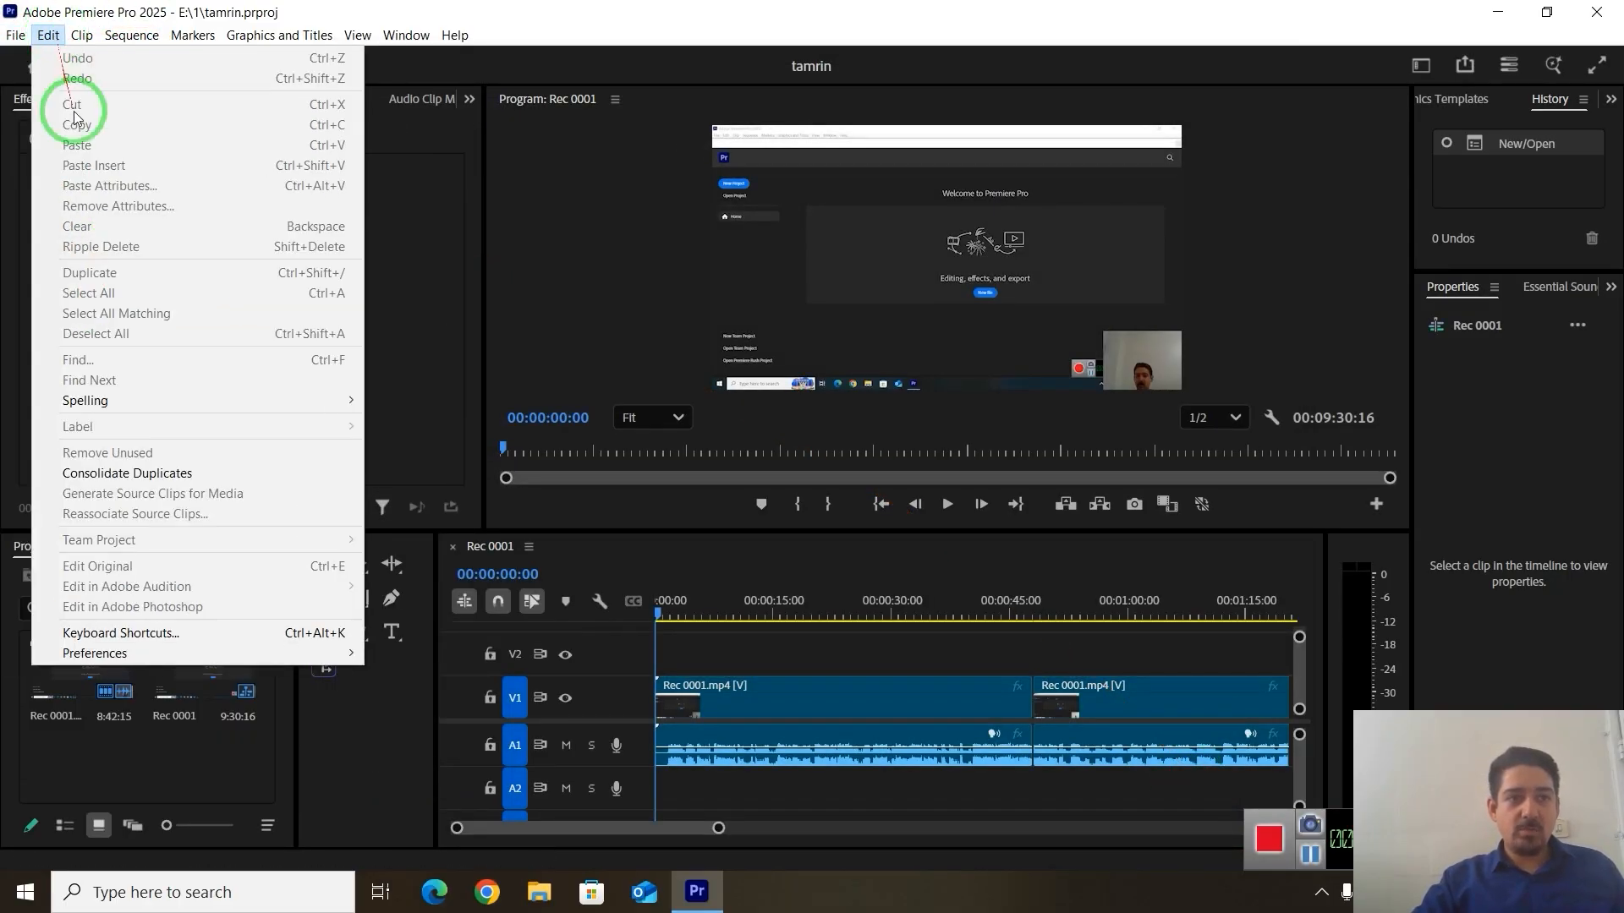
mouse_move(127, 651)
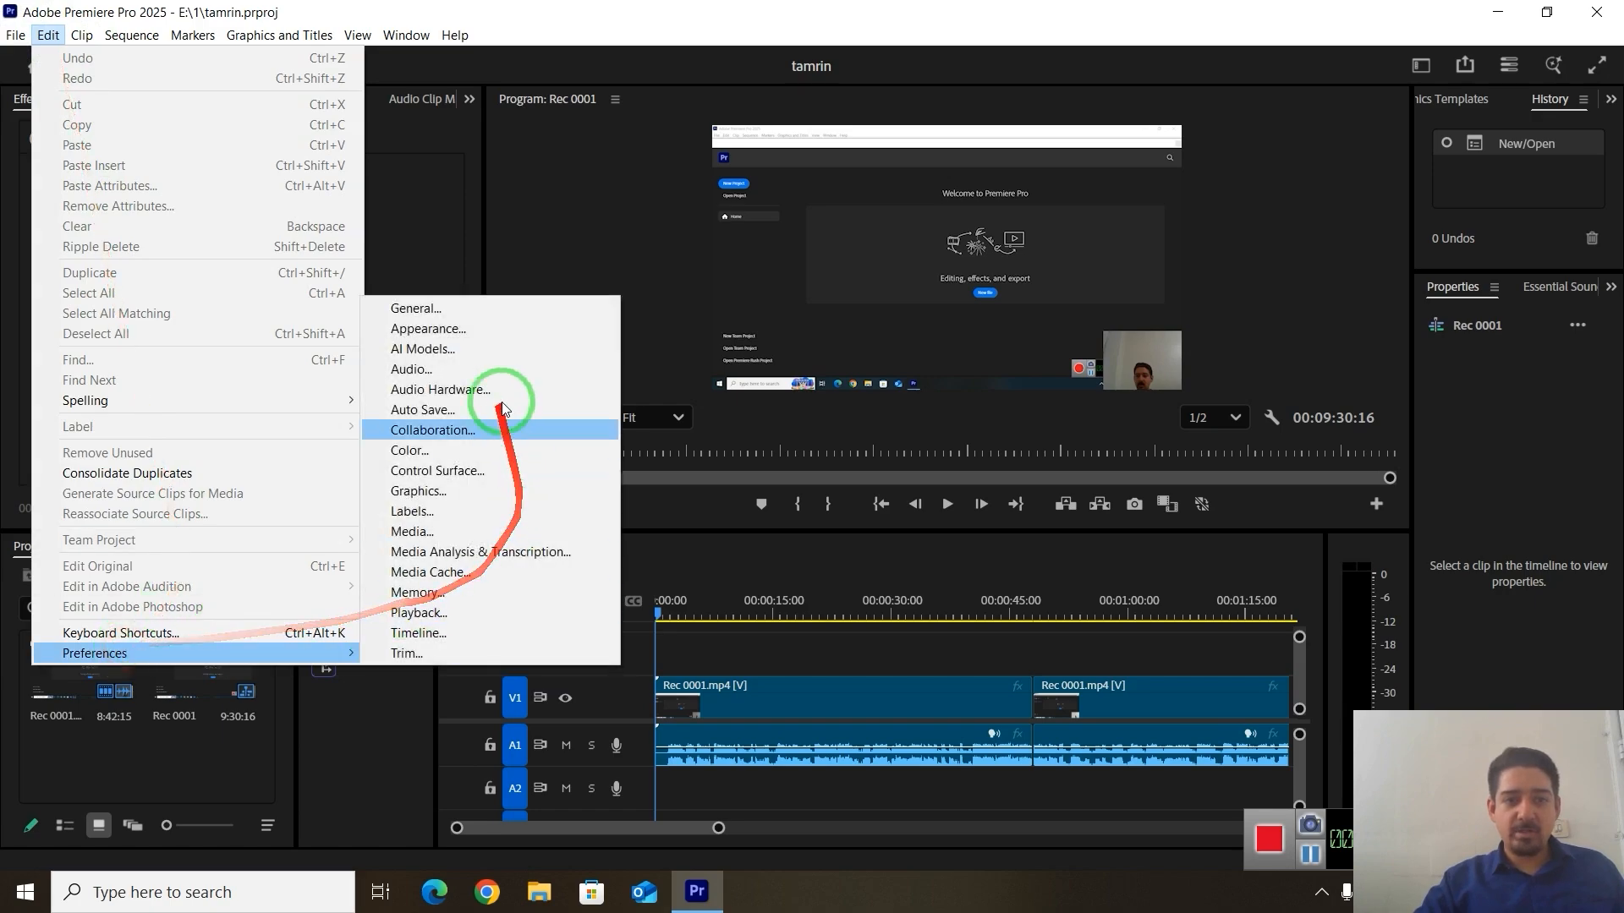
left_click(466, 310)
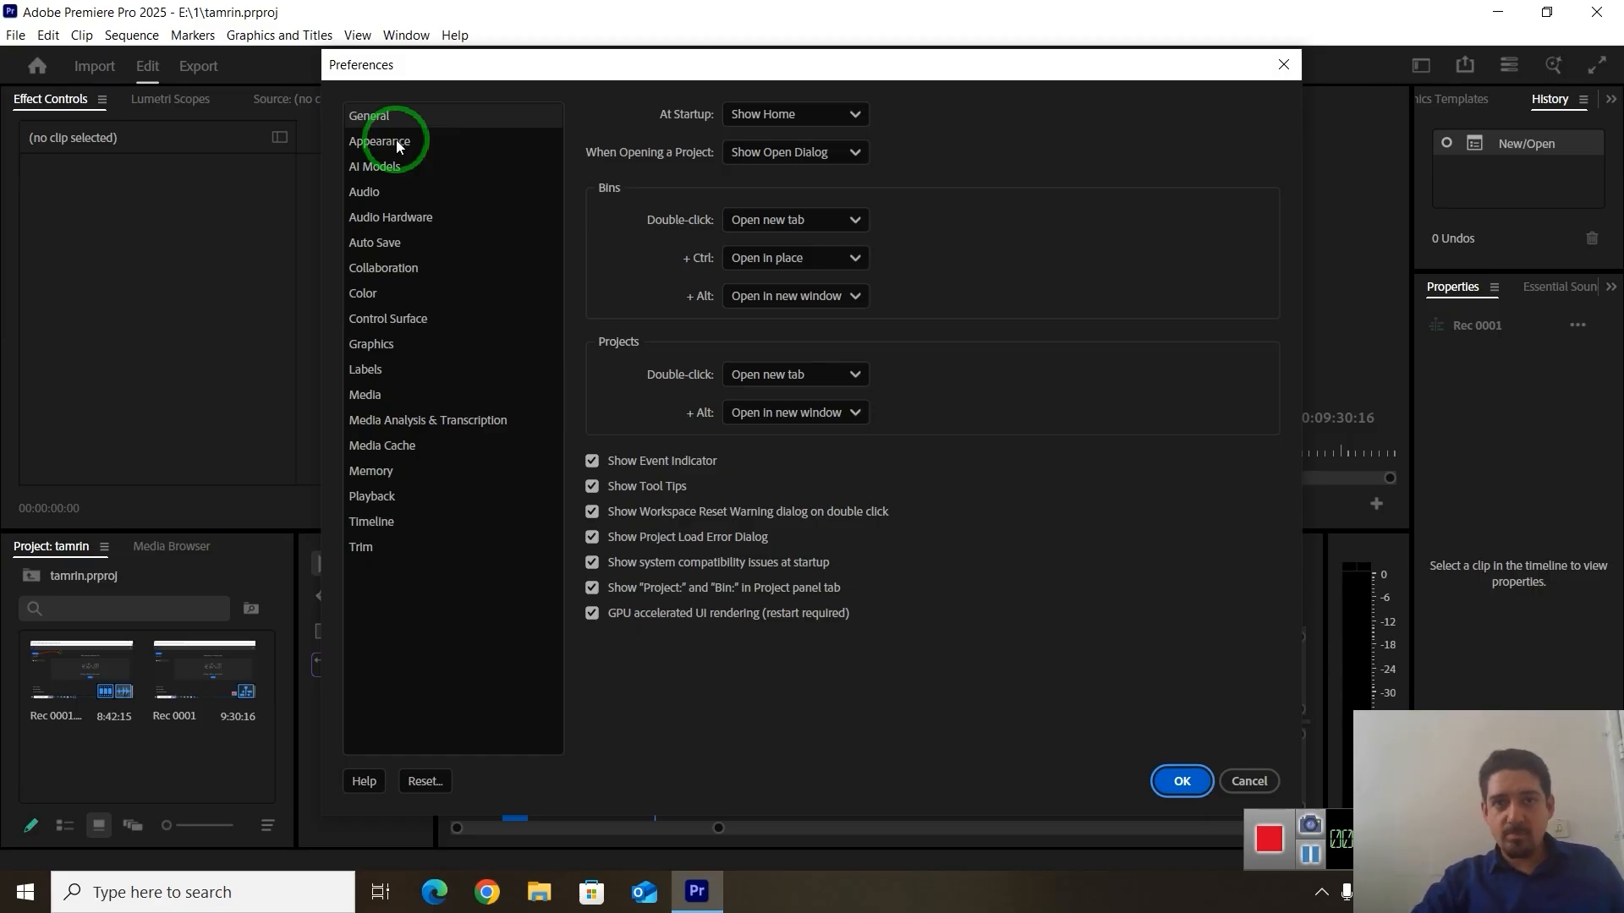
left_click(396, 141)
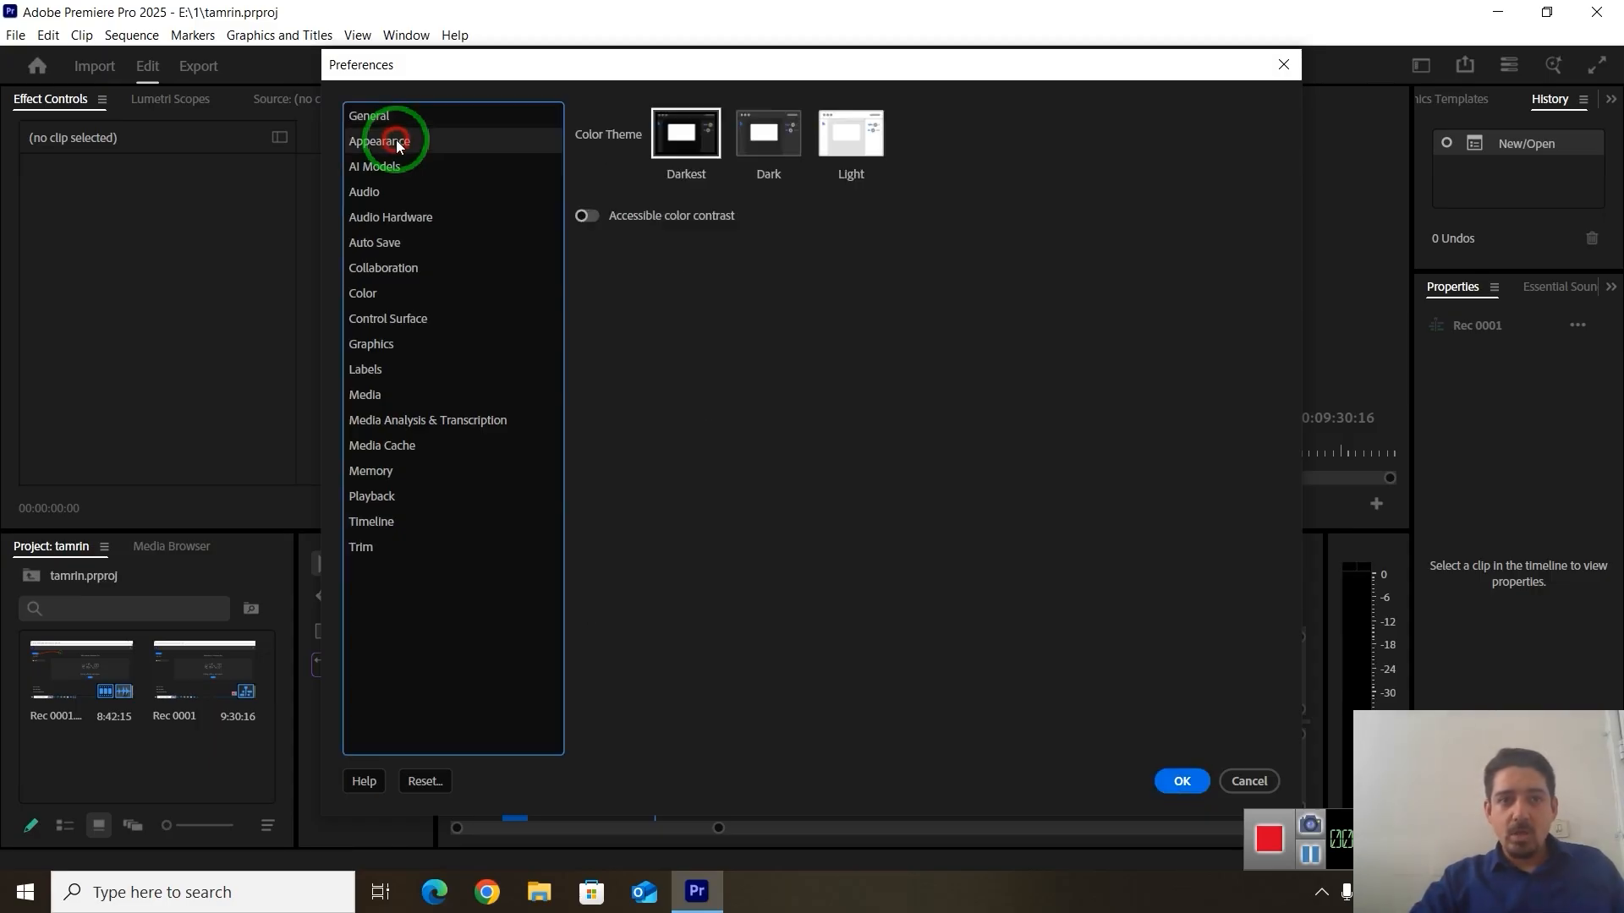
left_click_drag(423, 152, 622, 174)
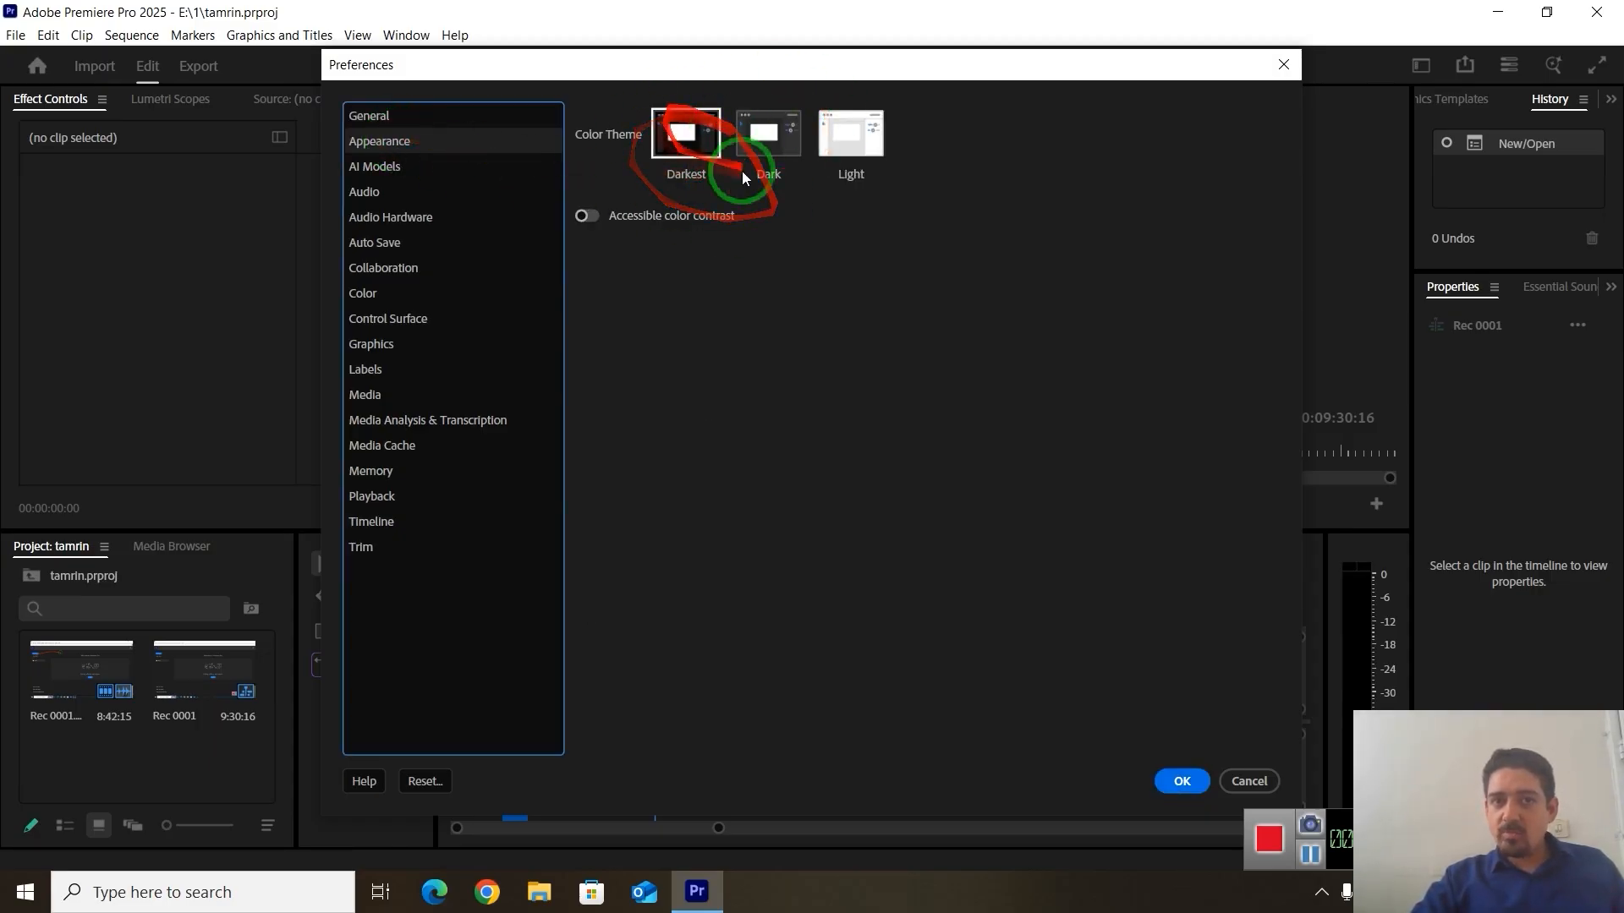
mouse_move(812, 137)
left_mouse_down()
mouse_move(744, 129)
mouse_move(937, 237)
left_mouse_up()
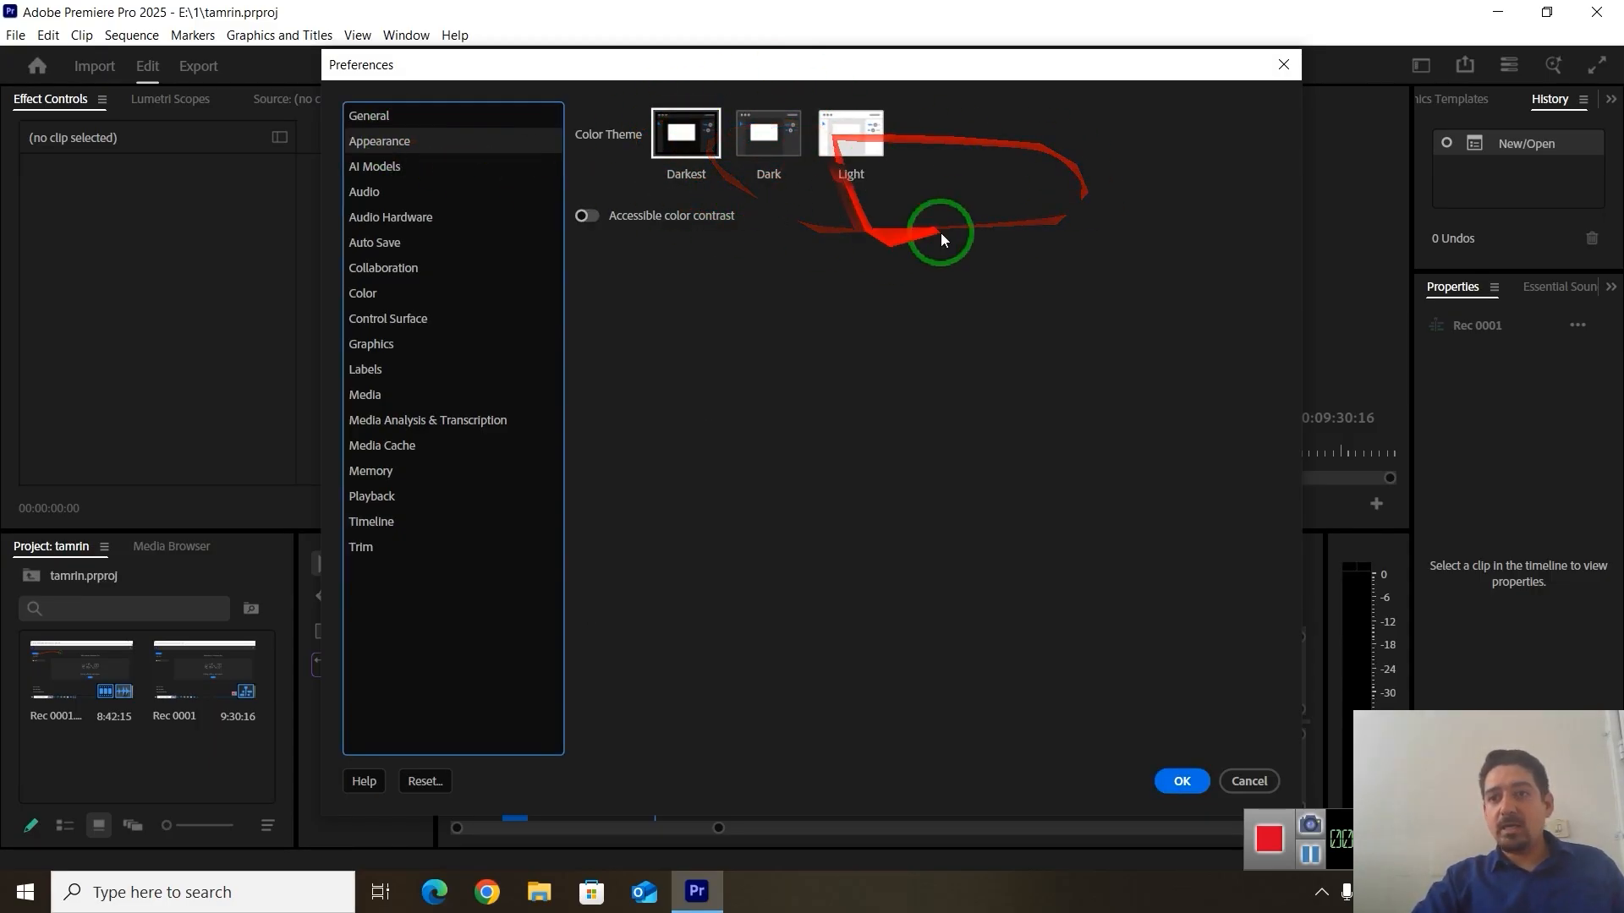
left_click_drag(896, 146, 844, 245)
mouse_move(804, 135)
left_mouse_down()
mouse_move(756, 182)
mouse_move(823, 130)
mouse_move(835, 198)
mouse_move(818, 164)
mouse_move(669, 149)
mouse_move(842, 134)
mouse_move(831, 81)
mouse_move(733, 150)
mouse_move(689, 135)
mouse_move(718, 152)
mouse_move(272, 231)
mouse_move(216, 114)
mouse_move(164, 338)
mouse_move(148, 120)
mouse_move(245, 189)
mouse_move(189, 462)
mouse_move(151, 325)
left_mouse_up()
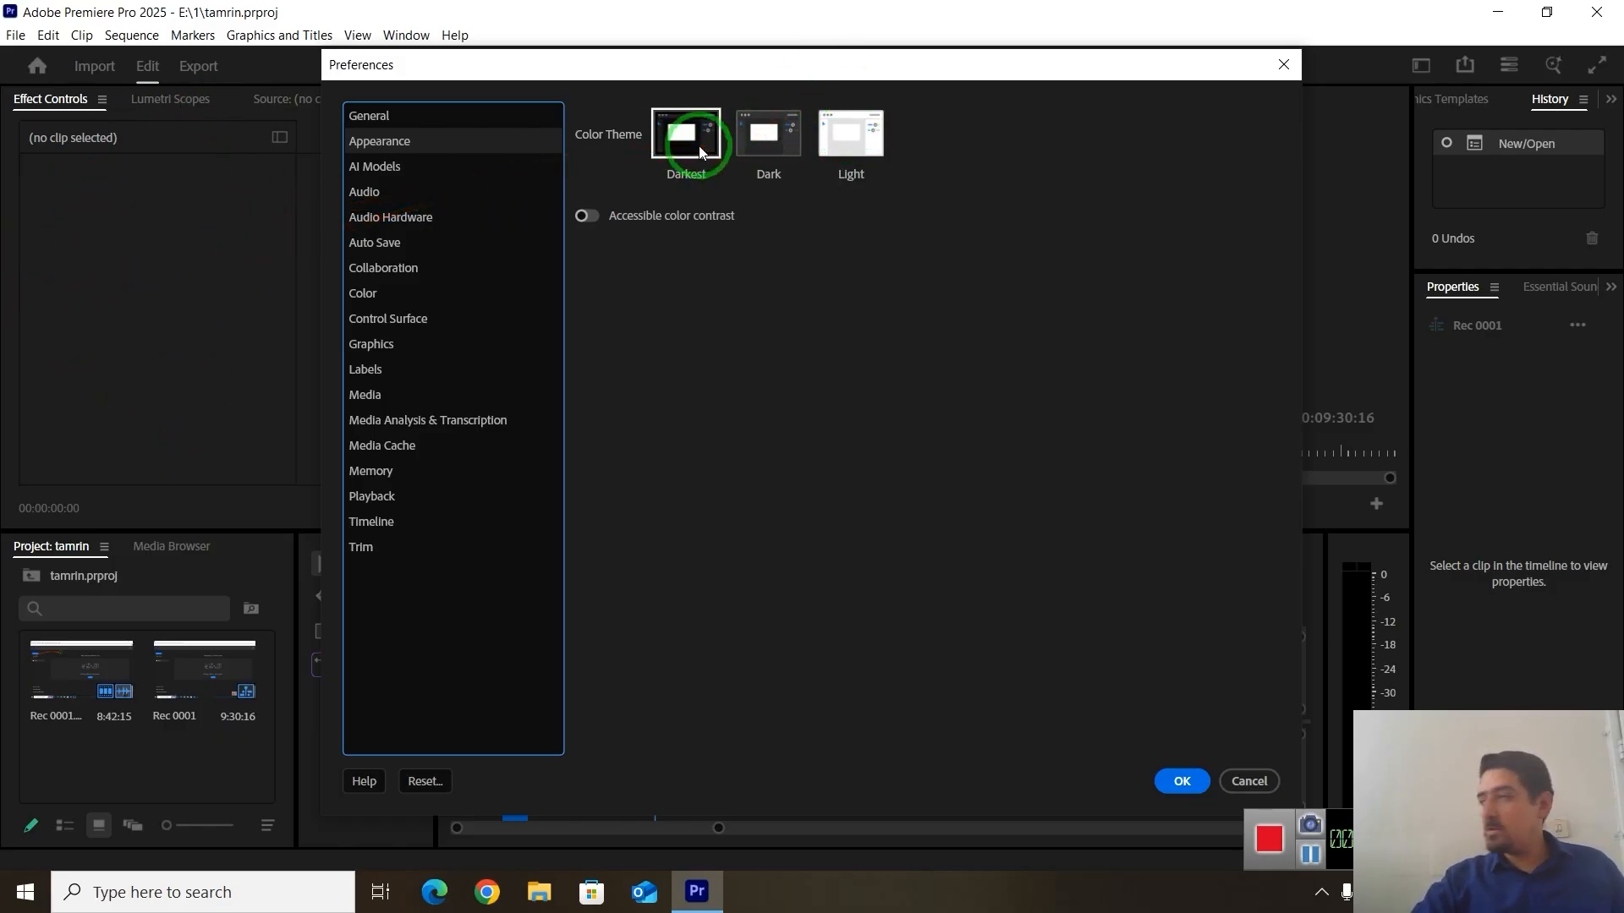
Try the Dark and Light color themes for the interface and set the color theme back to Darkest
left_click(775, 135)
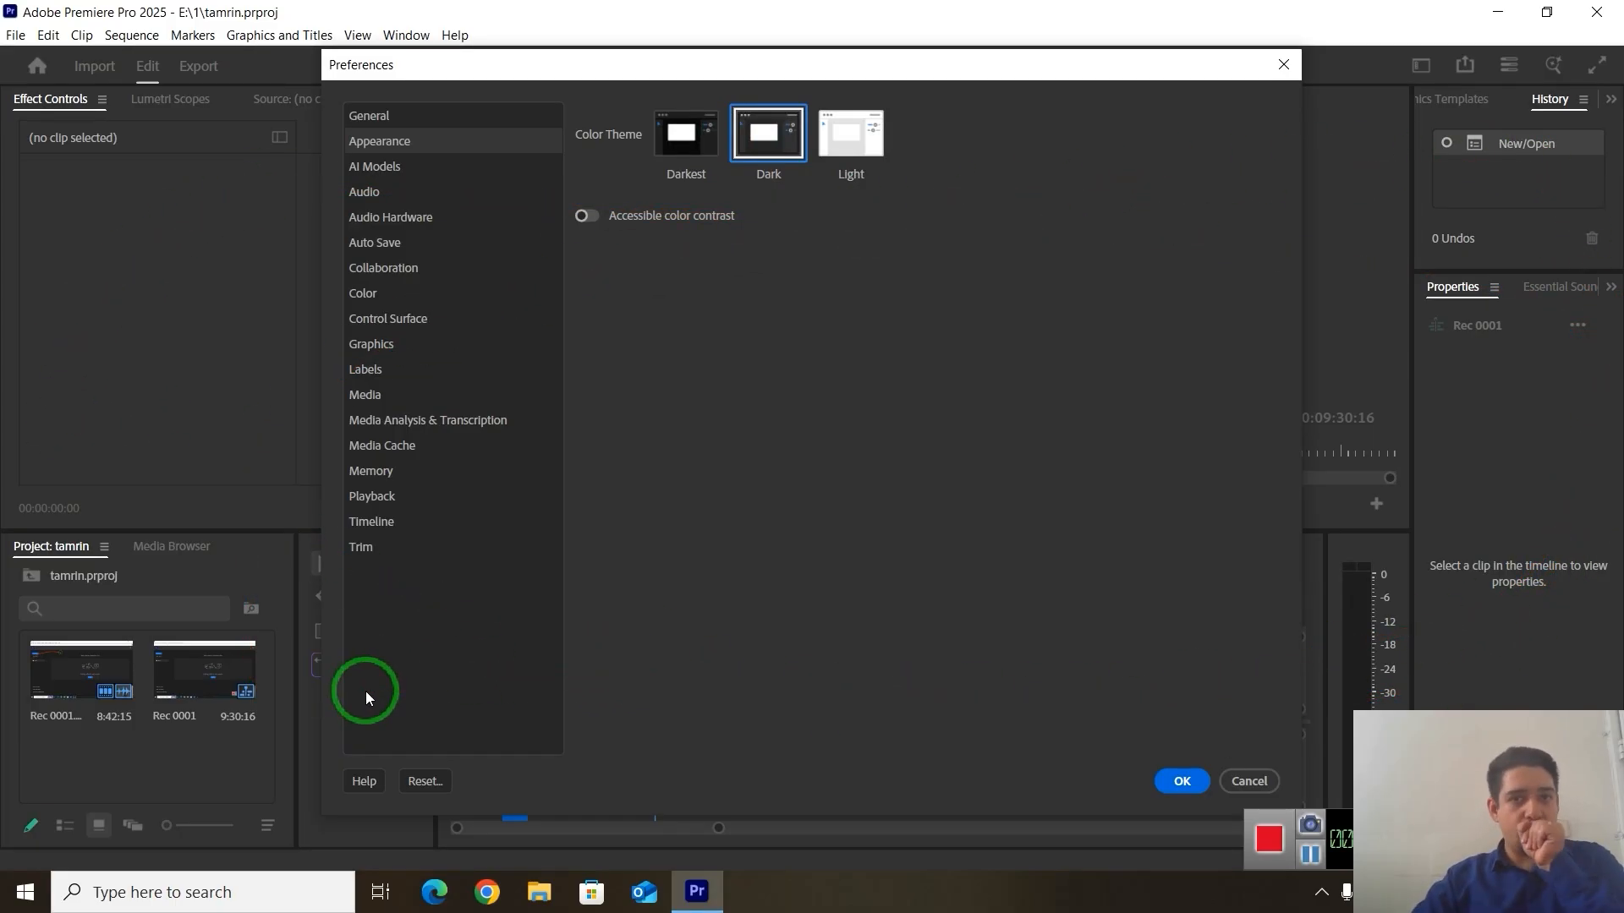
left_click(704, 147)
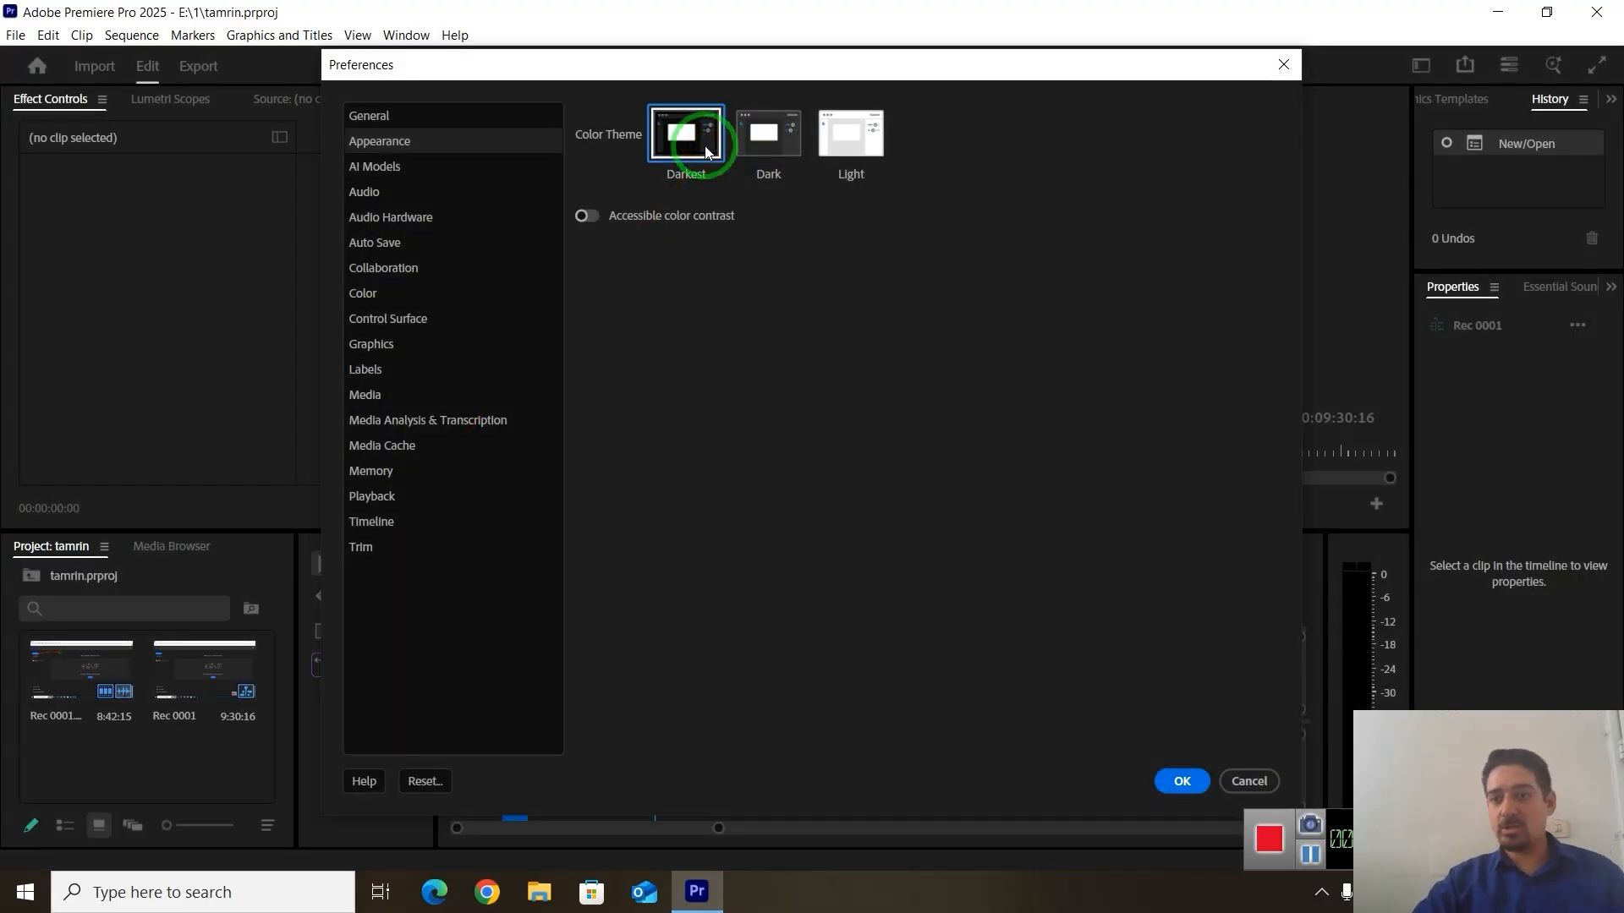
left_click(849, 135)
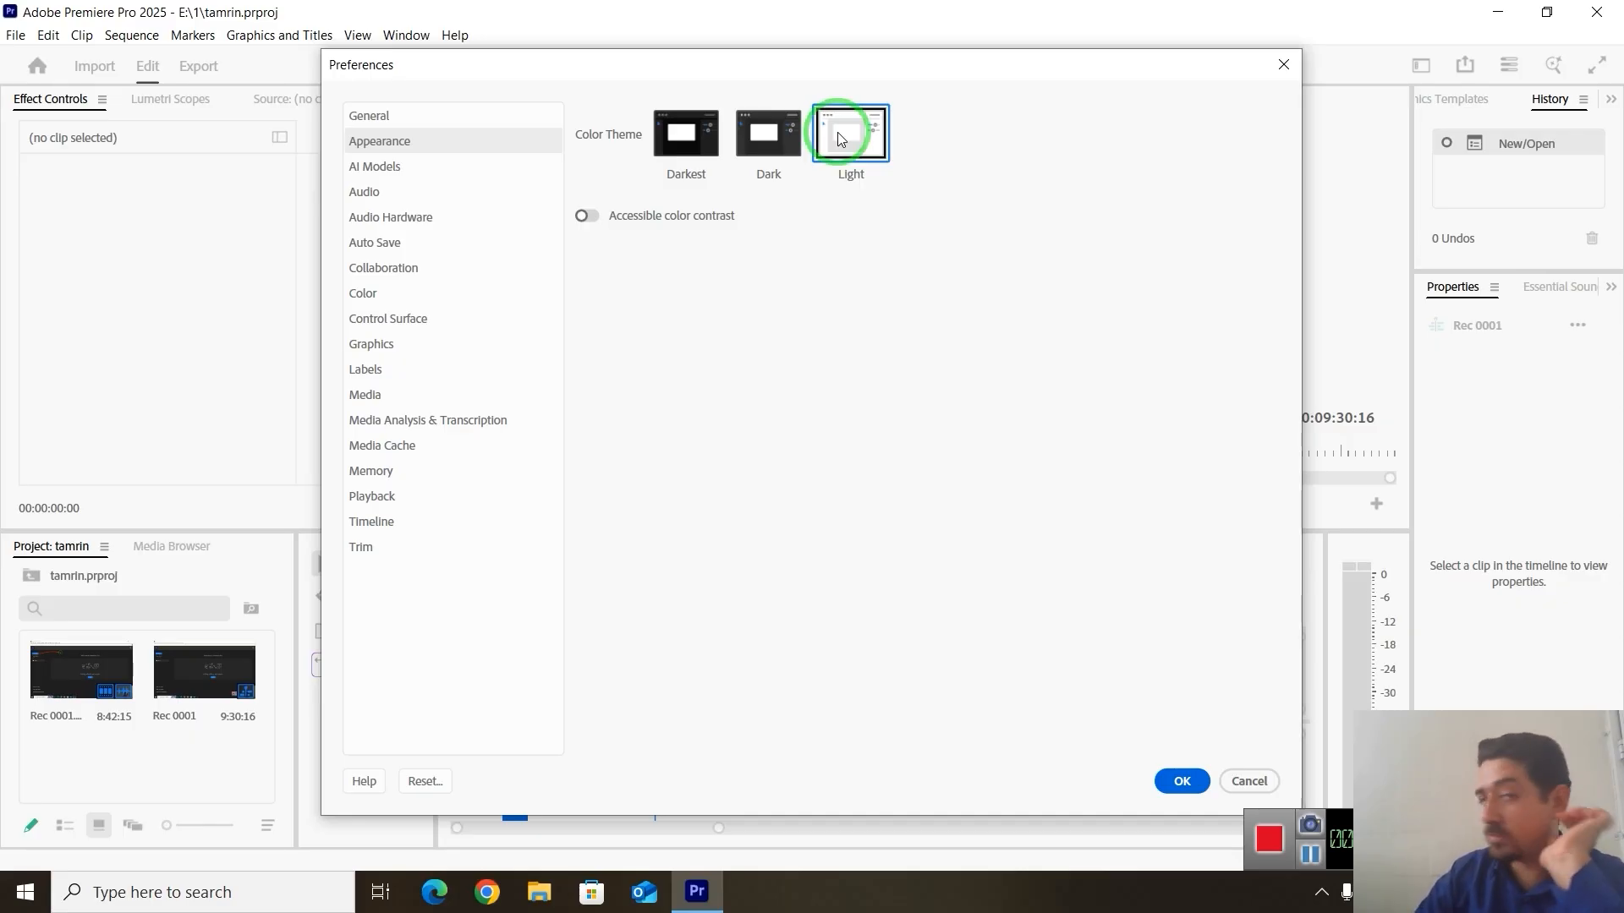
left_click(761, 142)
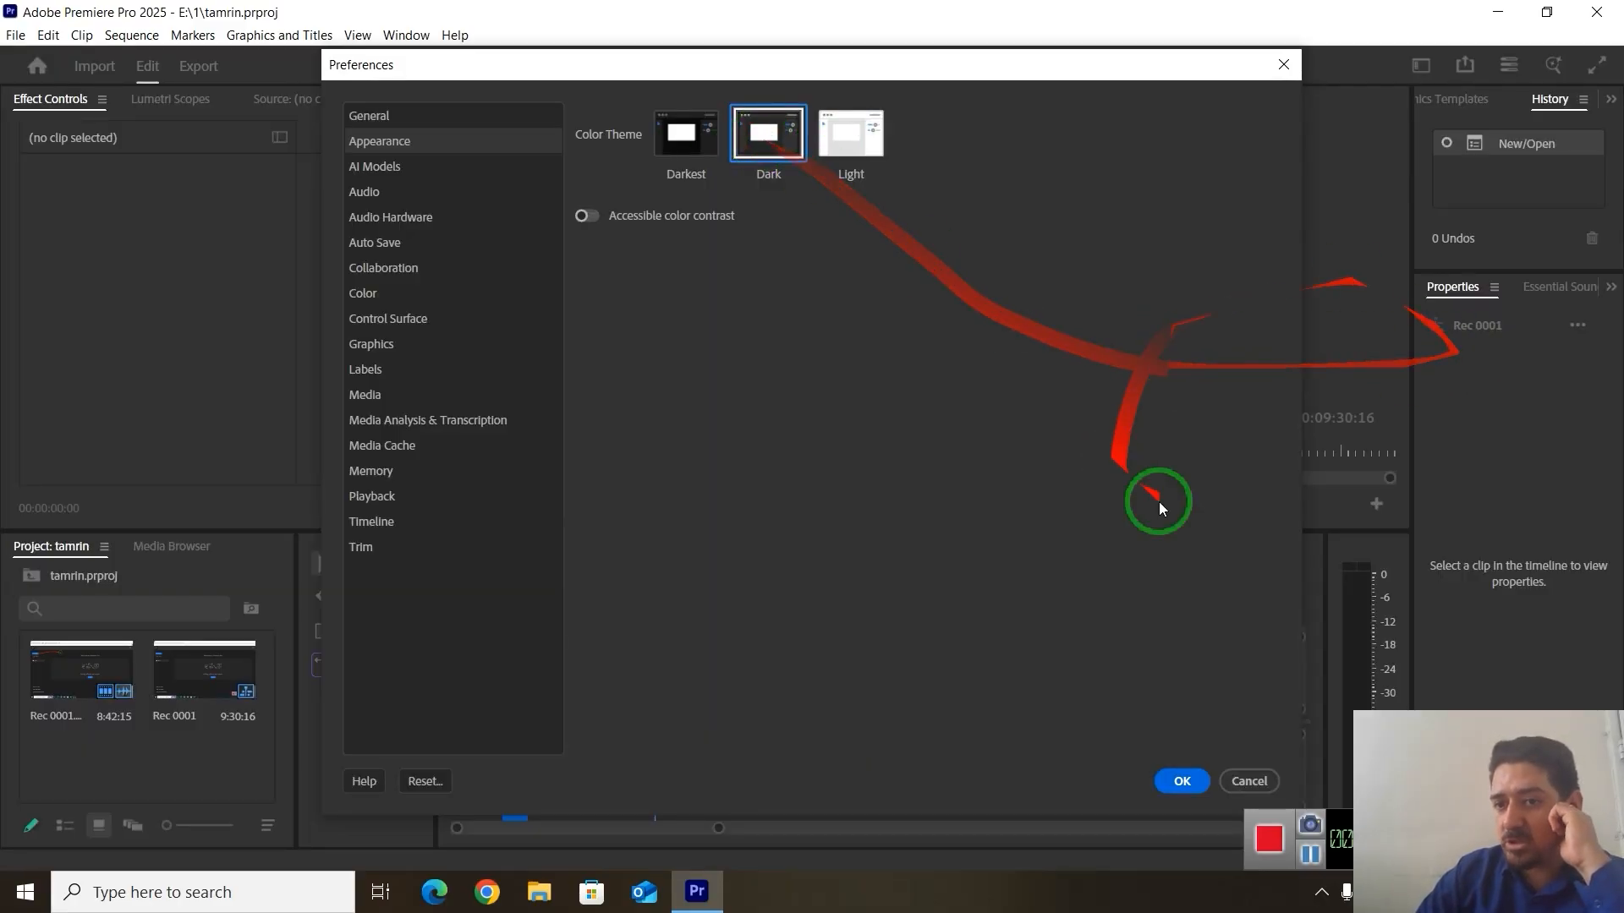
left_click(681, 139)
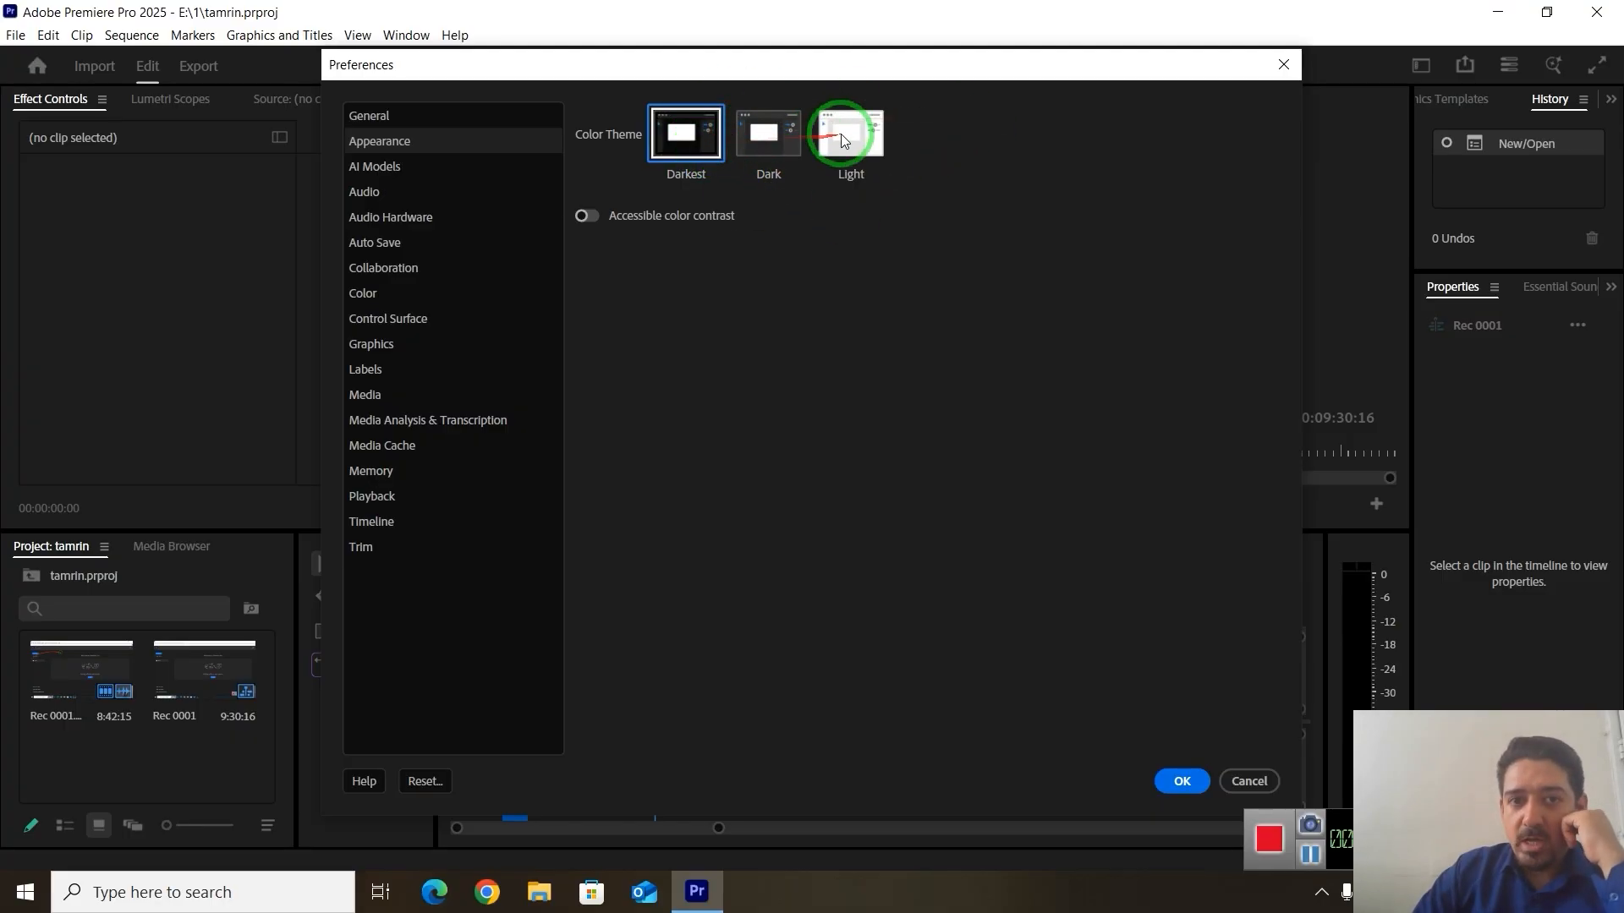
Enable accessible color contrast, switching it off and on again with the Preferences dialog moved aside to compare the interface
left_click(585, 216)
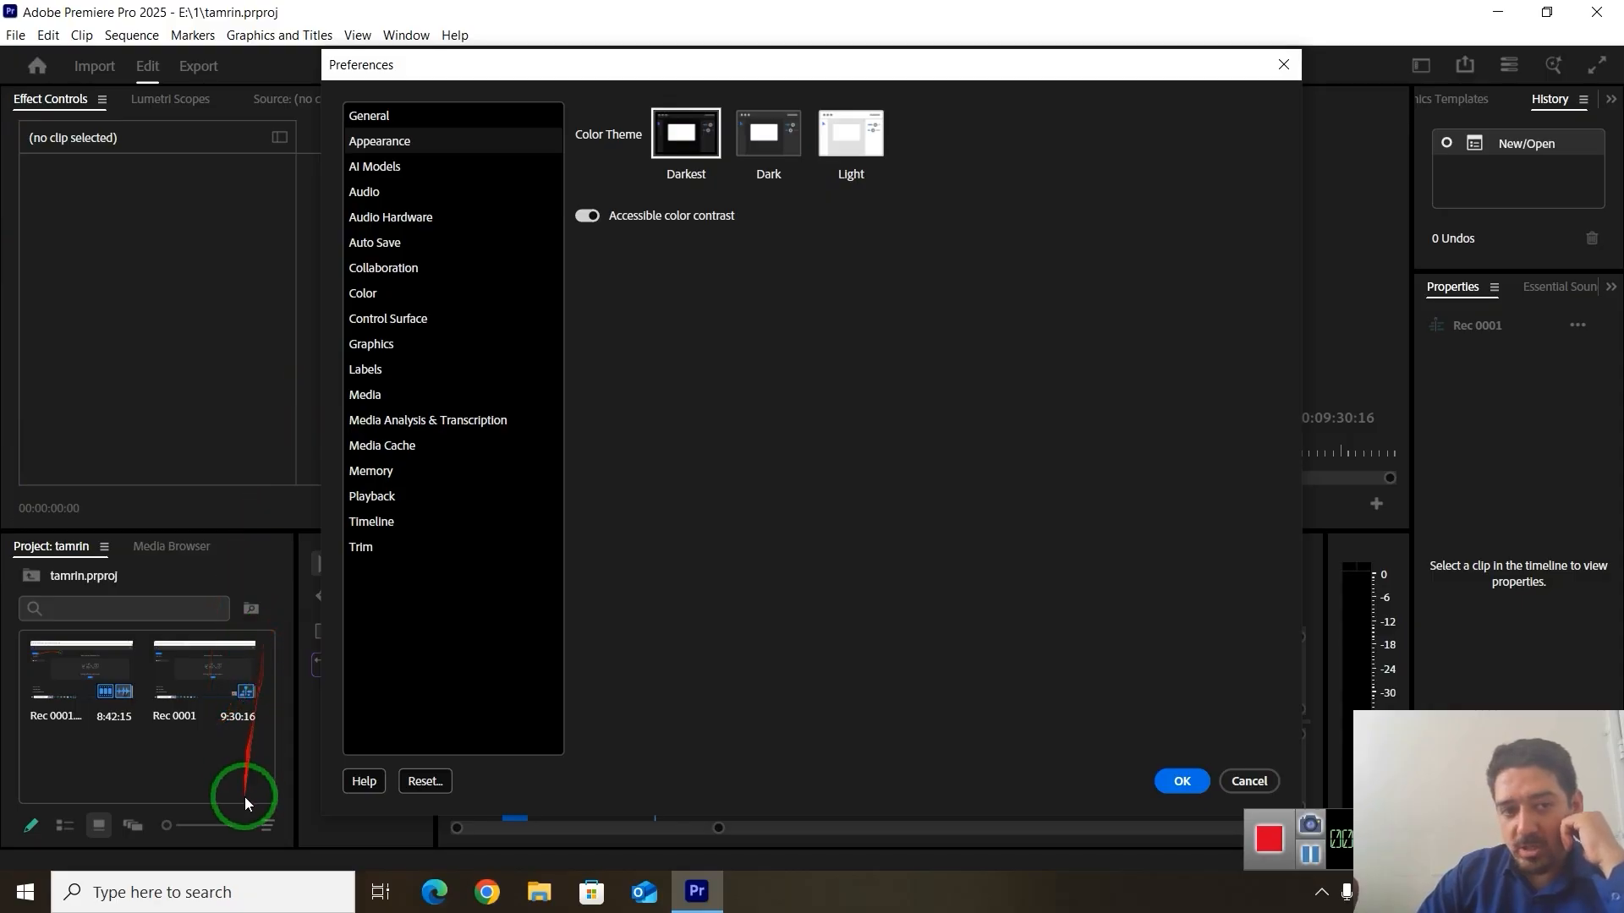
left_click_drag(1004, 71, 695, 61)
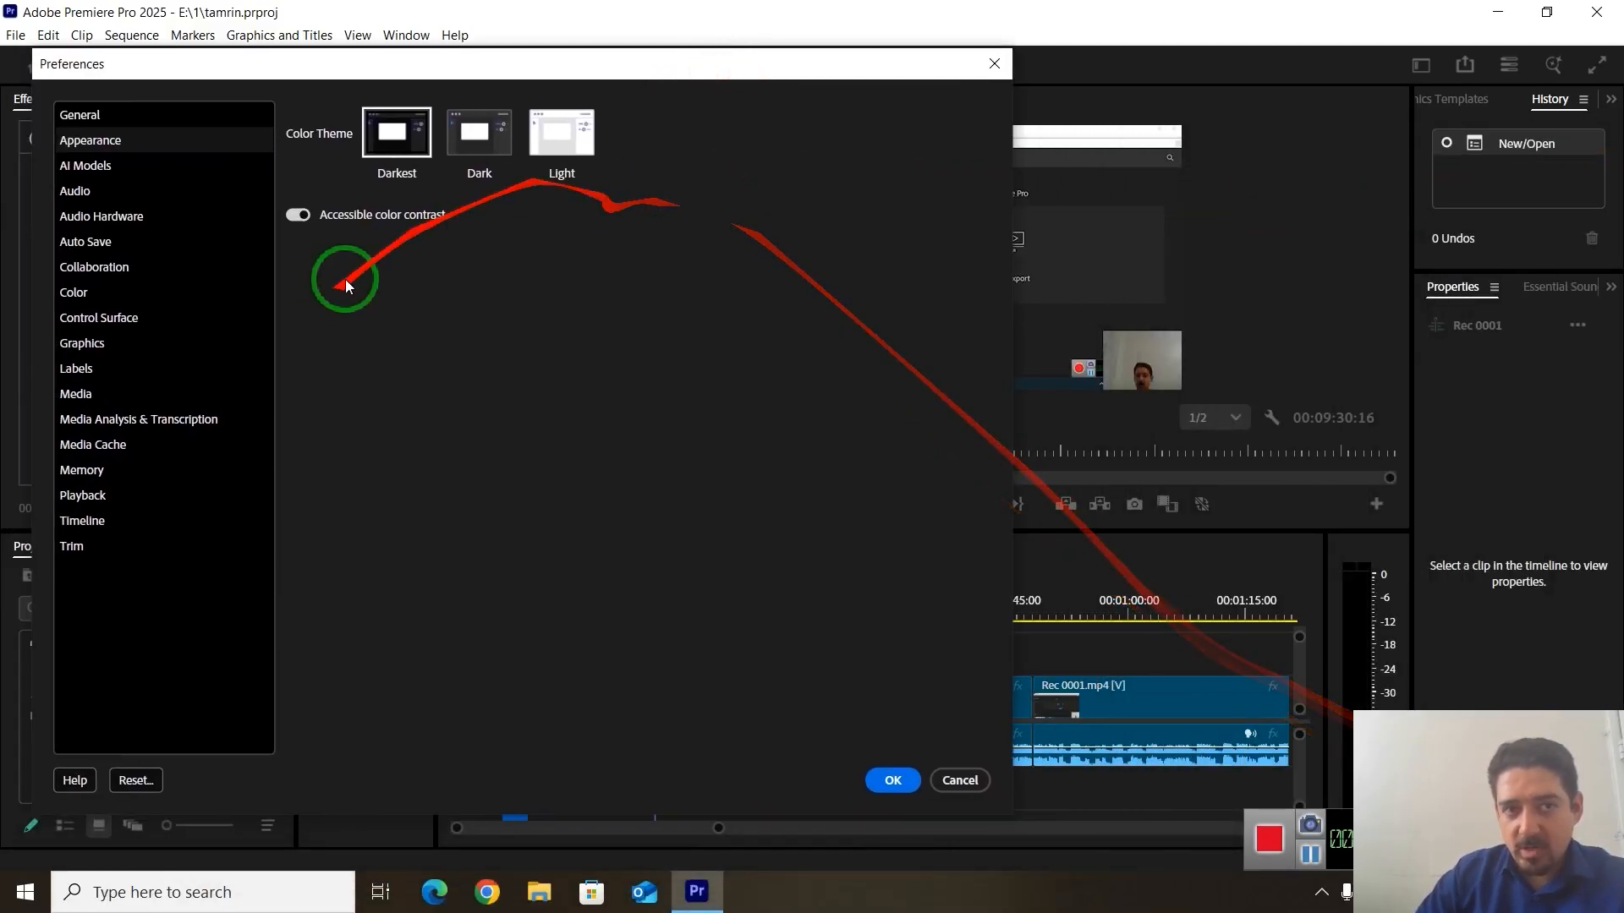
left_click(298, 215)
left_click(301, 216)
left_click(301, 216)
left_click(302, 216)
left_click_drag(562, 66, 927, 61)
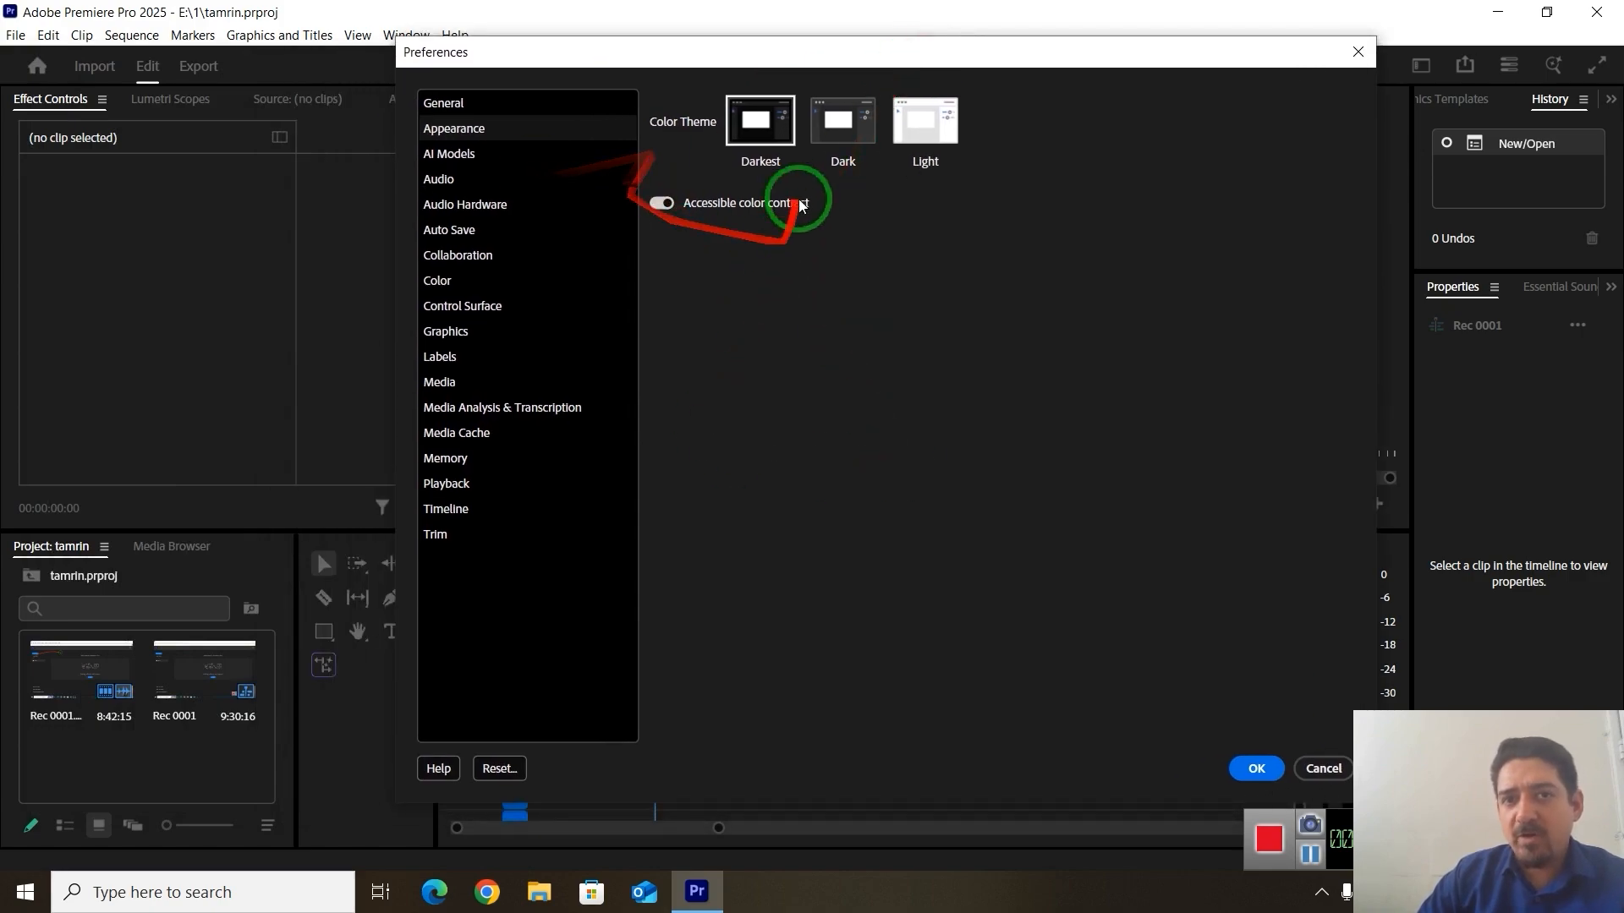